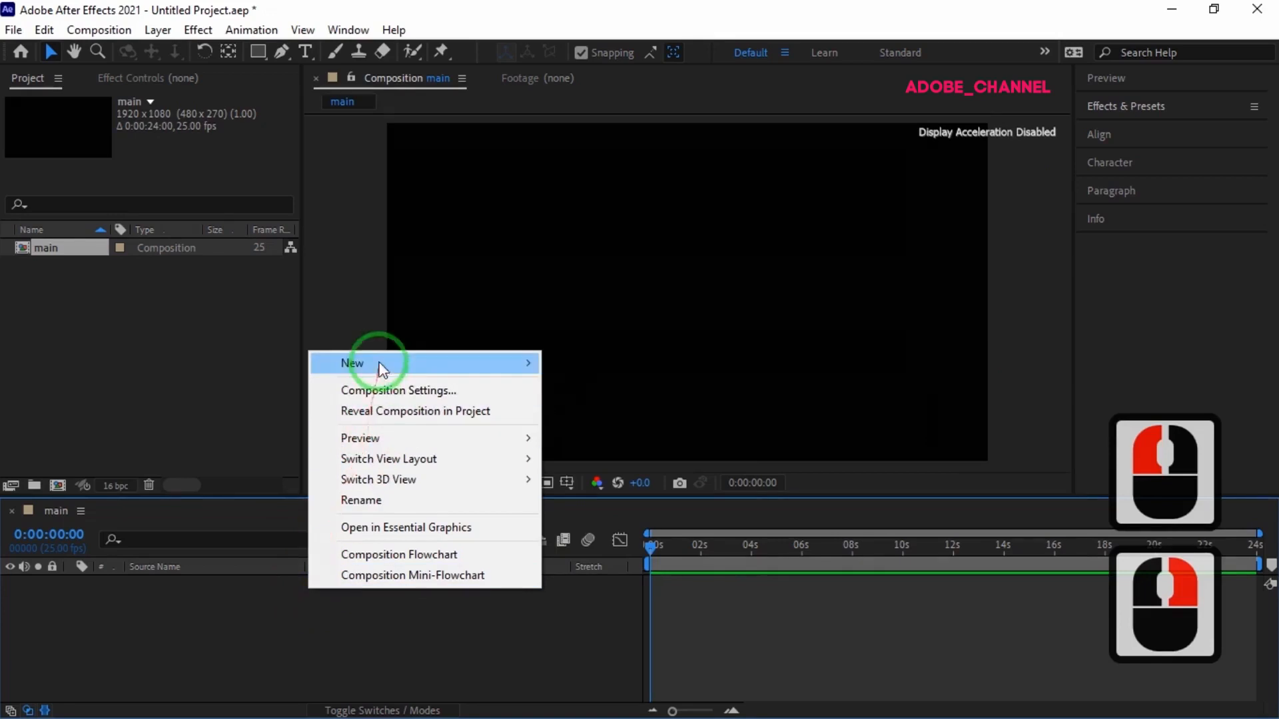
# Create a new solid layer named mir3 in the main composition
pyautogui.click(577, 413)
pyautogui.write('mir3')
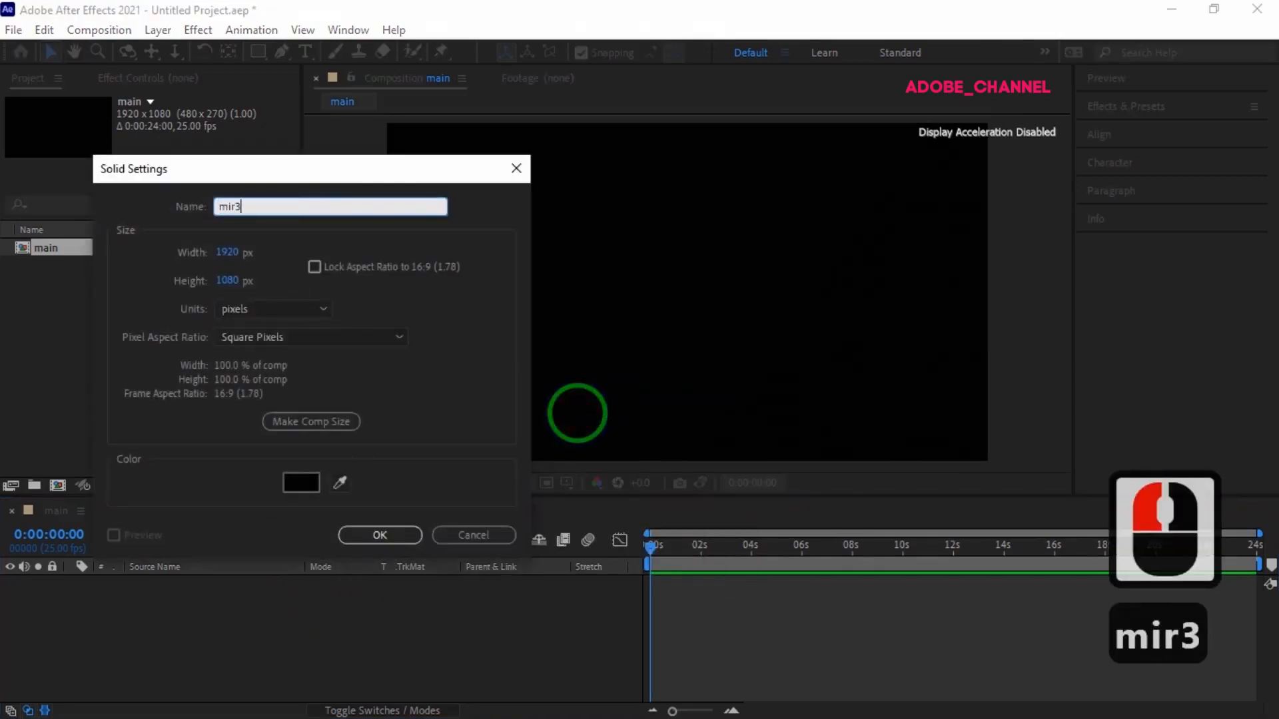
pyautogui.press('Return')
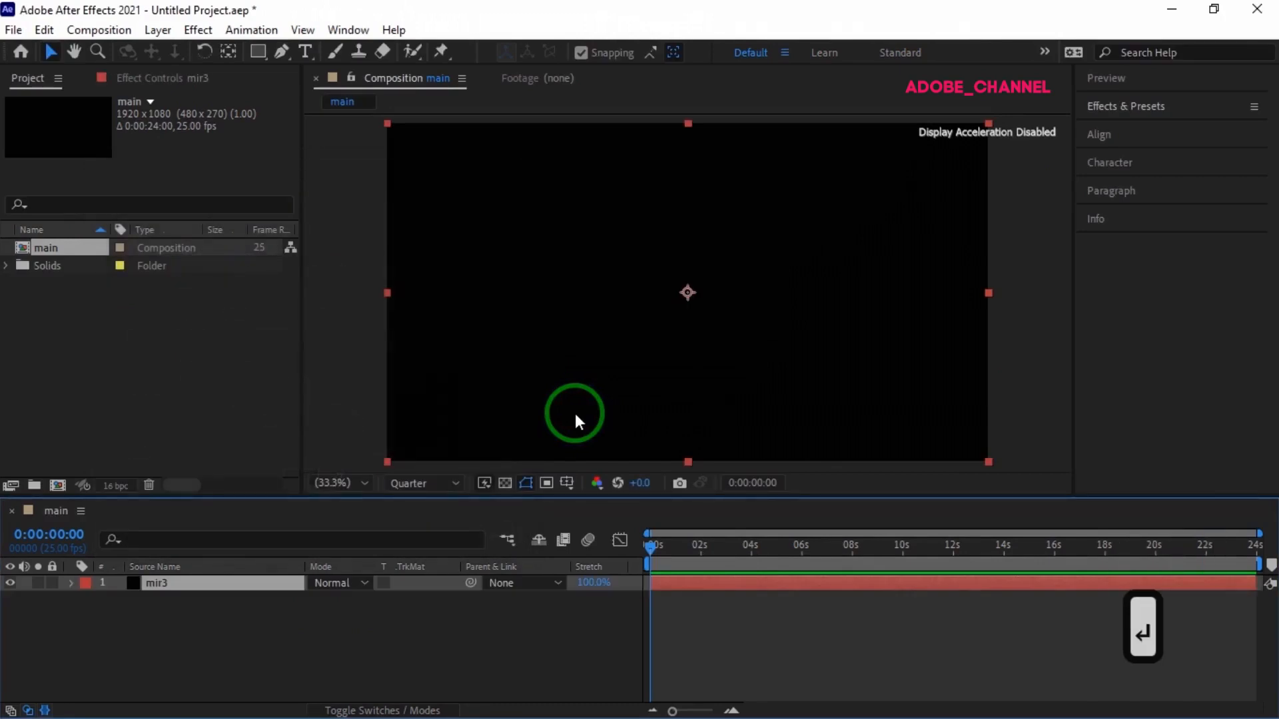
# Find the Trapcode Mir 3 effect by searching "mir 3" and apply it to the mir3 layer
pyautogui.click(1171, 106)
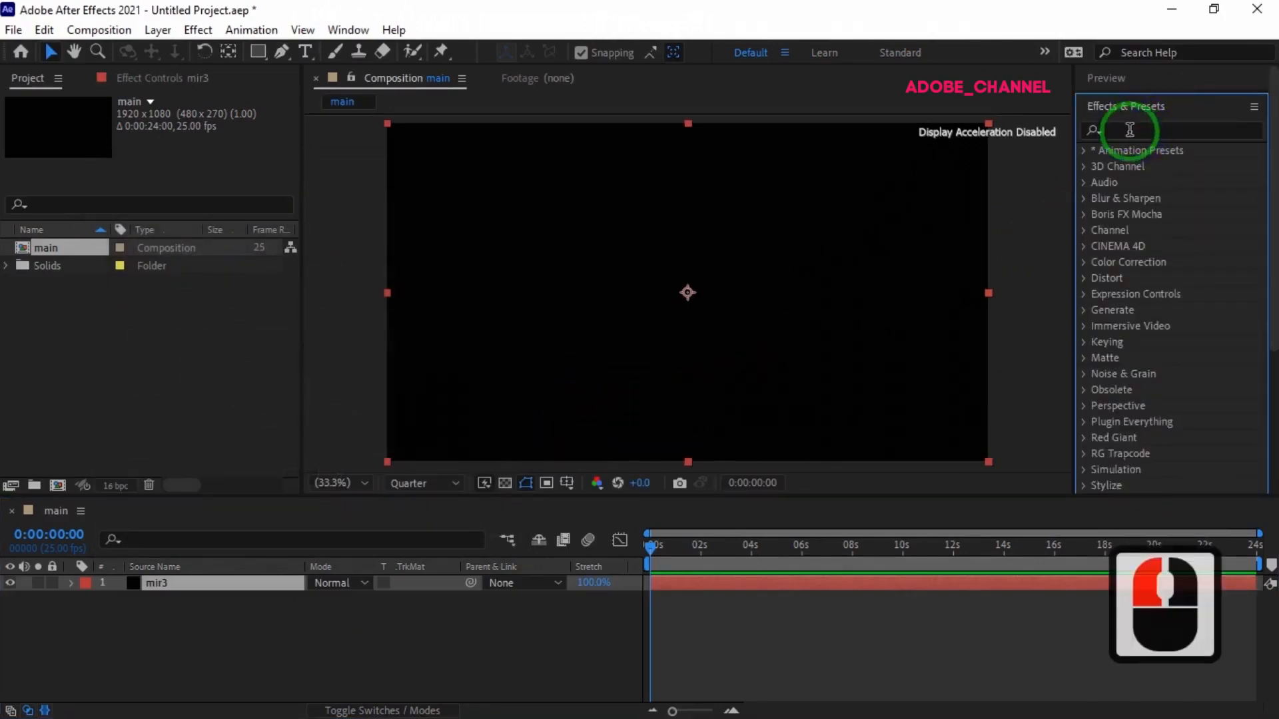
pyautogui.click(1130, 130)
pyautogui.write('mir 3')
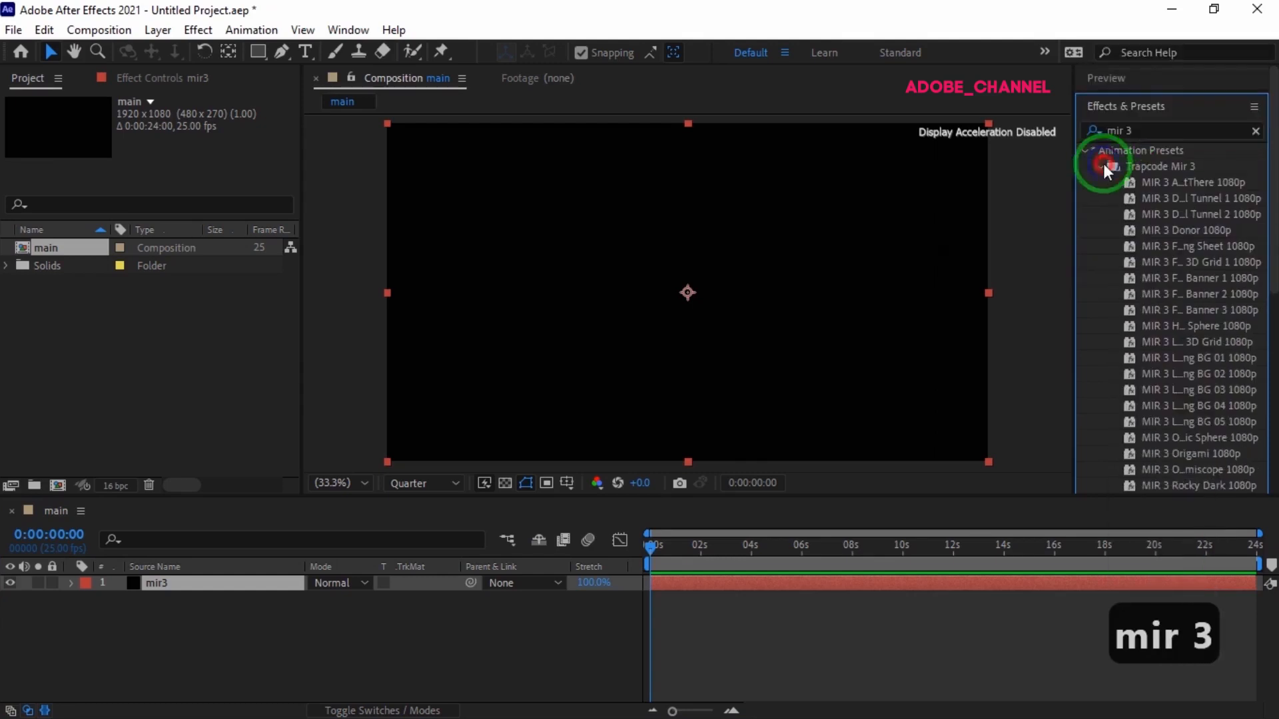
pyautogui.click(1104, 163)
pyautogui.doubleClick(1130, 198)
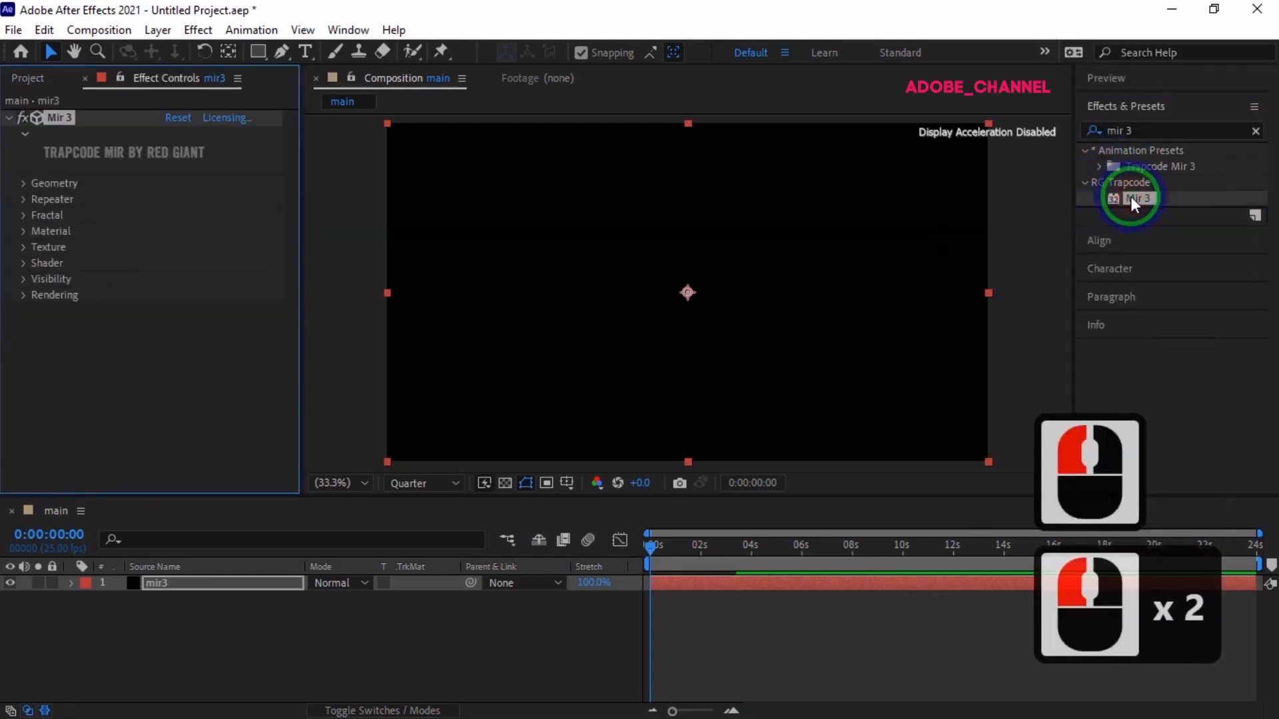
# Set the Mir 3 geometry size mode to XYZ Individual, with Size X 2300 and Size Y 1200
pyautogui.click(23, 181)
pyautogui.click(261, 231)
pyautogui.click(246, 272)
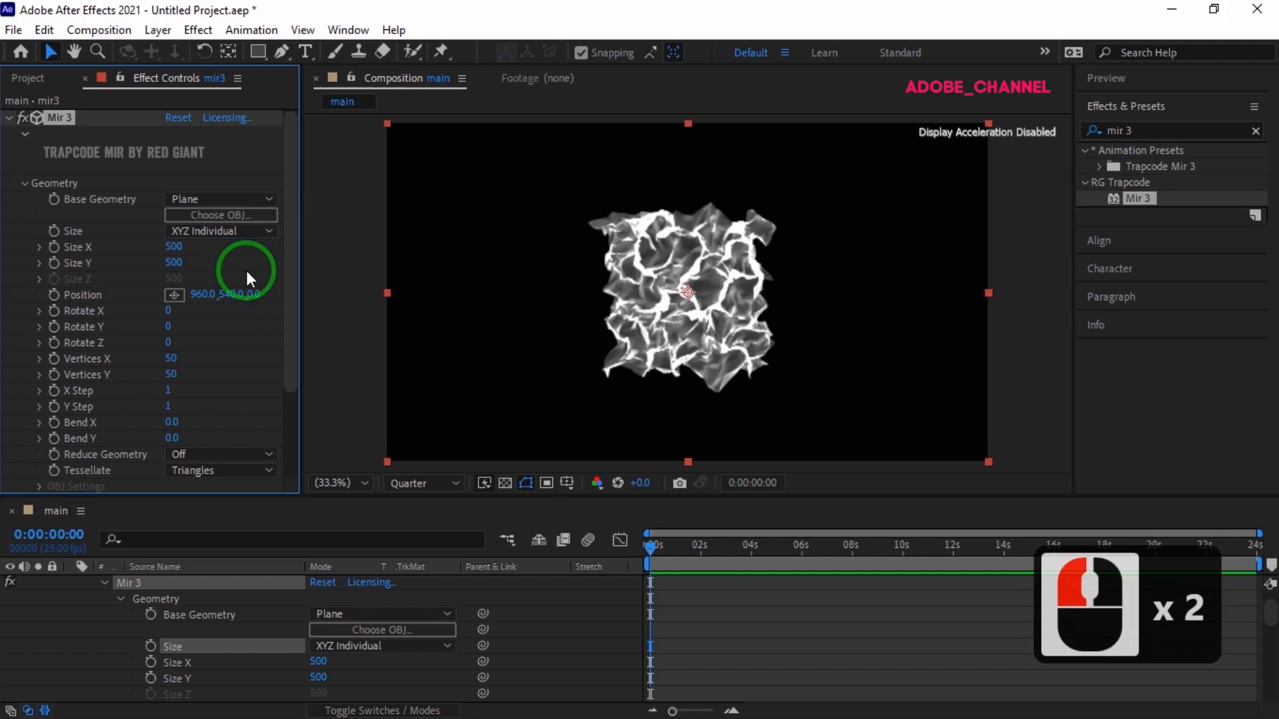
pyautogui.click(173, 247)
pyautogui.write('2300')
pyautogui.press('Return')
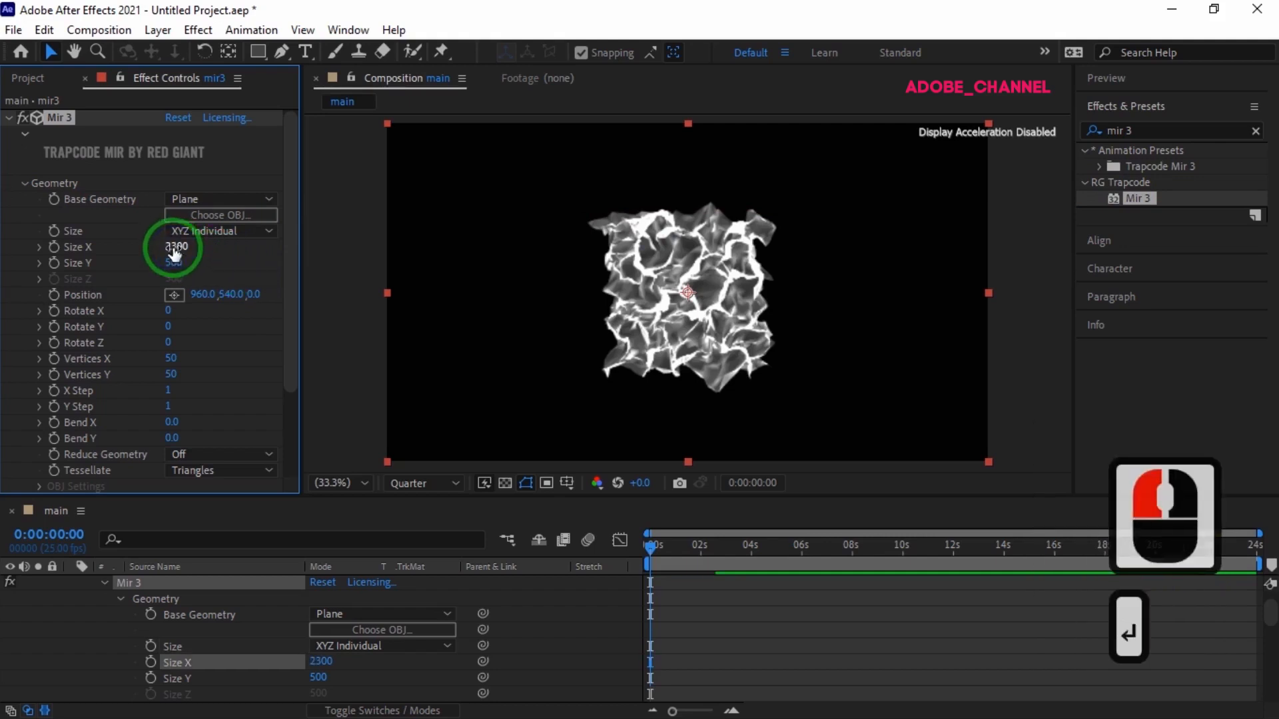
pyautogui.click(173, 263)
pyautogui.write('120')
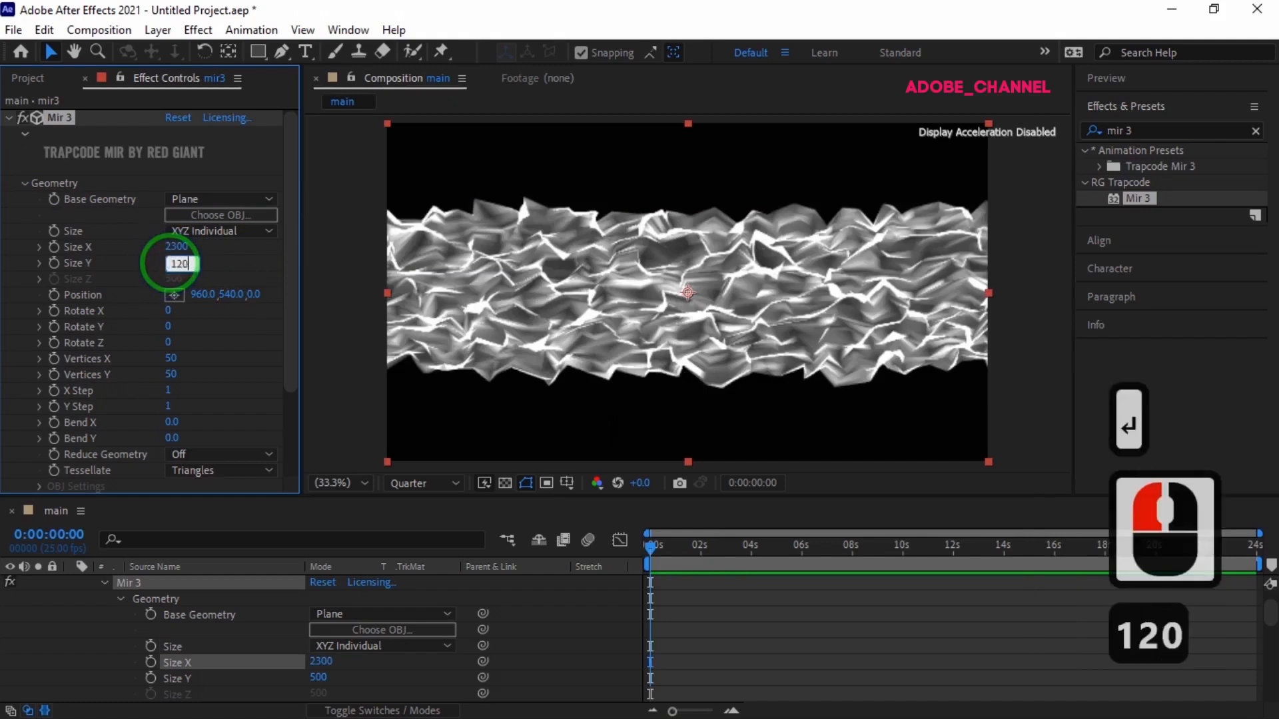
pyautogui.write('0')
pyautogui.press('Return')
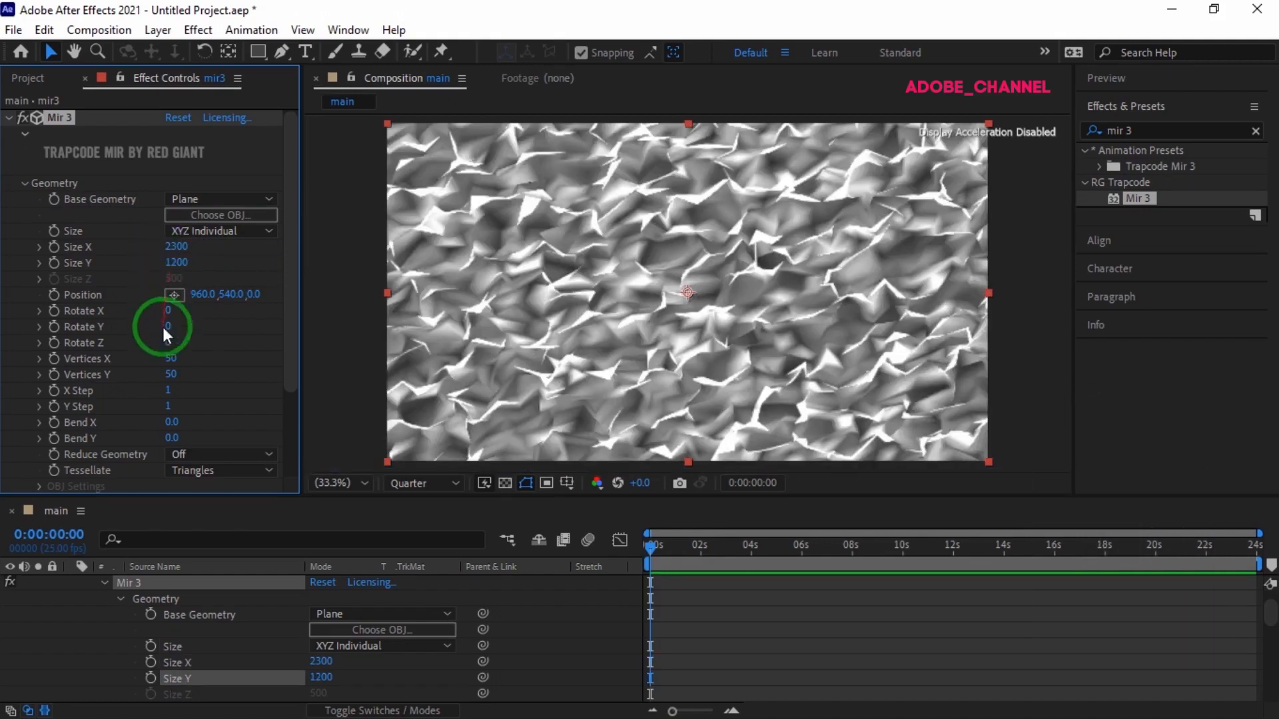
# Set the geometry's Vertices X to 470 and Vertices Y to 170
pyautogui.click(170, 360)
pyautogui.write('47')
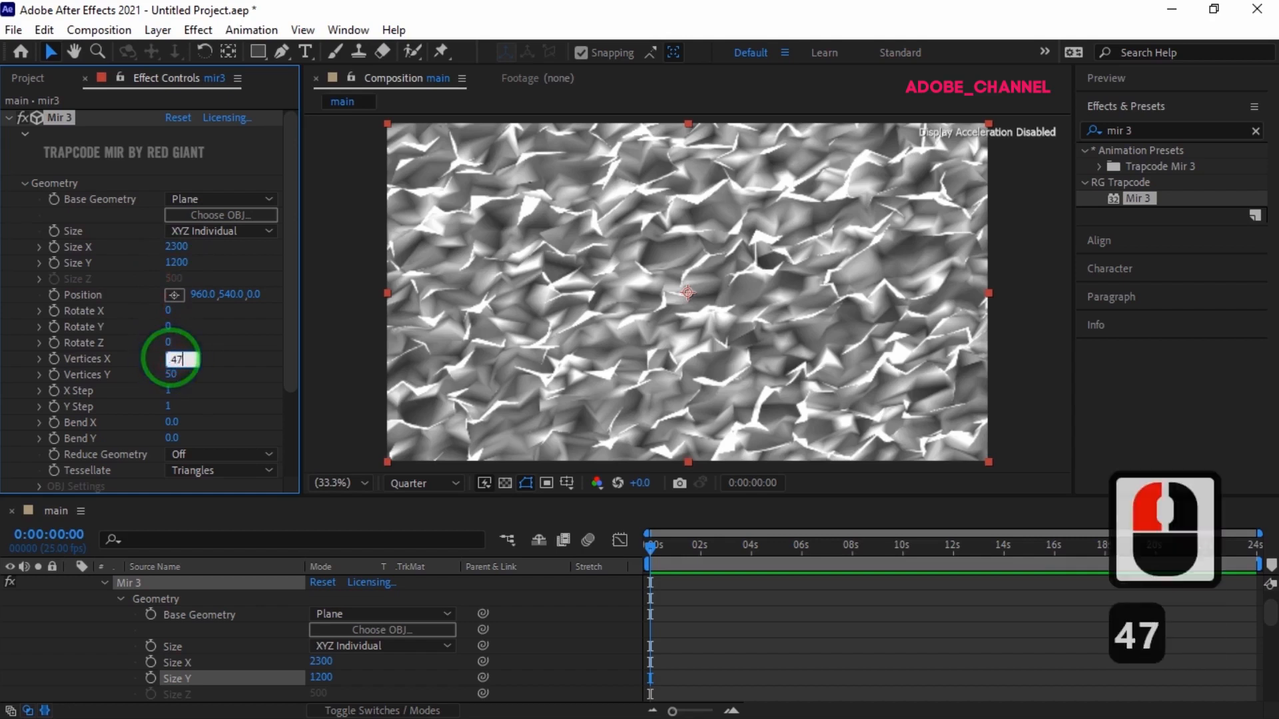
pyautogui.write('0')
pyautogui.press('Return')
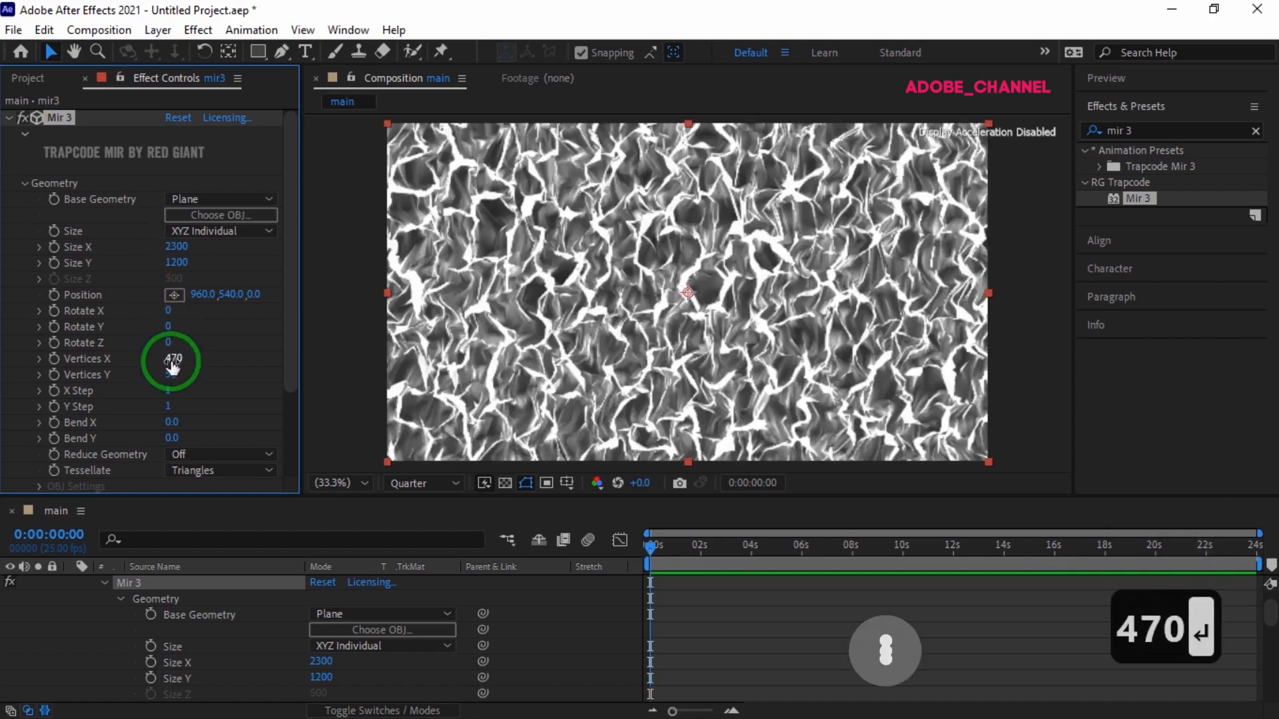
pyautogui.click(172, 374)
pyautogui.write('470')
pyautogui.press('Return')
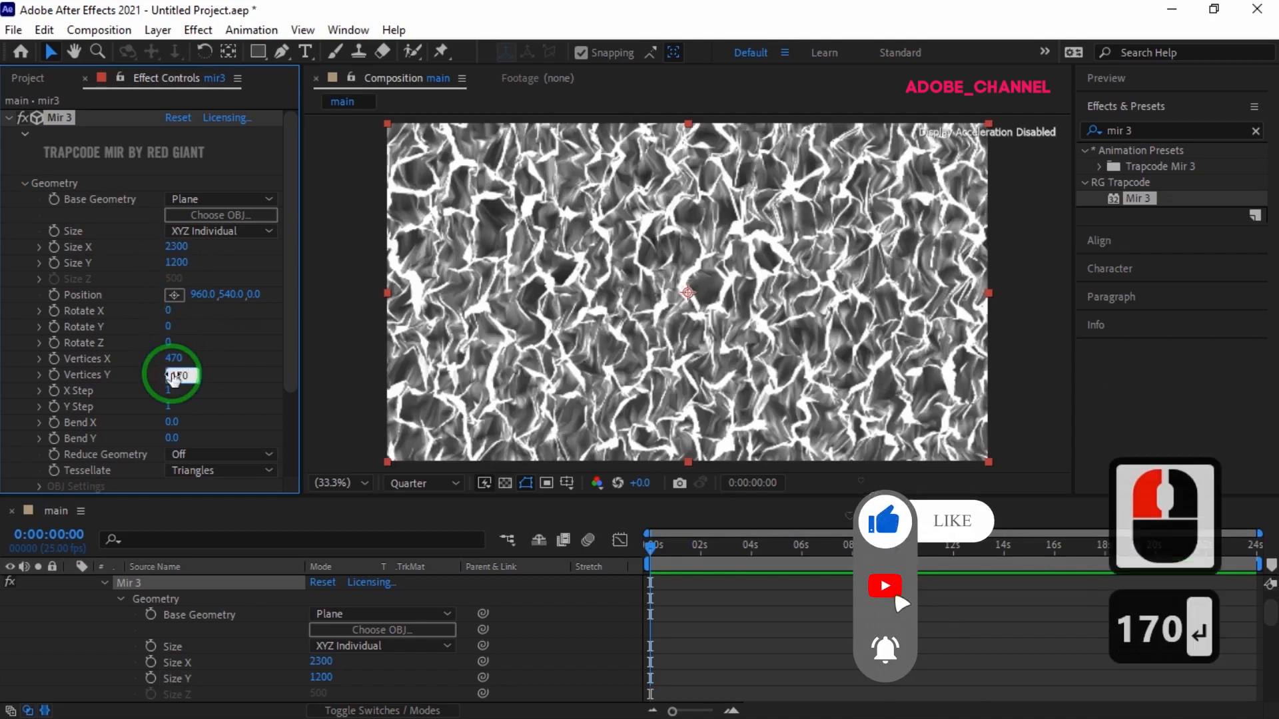
# Set the Mir 3 fractal Amplitude to 115
pyautogui.scroll(-3, 172, 379)
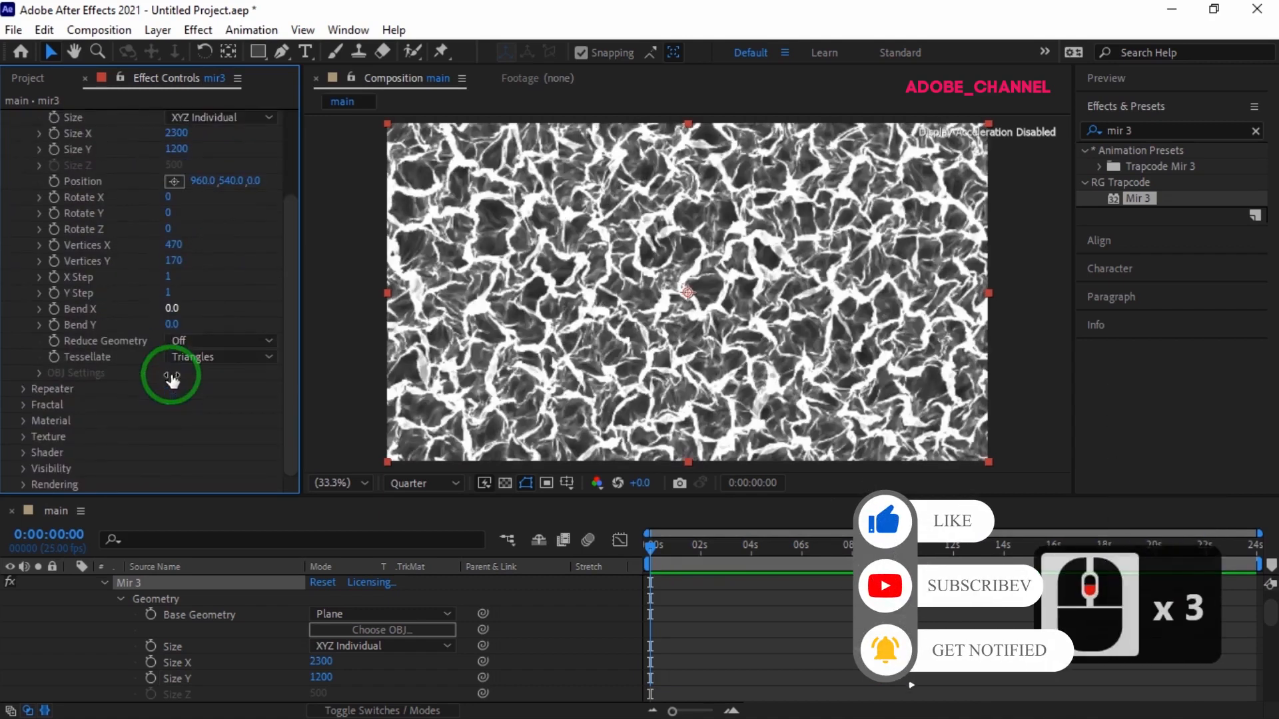
pyautogui.click(24, 405)
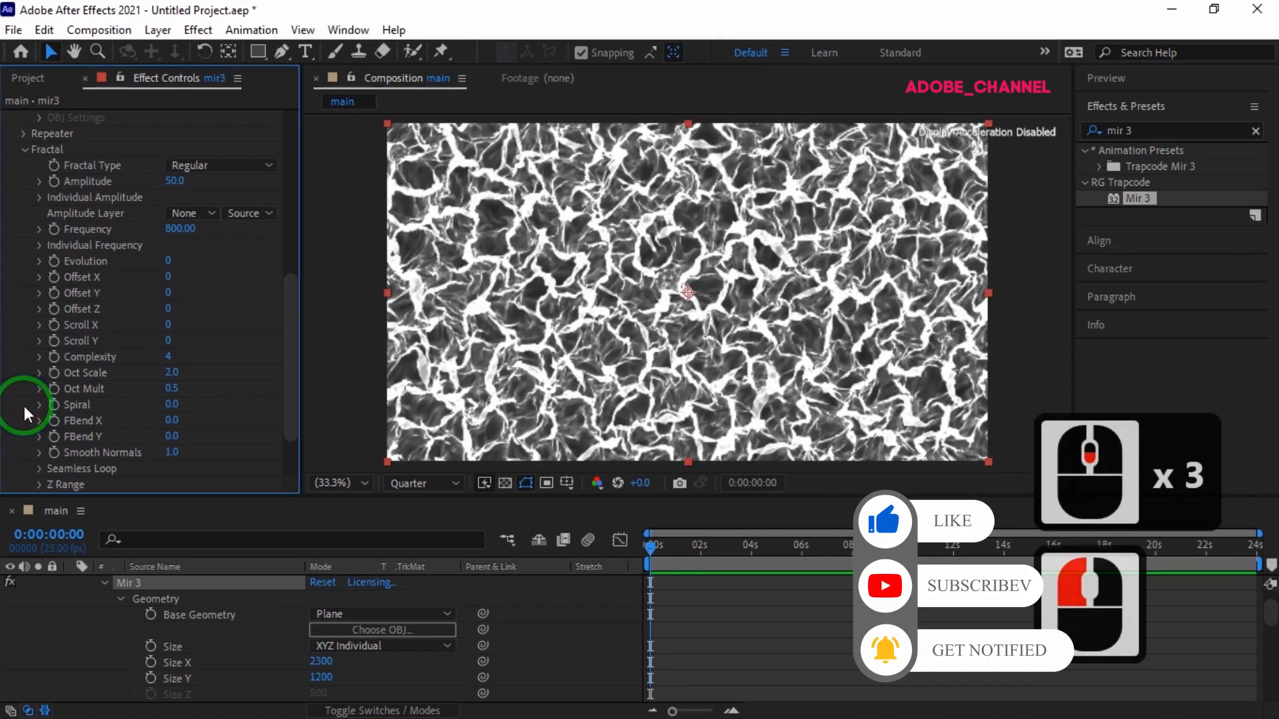
pyautogui.click(171, 181)
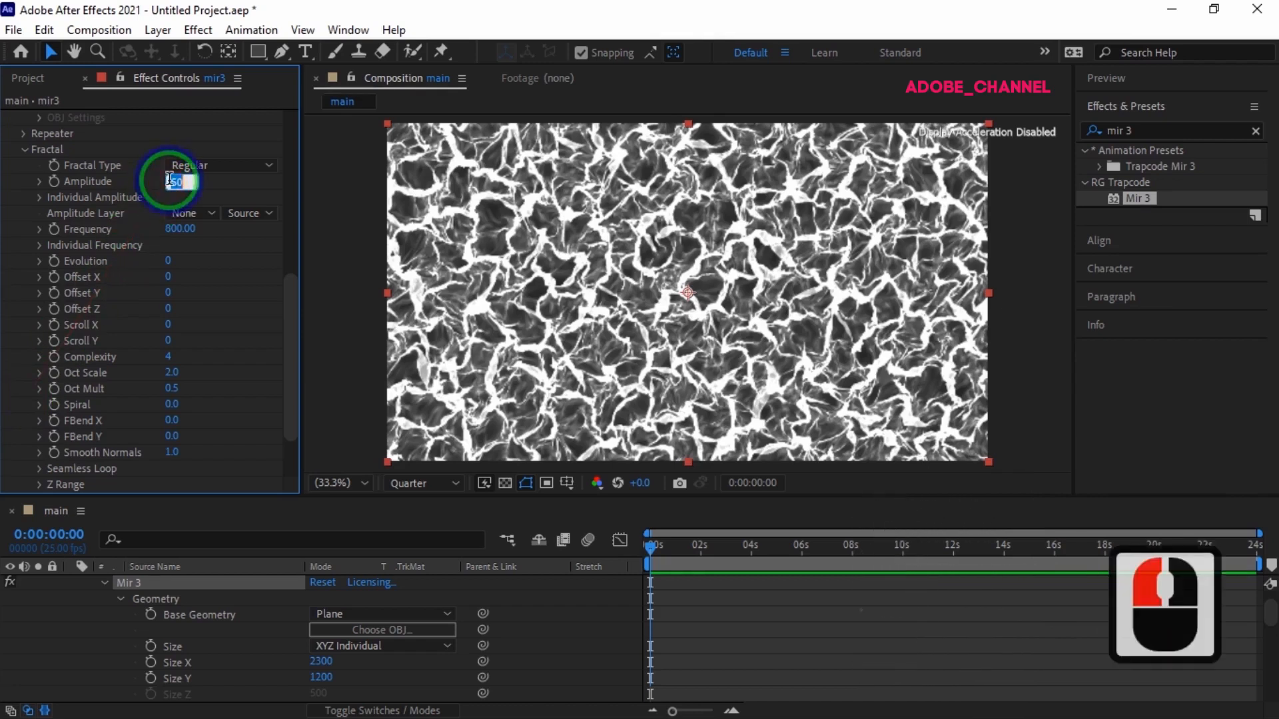
pyautogui.write('125')
pyautogui.press('Return')
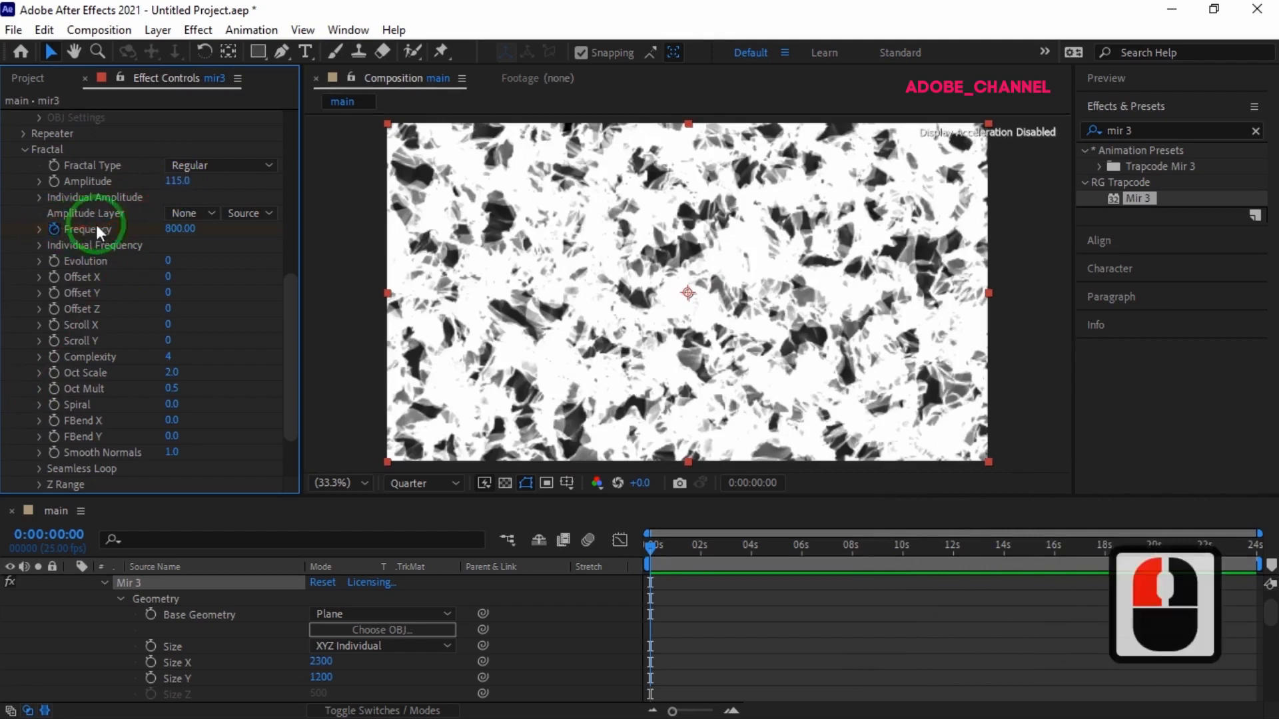
# Keyframe the fractal Frequency at 300 at the start of the timeline
pyautogui.click(177, 229)
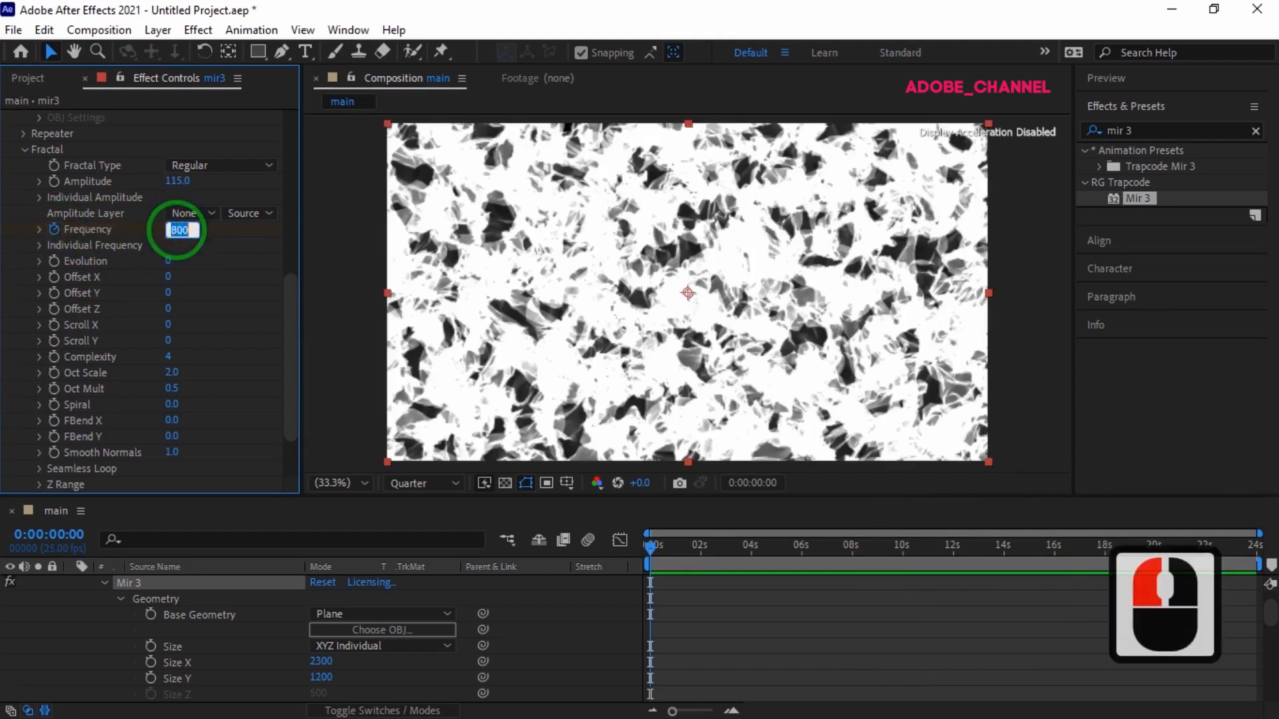
pyautogui.write('300')
pyautogui.press('Return')
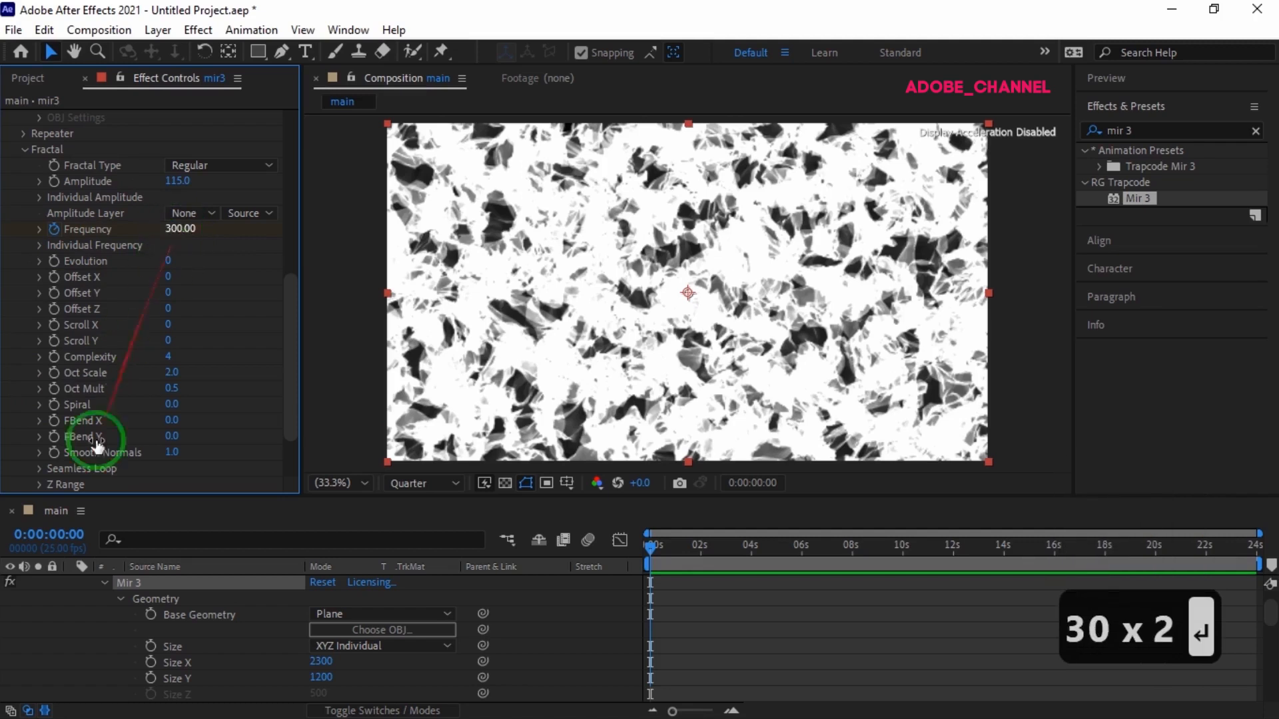
# Add a fractal Frequency keyframe of 400 at the 6-second mark
pyautogui.click(63, 535)
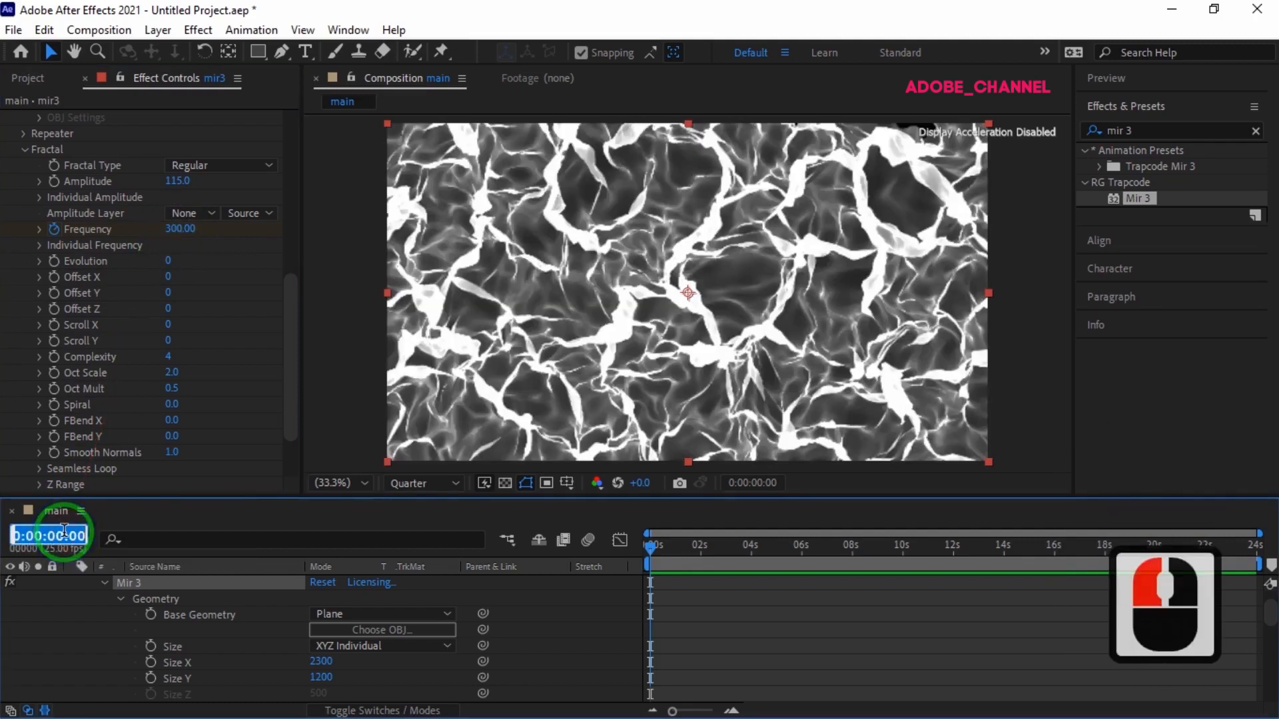
pyautogui.write('600')
pyautogui.press('Return')
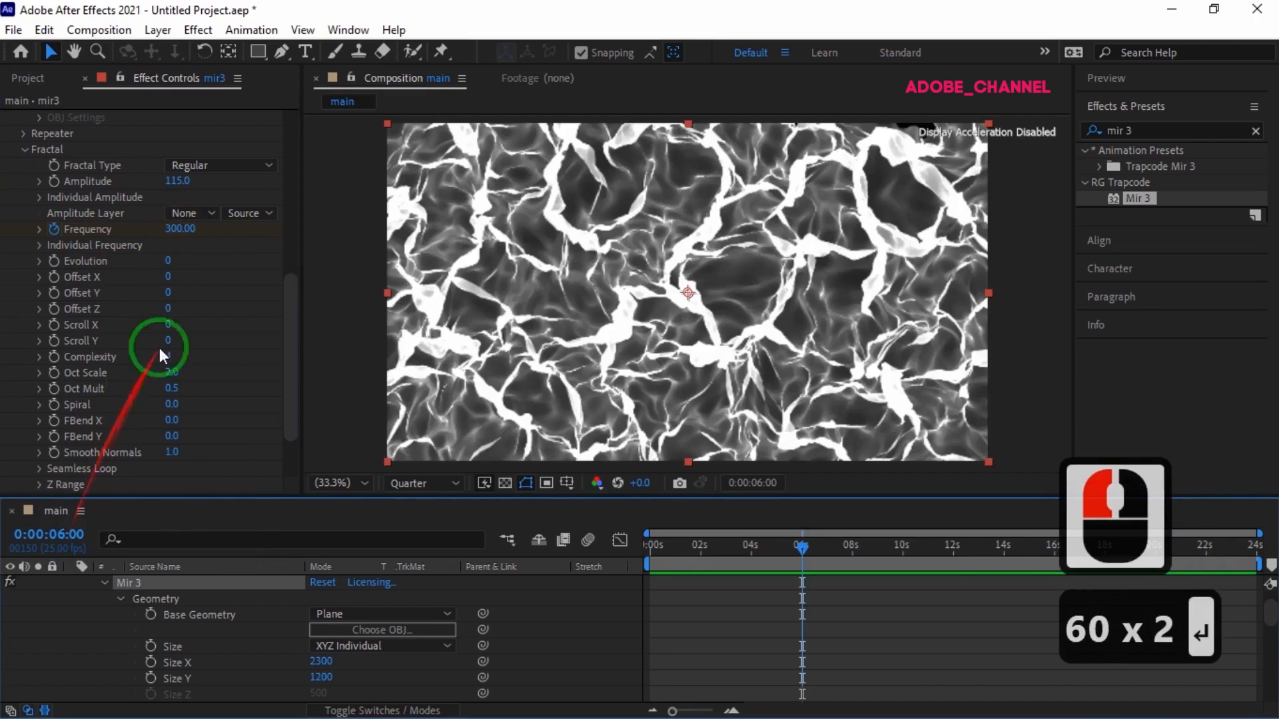
pyautogui.click(179, 229)
pyautogui.write('400')
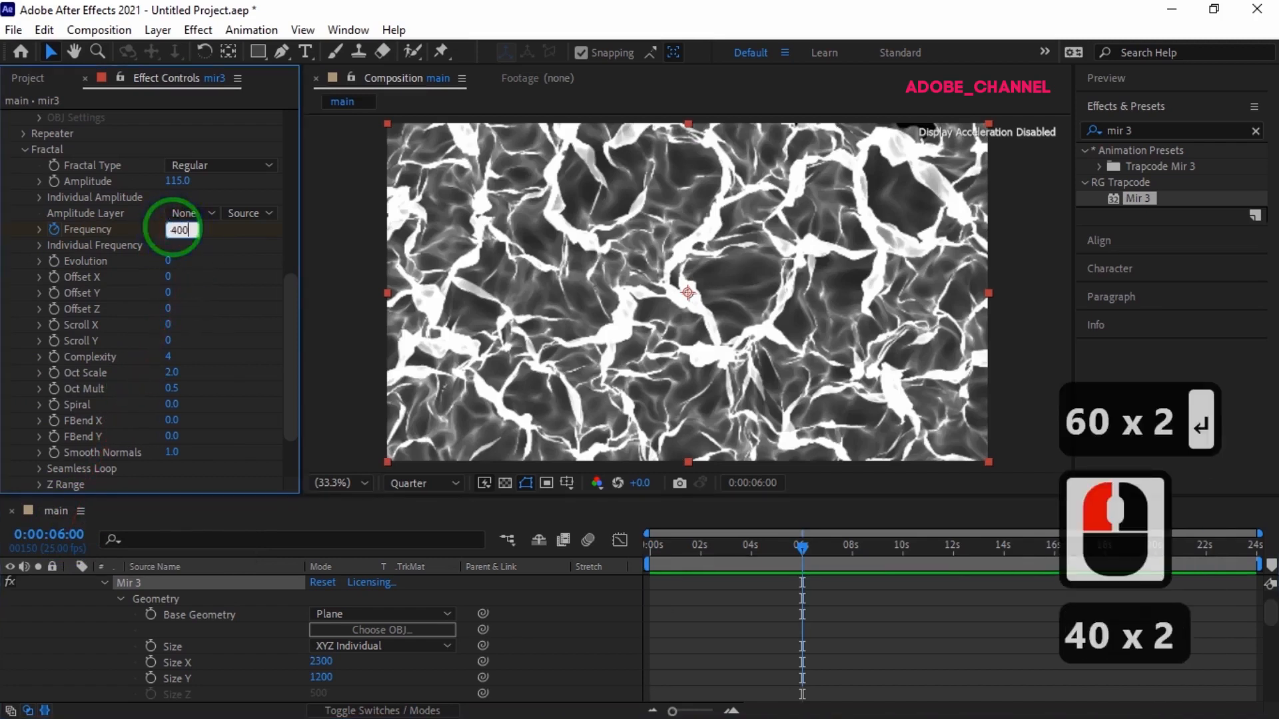
pyautogui.press('Return')
# Add a fractal Frequency keyframe of 500 at the 12-second mark
pyautogui.click(54, 526)
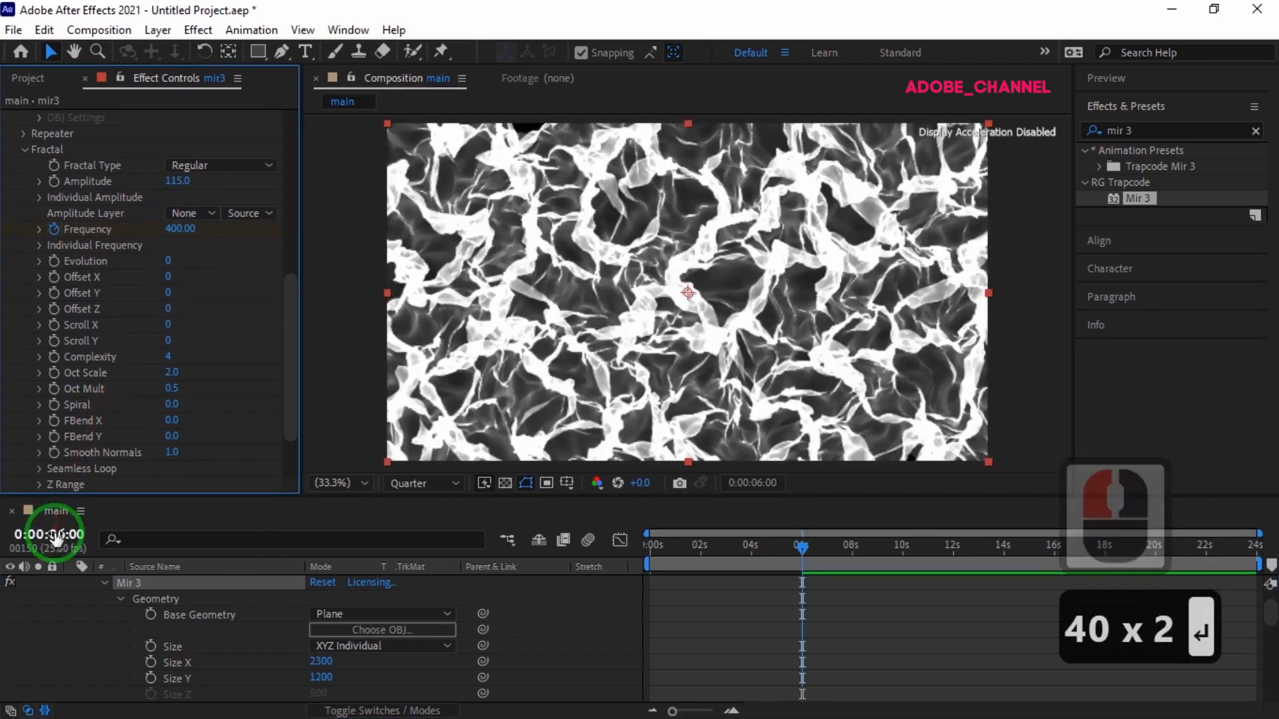
pyautogui.write('120')
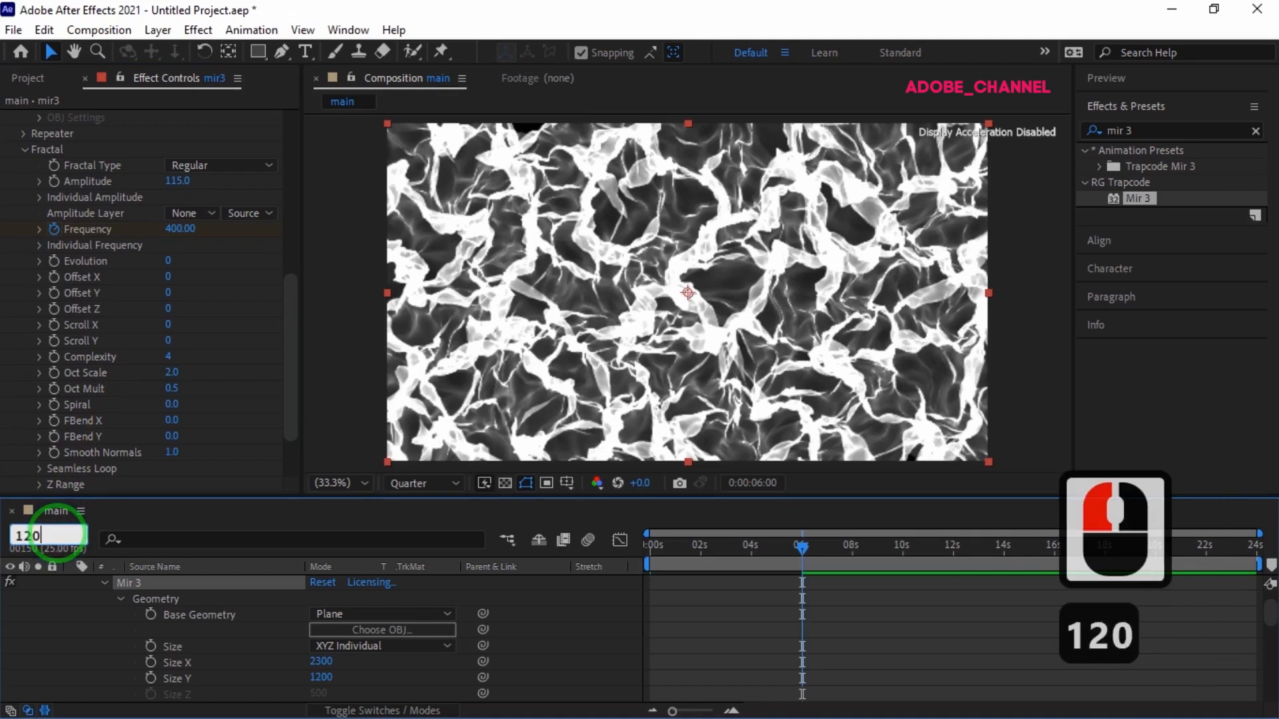
pyautogui.write('0')
pyautogui.press('Return')
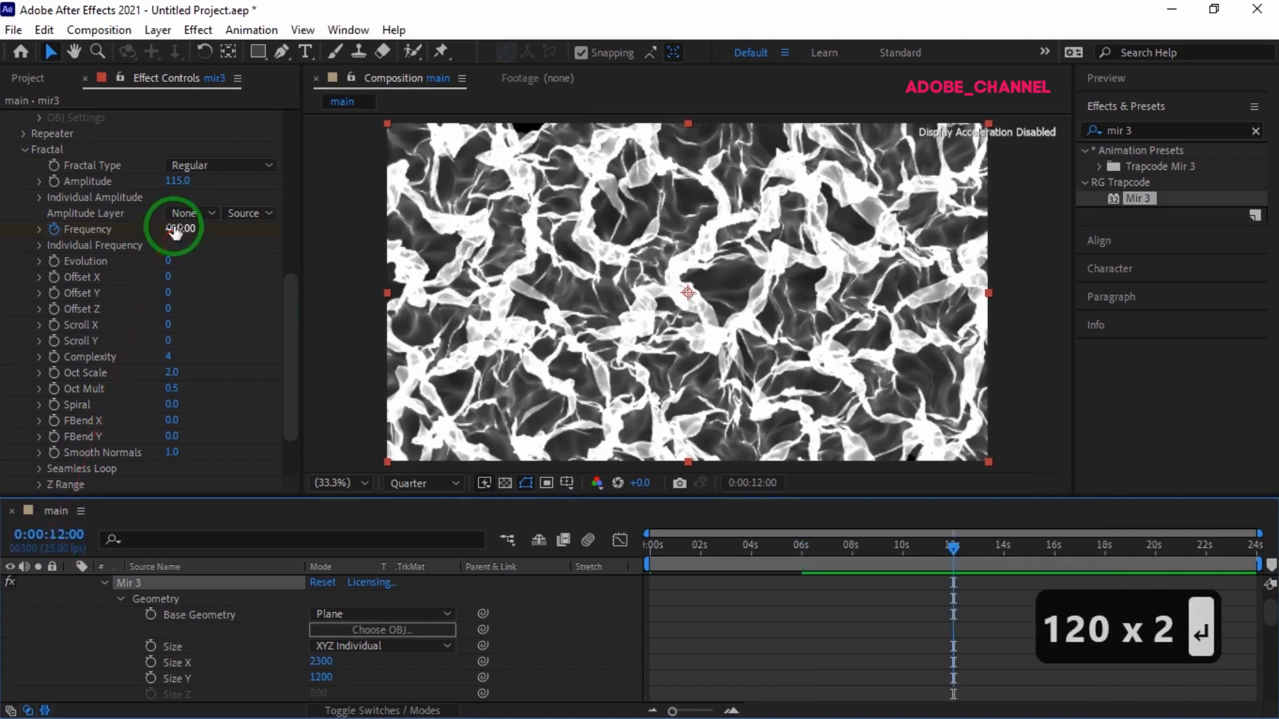
pyautogui.click(175, 230)
pyautogui.write('500')
pyautogui.press('Return')
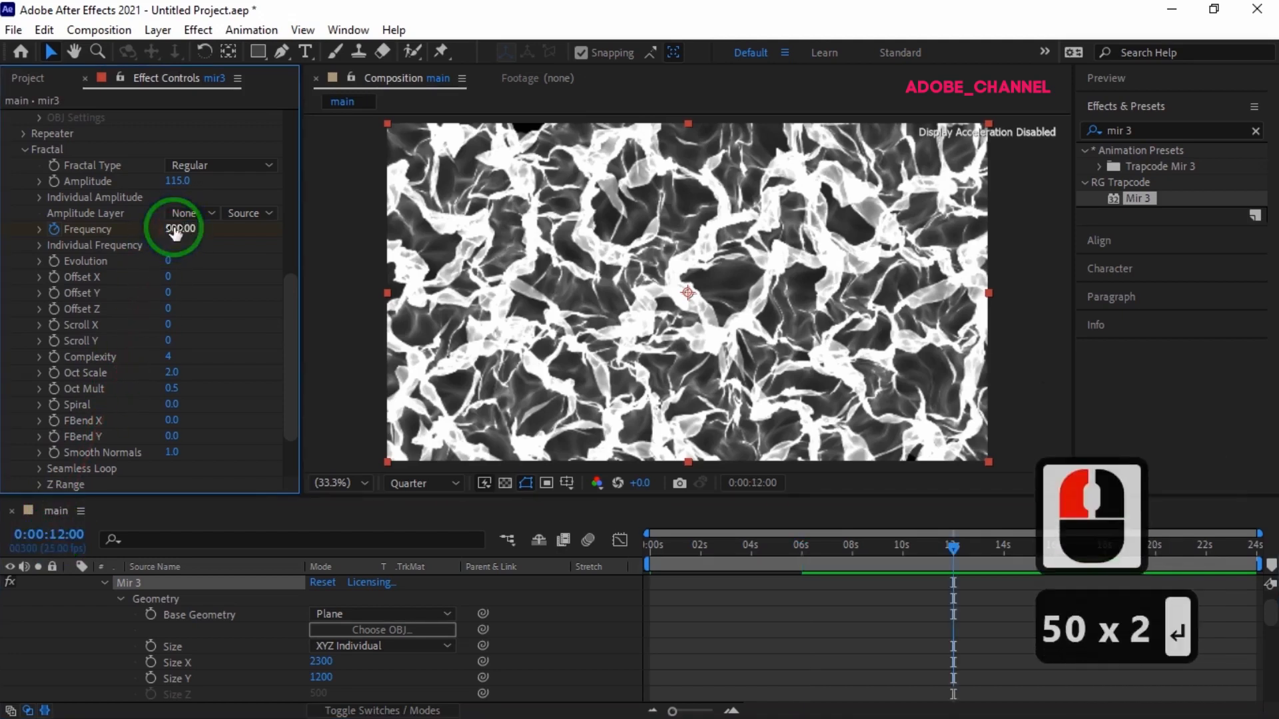
# Add a fractal Frequency keyframe of 600 at the 18-second mark
pyautogui.click(34, 554)
pyautogui.click(48, 535)
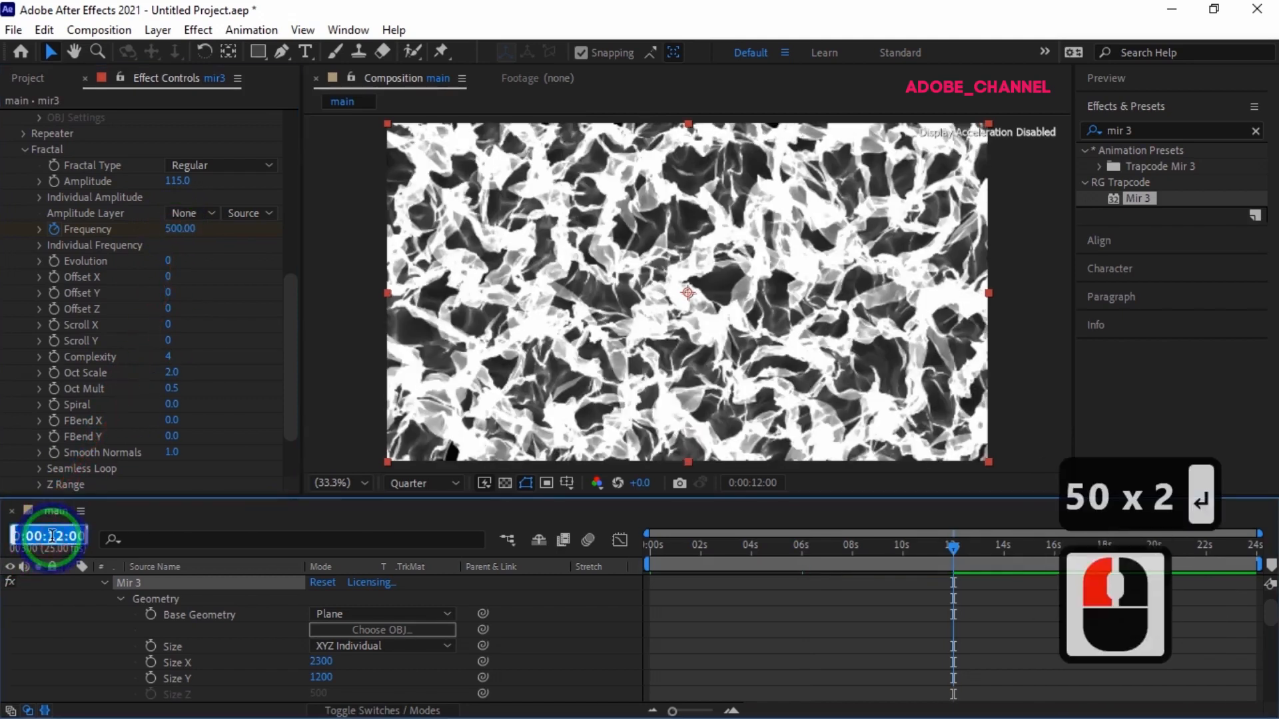
pyautogui.write('1800')
pyautogui.press('Return')
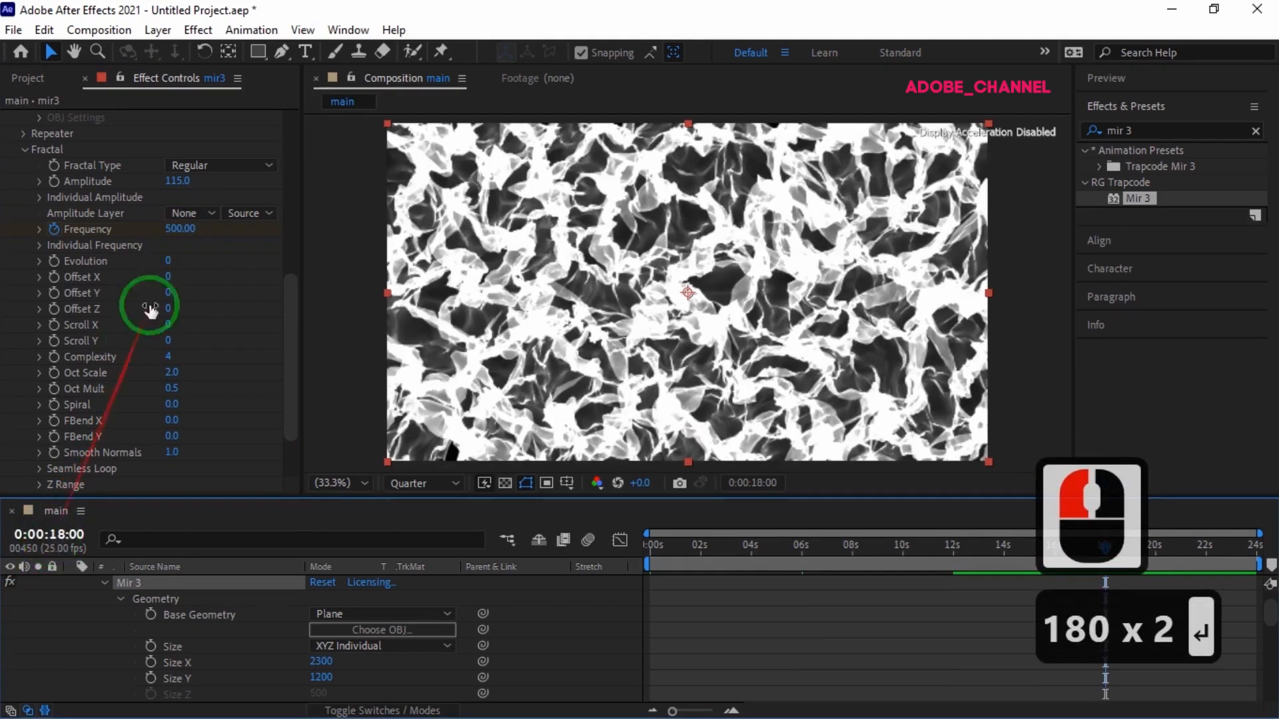
pyautogui.click(174, 228)
pyautogui.write('600')
pyautogui.press('Return')
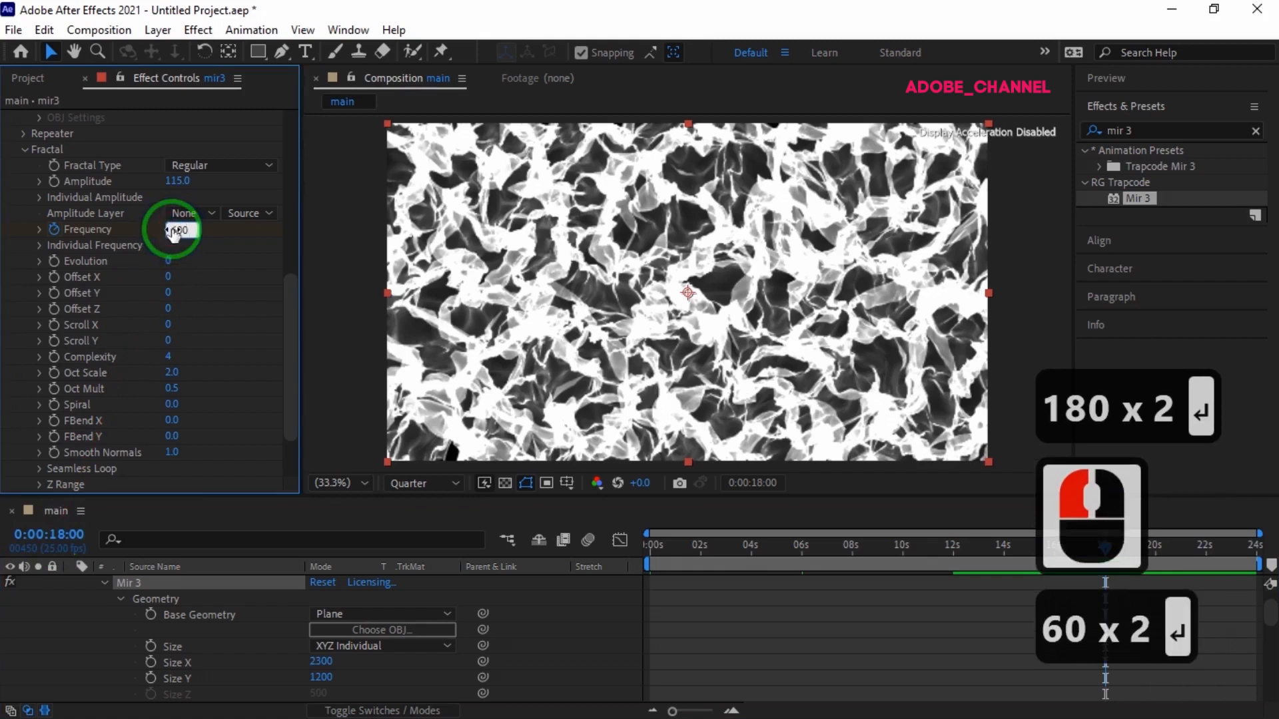
# Add a fractal Frequency keyframe of 700 at the 23-second mark
pyautogui.click(48, 535)
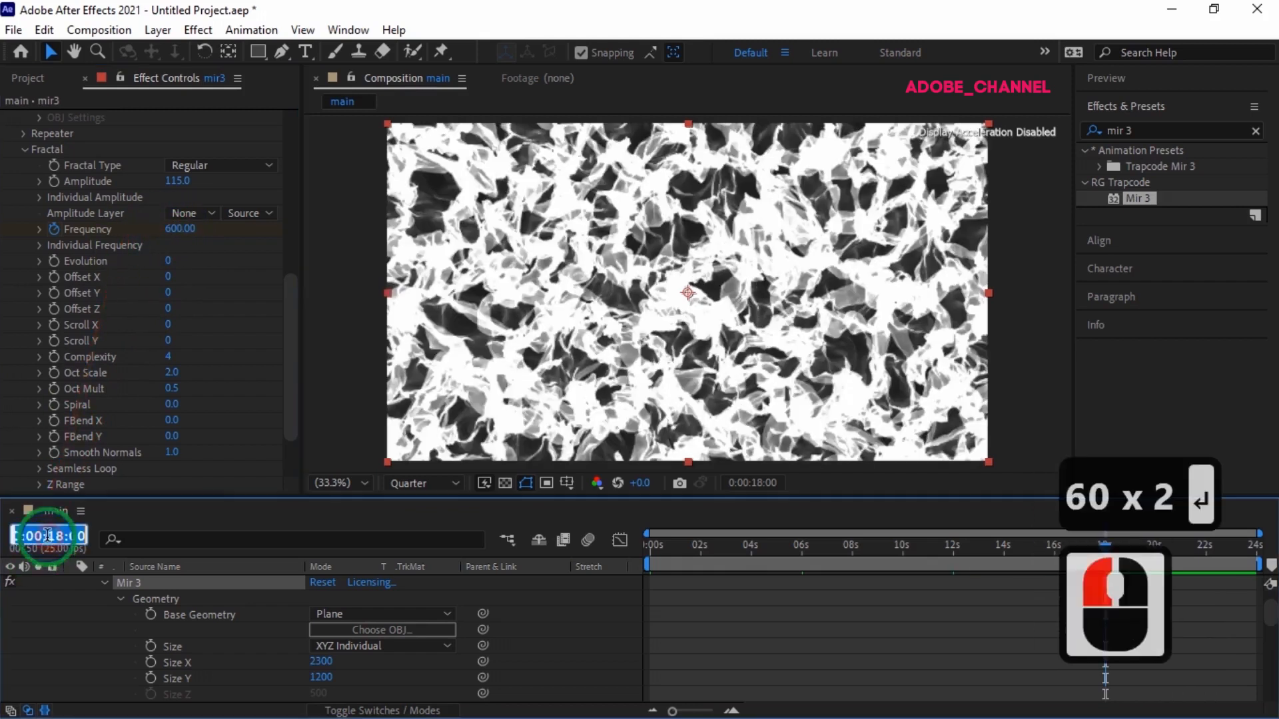
pyautogui.write('2300')
pyautogui.press('Return')
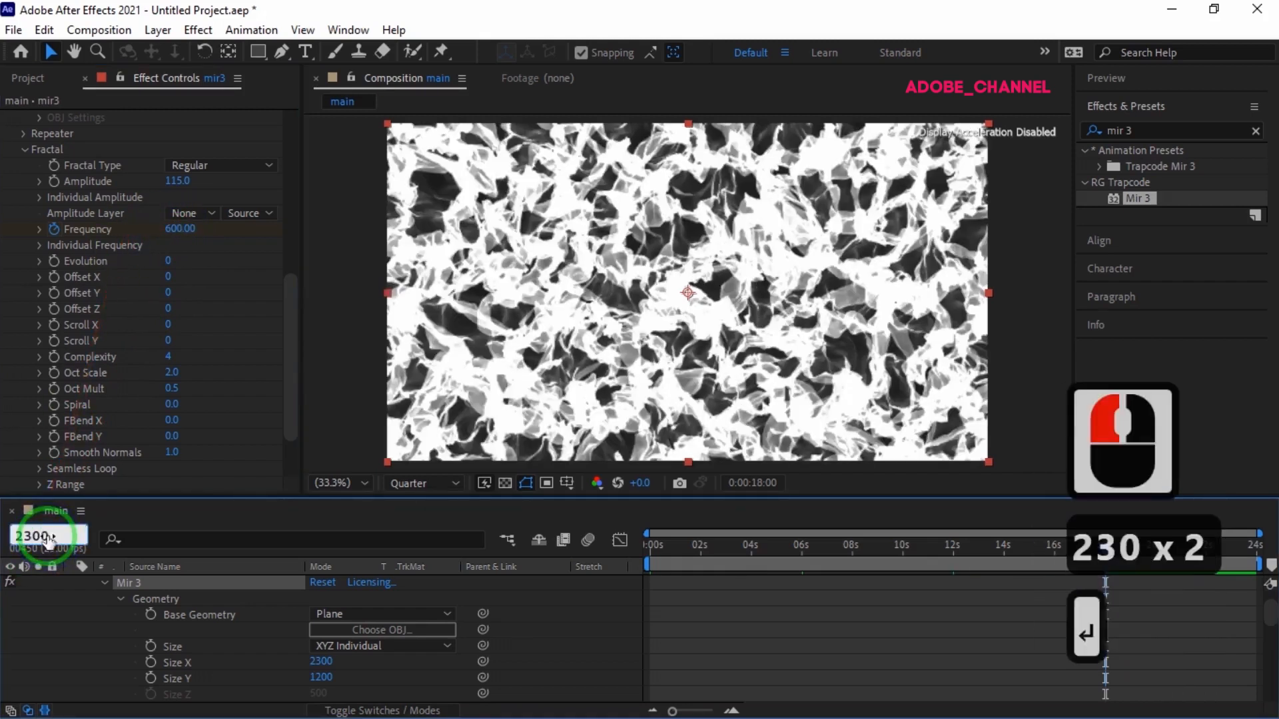
pyautogui.click(177, 229)
pyautogui.write('700')
pyautogui.press('Return')
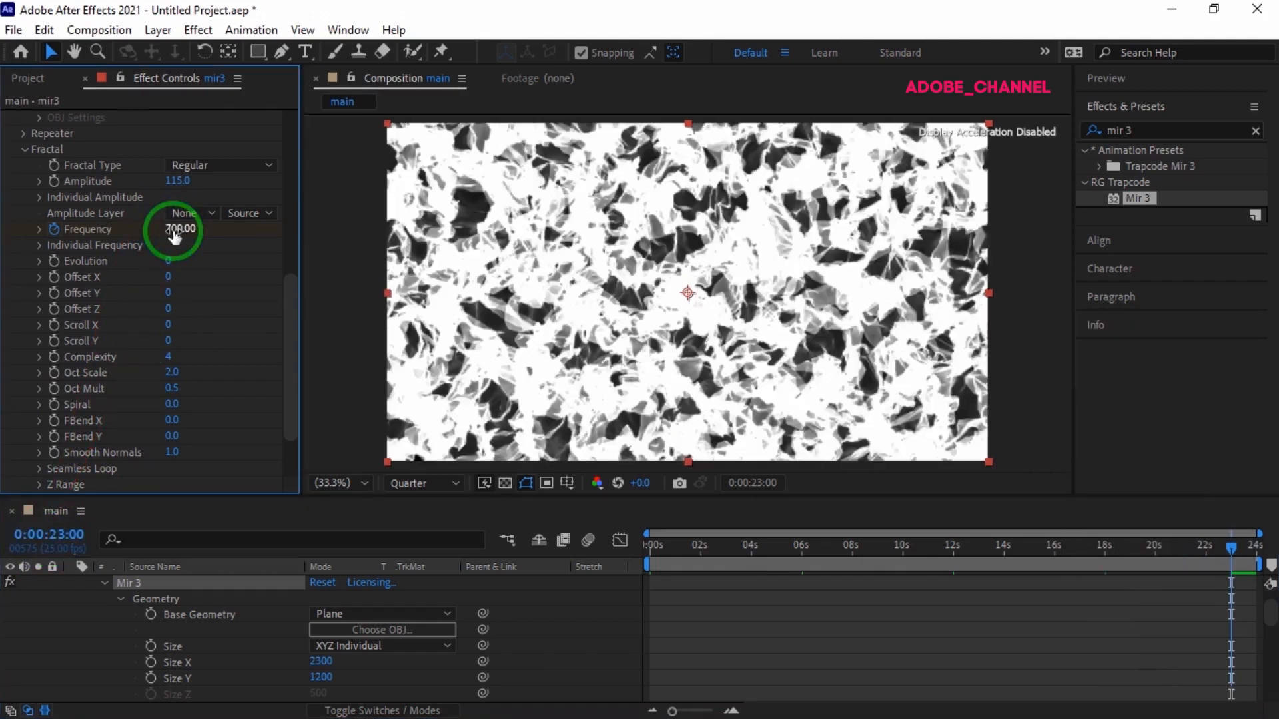
# Set the fractal Scroll X to 100 and Scroll Y to 50
pyautogui.click(168, 325)
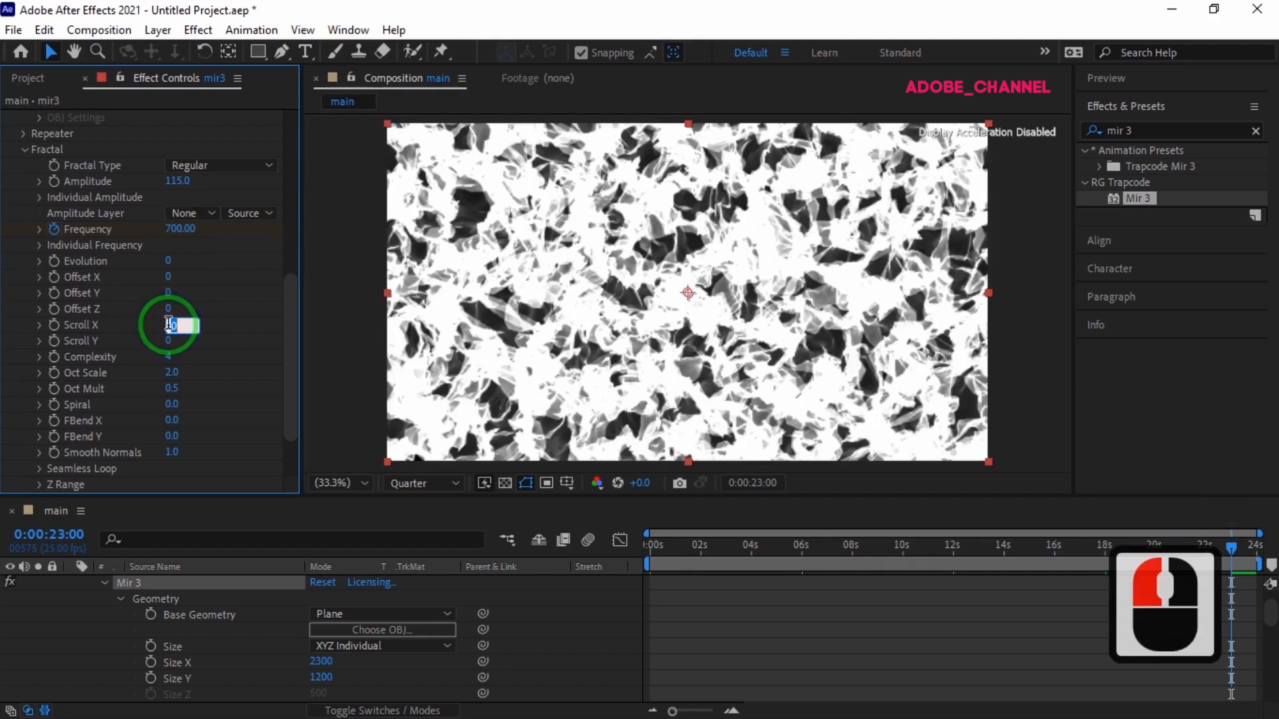
pyautogui.write('100')
pyautogui.press('Return')
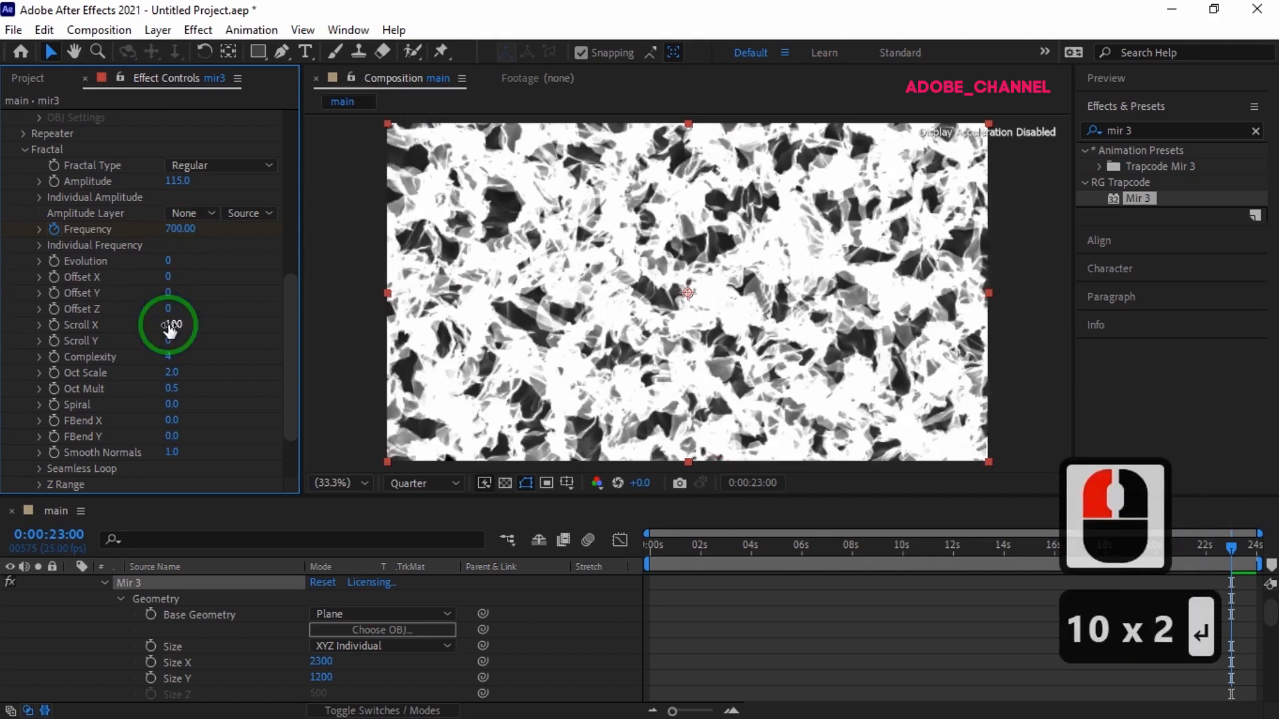
pyautogui.click(169, 341)
pyautogui.write('50')
pyautogui.press('Return')
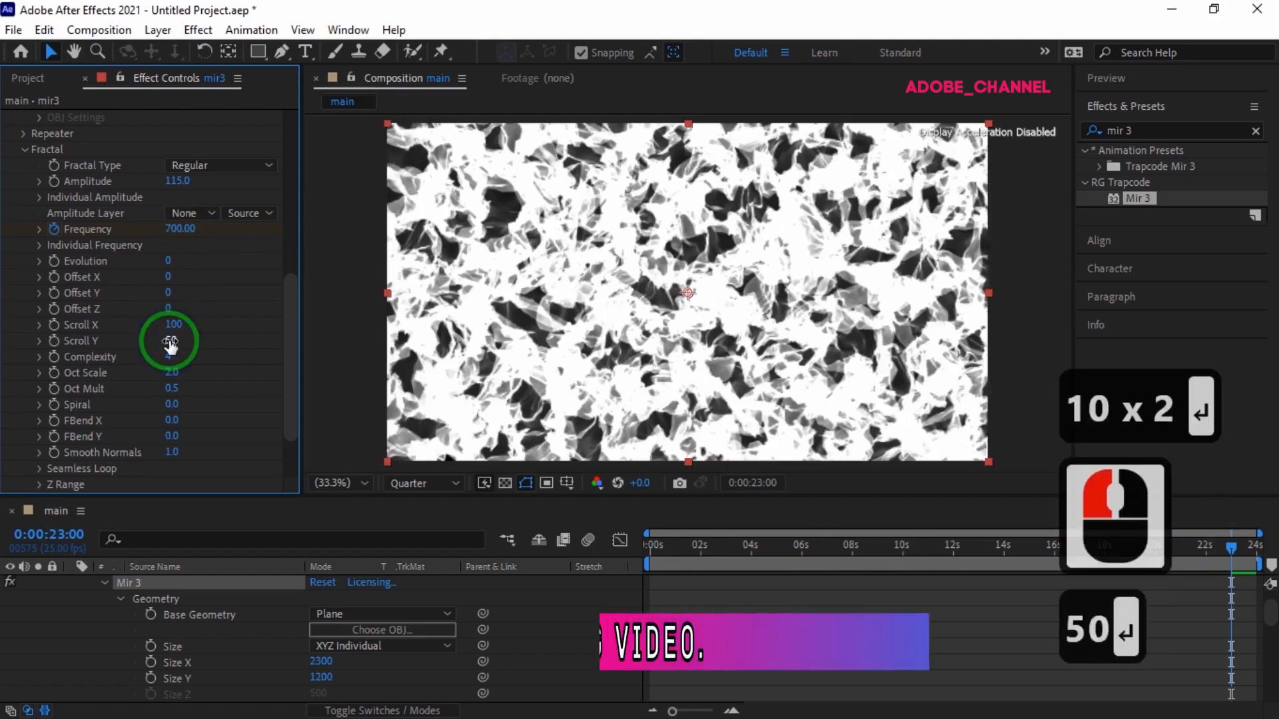
pyautogui.scroll(-2, 170, 342)
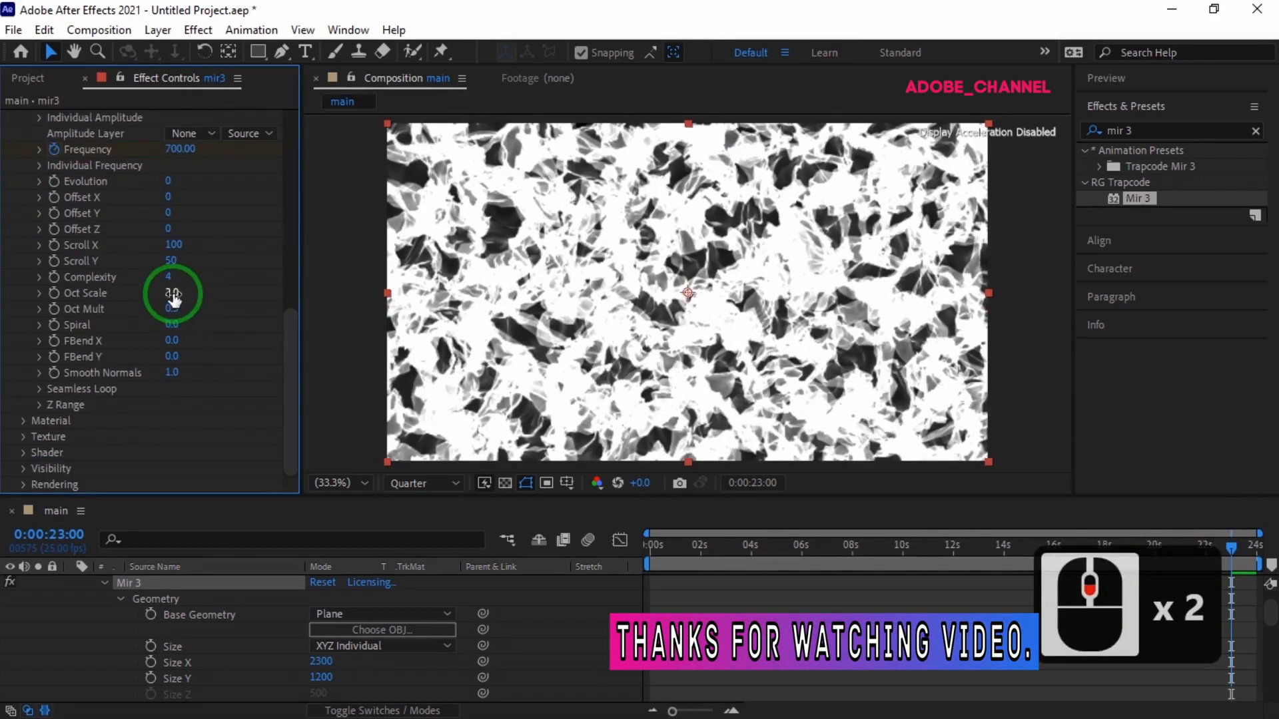
# Set the fractal Oct Scale to 0
pyautogui.click(173, 294)
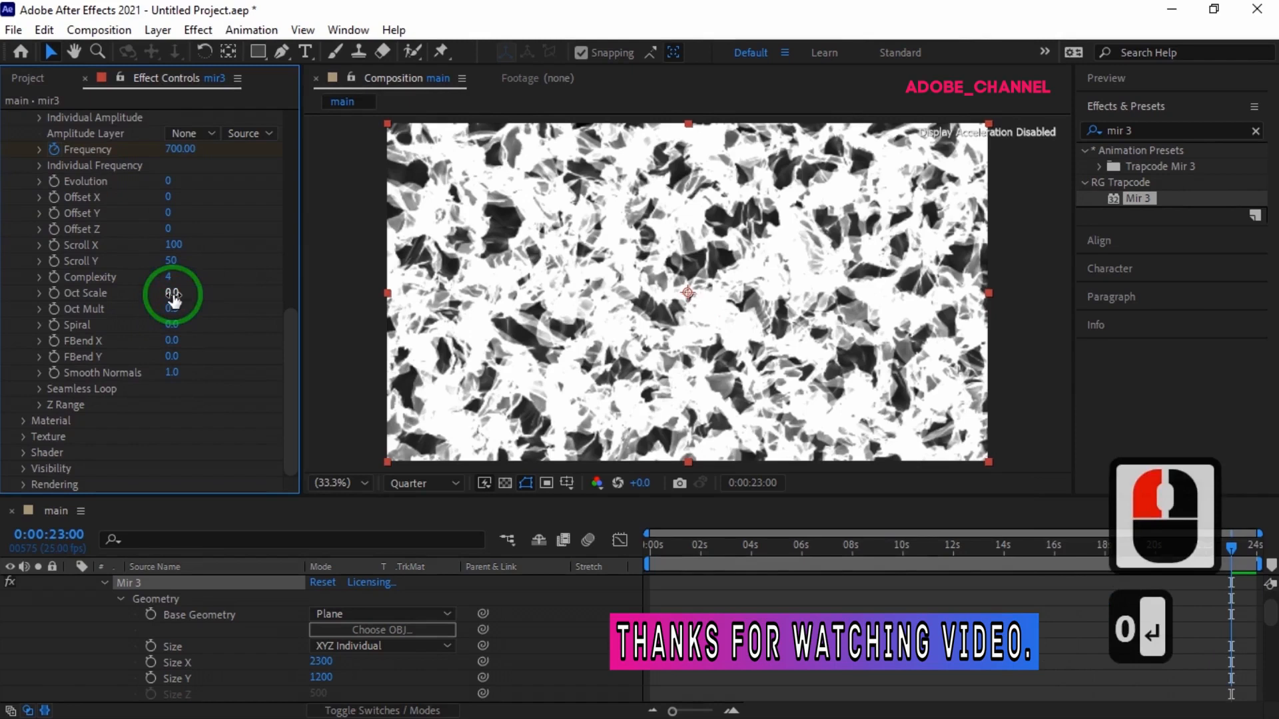
# Enable keyframing for the Material Color at the start of the timeline with red F50C0C
pyautogui.click(24, 421)
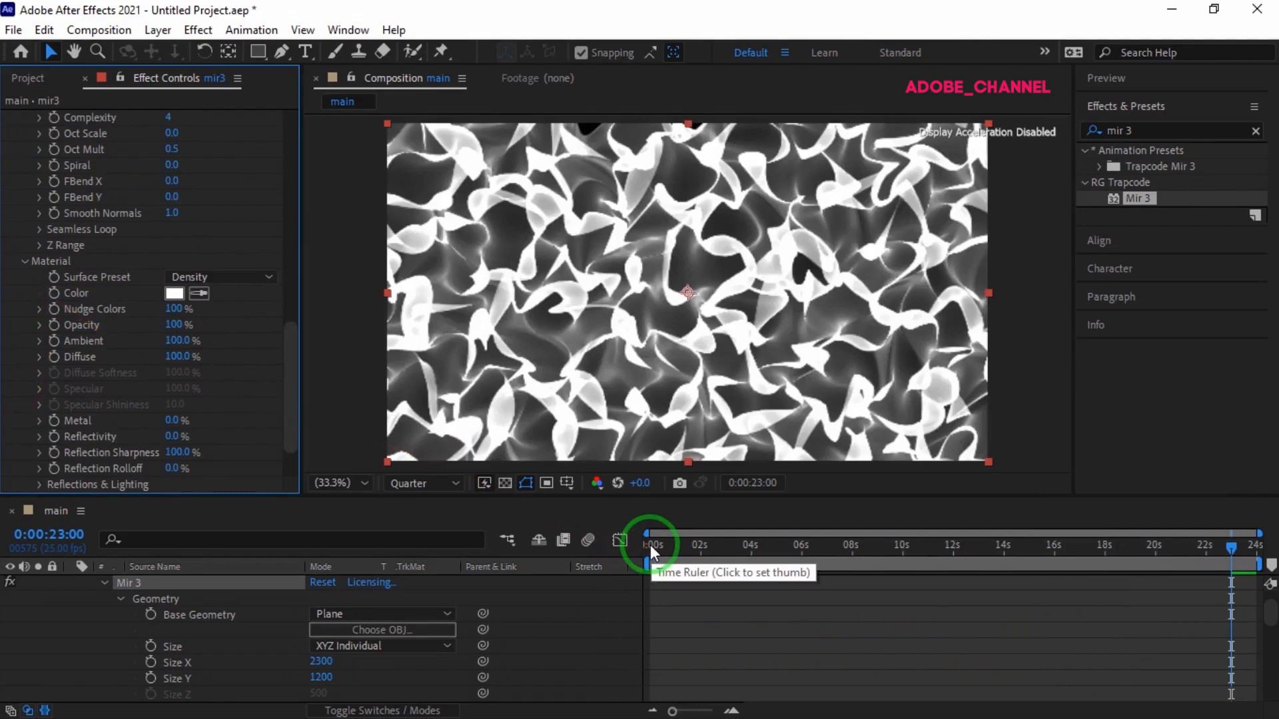
pyautogui.click(651, 545)
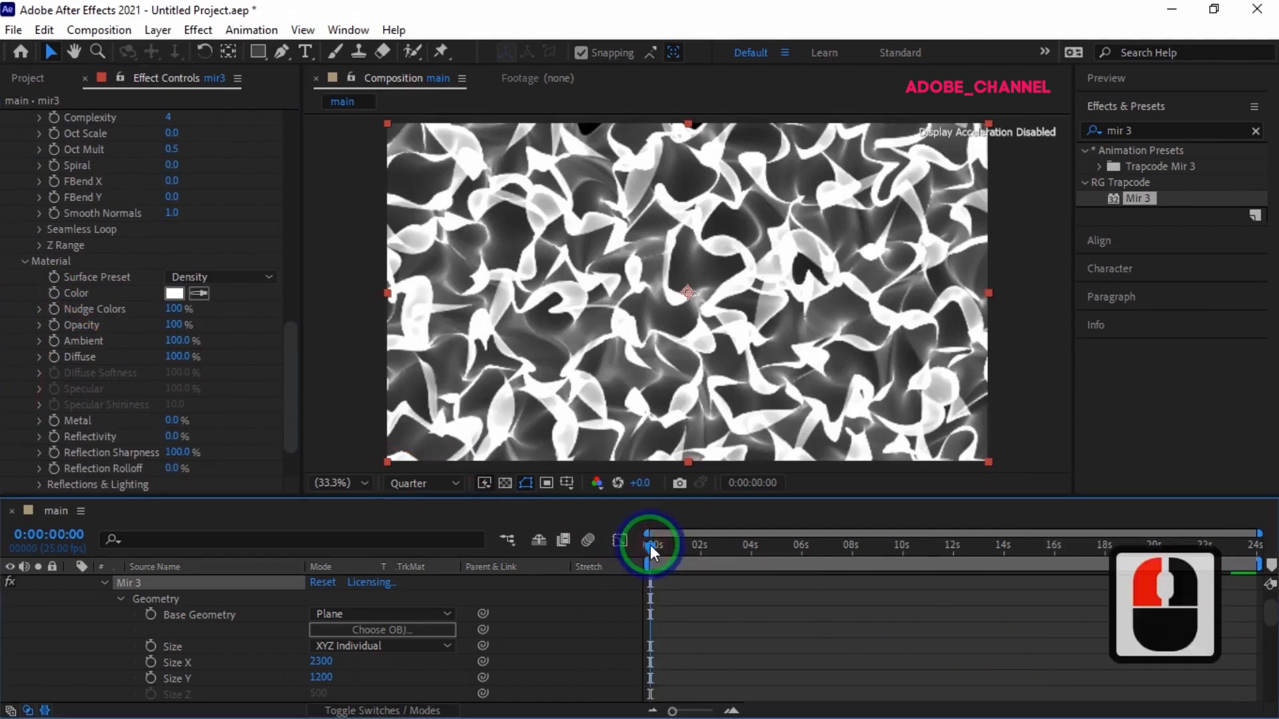
pyautogui.click(646, 545)
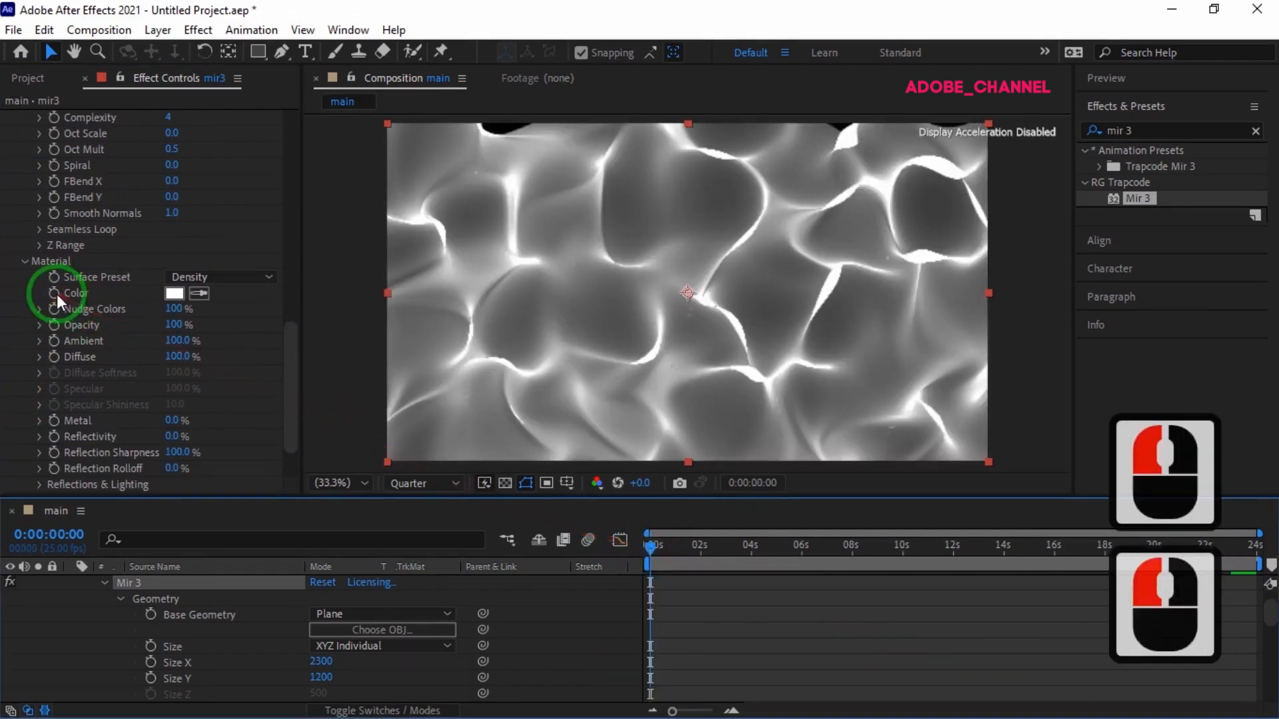
pyautogui.click(175, 294)
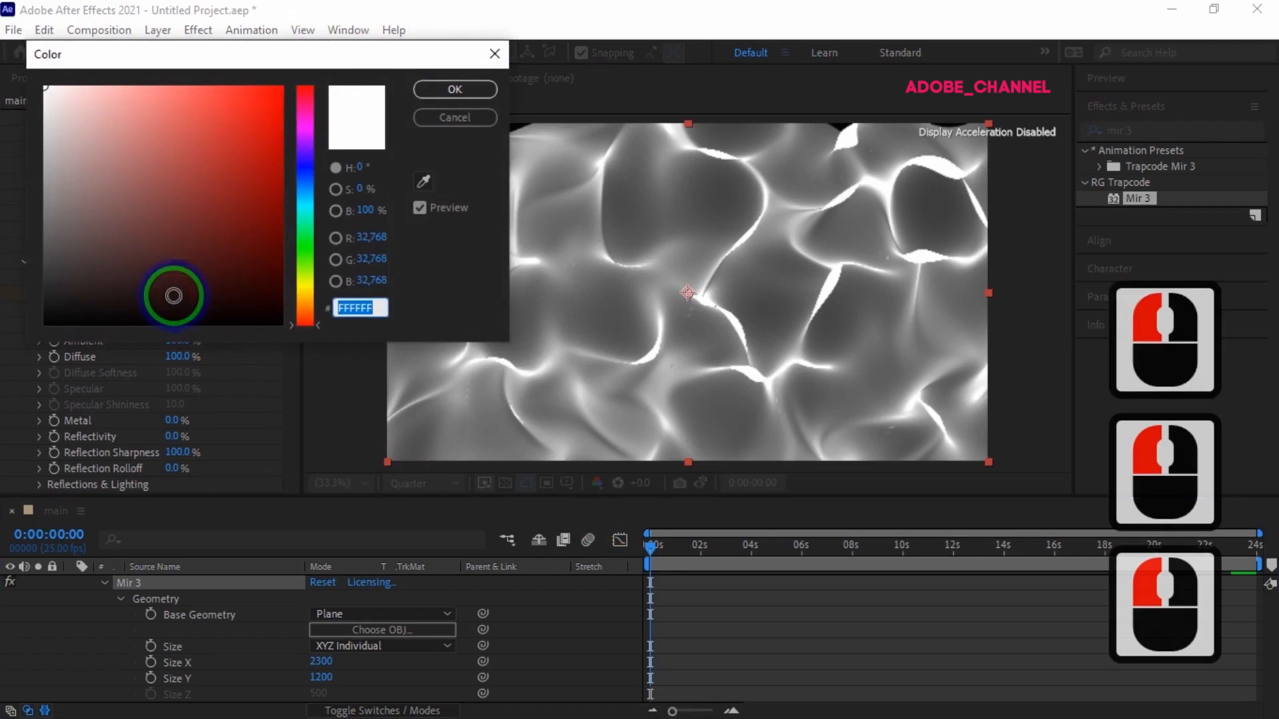
pyautogui.click(269, 95)
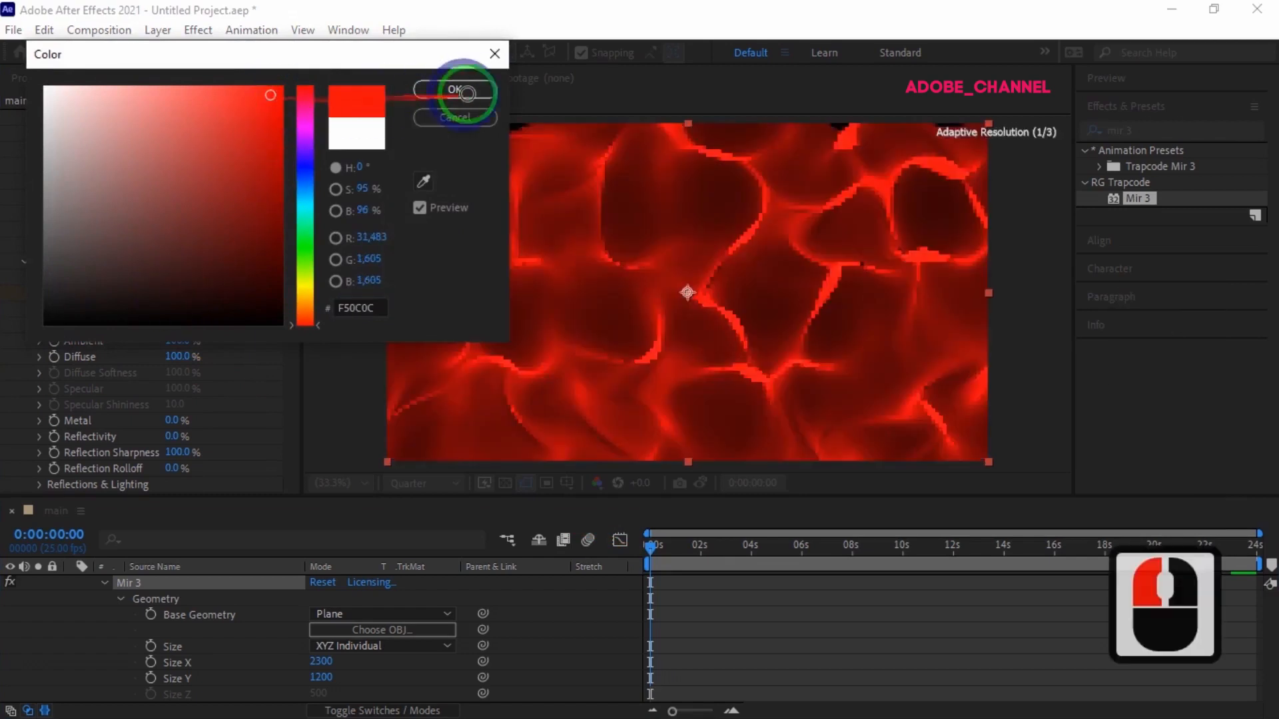
pyautogui.click(458, 90)
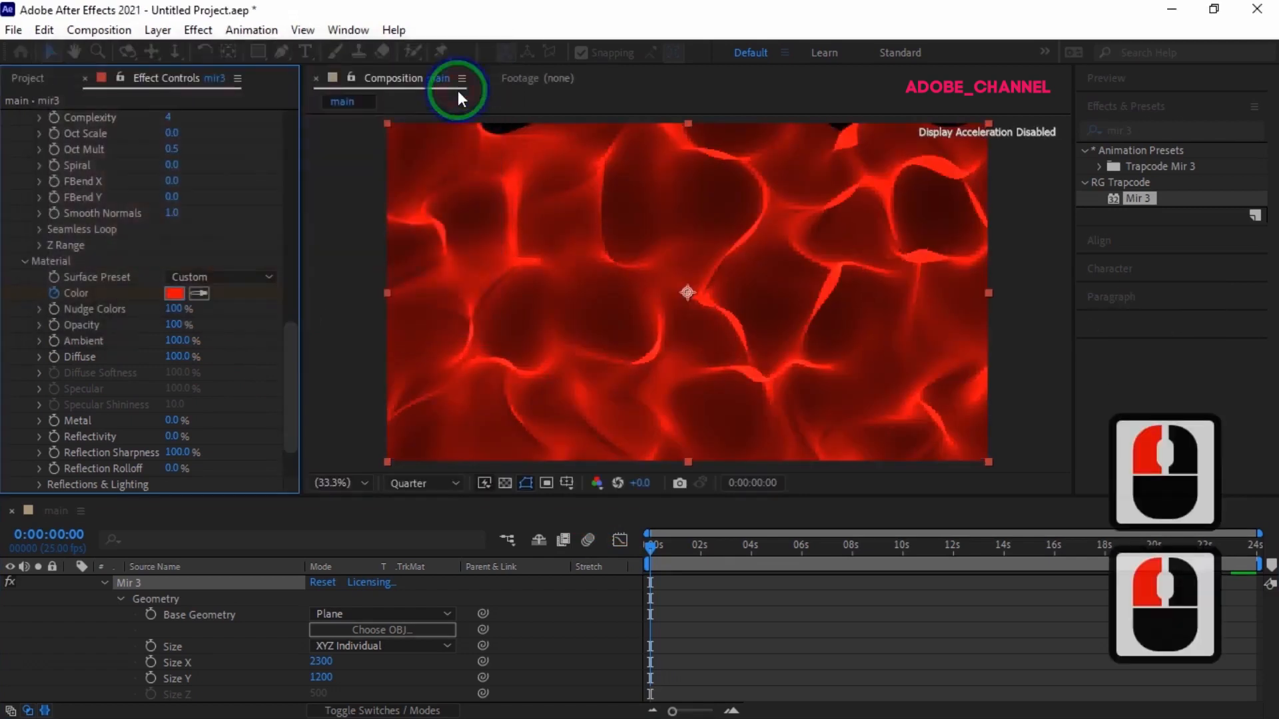
# Add a Material Color keyframe of violet-blue 380CF5 at the 4-second mark
pyautogui.click(58, 533)
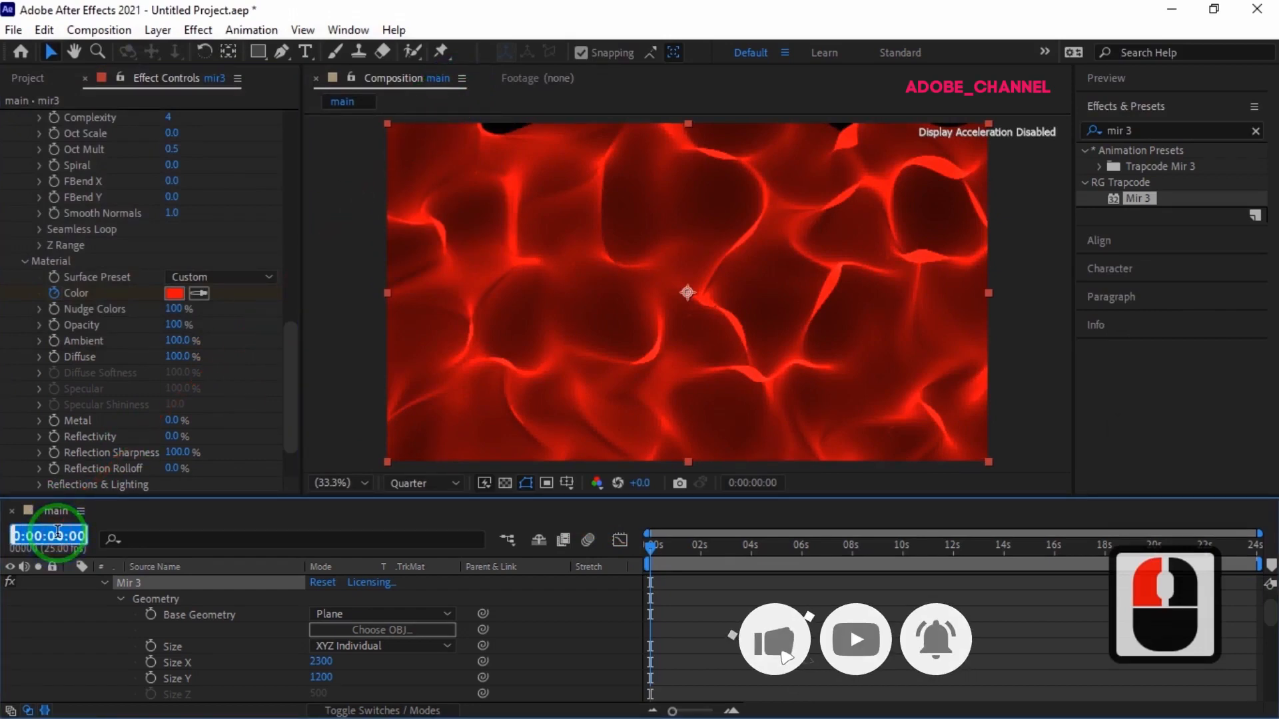
pyautogui.write('400')
pyautogui.press('Return')
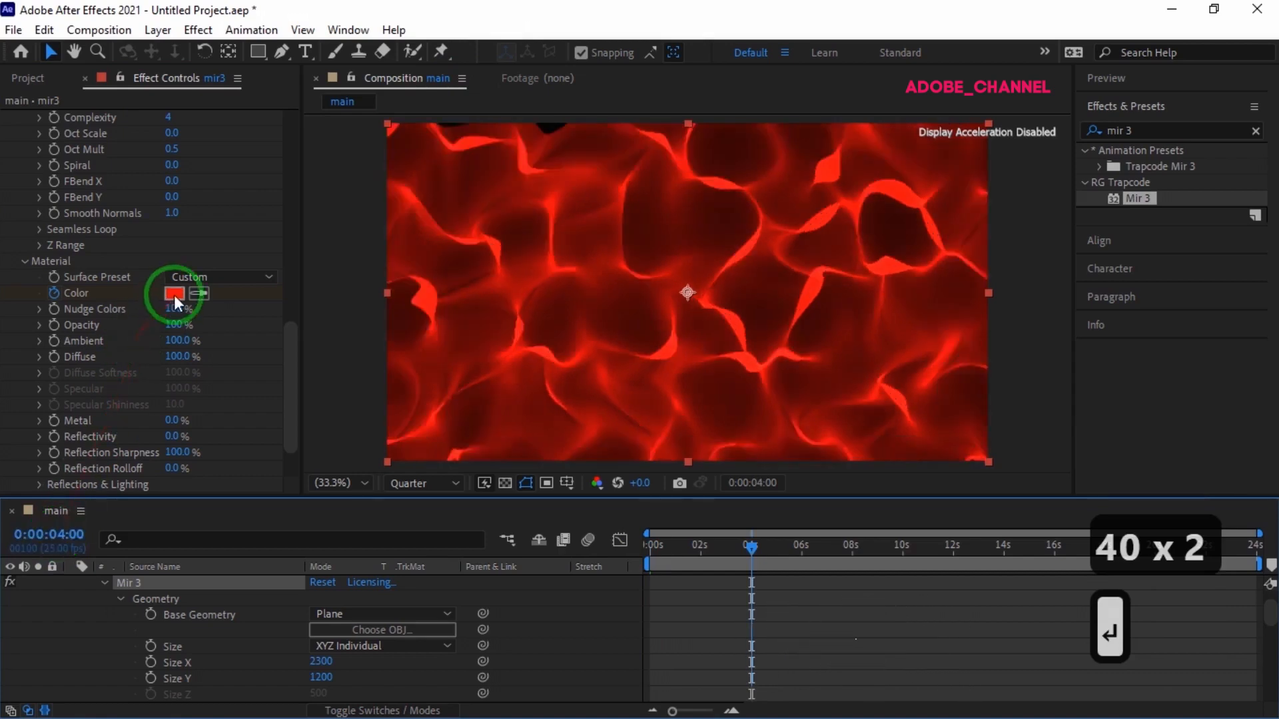
pyautogui.click(174, 294)
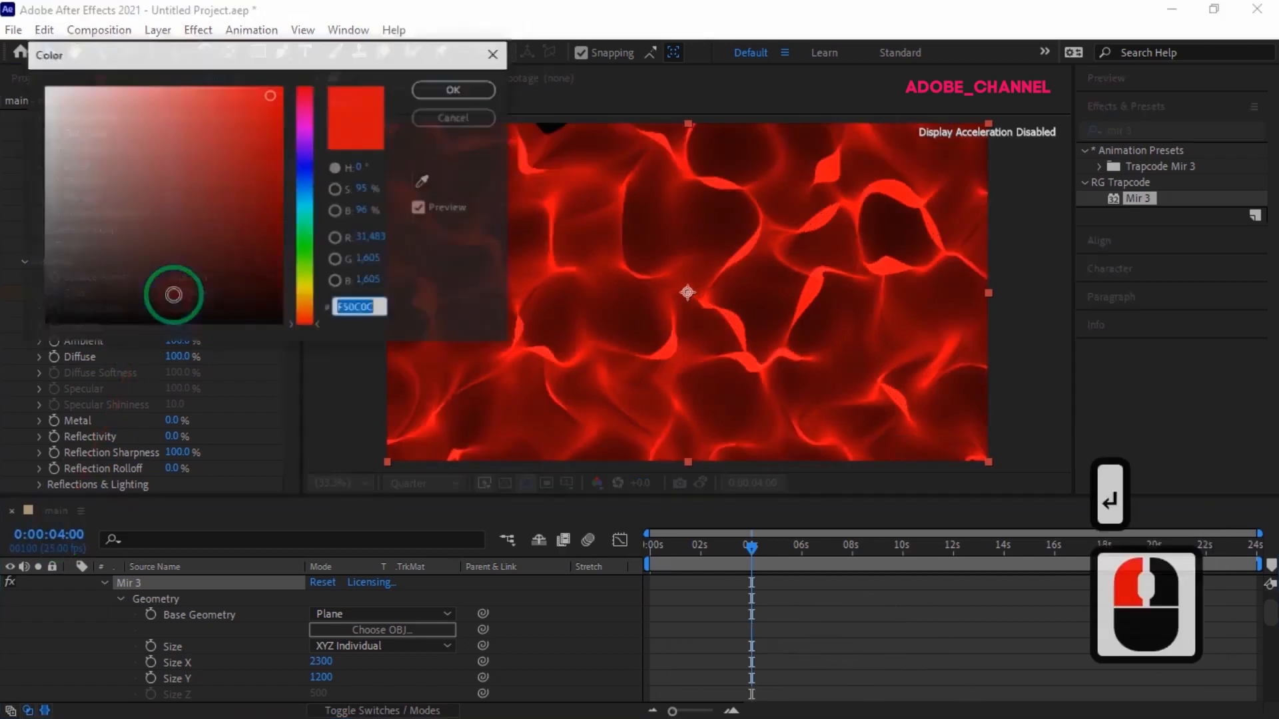
pyautogui.click(304, 158)
pyautogui.click(453, 92)
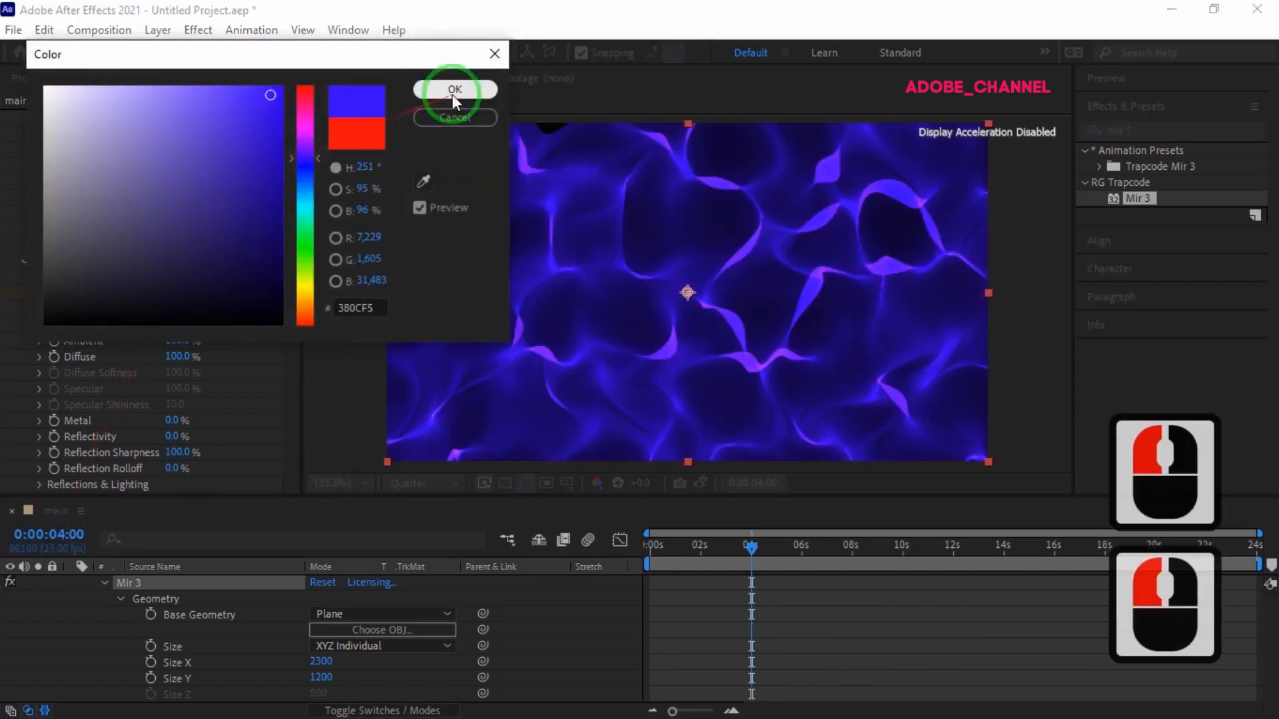
# Add a Material Color keyframe of dark green 196205 at the 8-second mark
pyautogui.click(60, 537)
pyautogui.write('800')
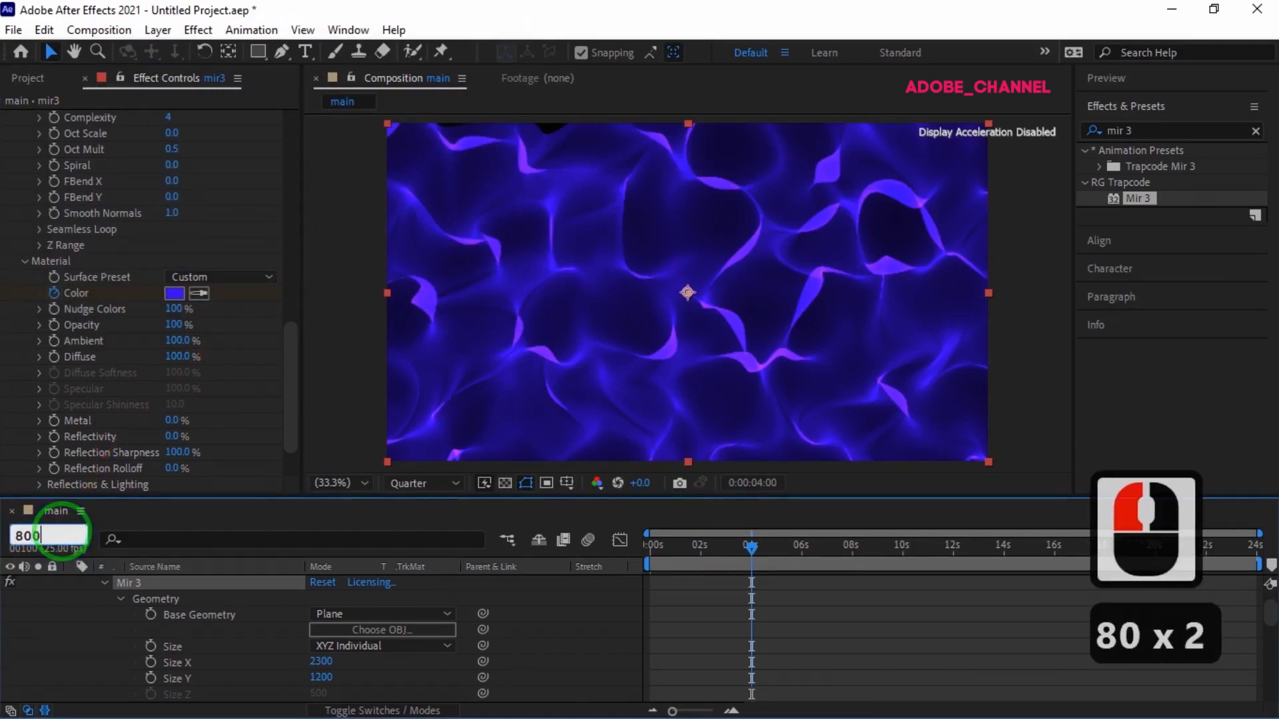
pyautogui.press('Return')
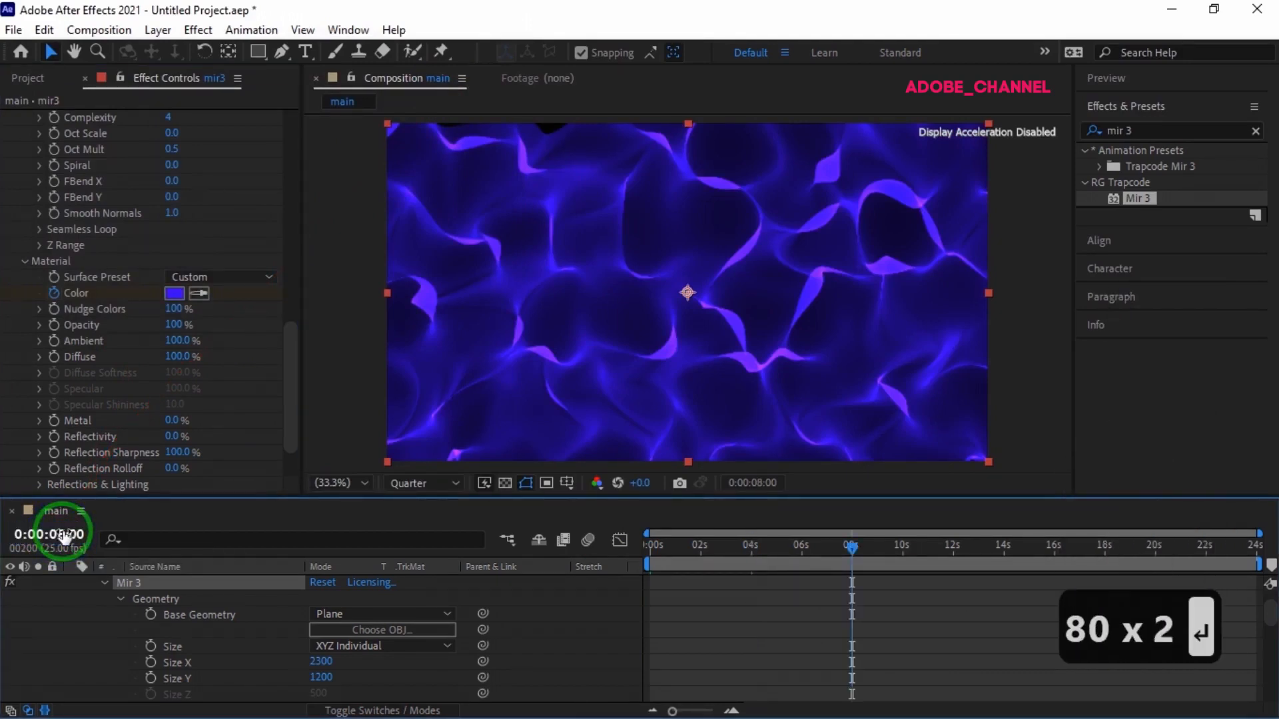
pyautogui.click(175, 294)
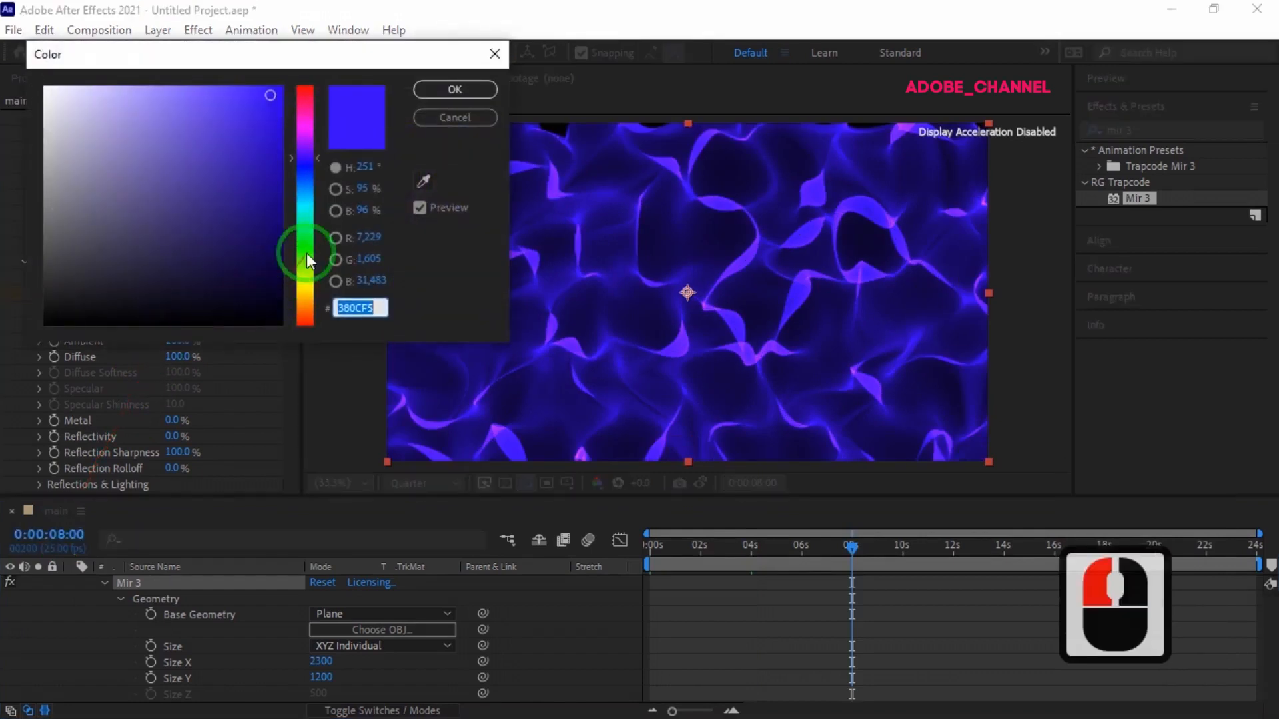
pyautogui.click(306, 254)
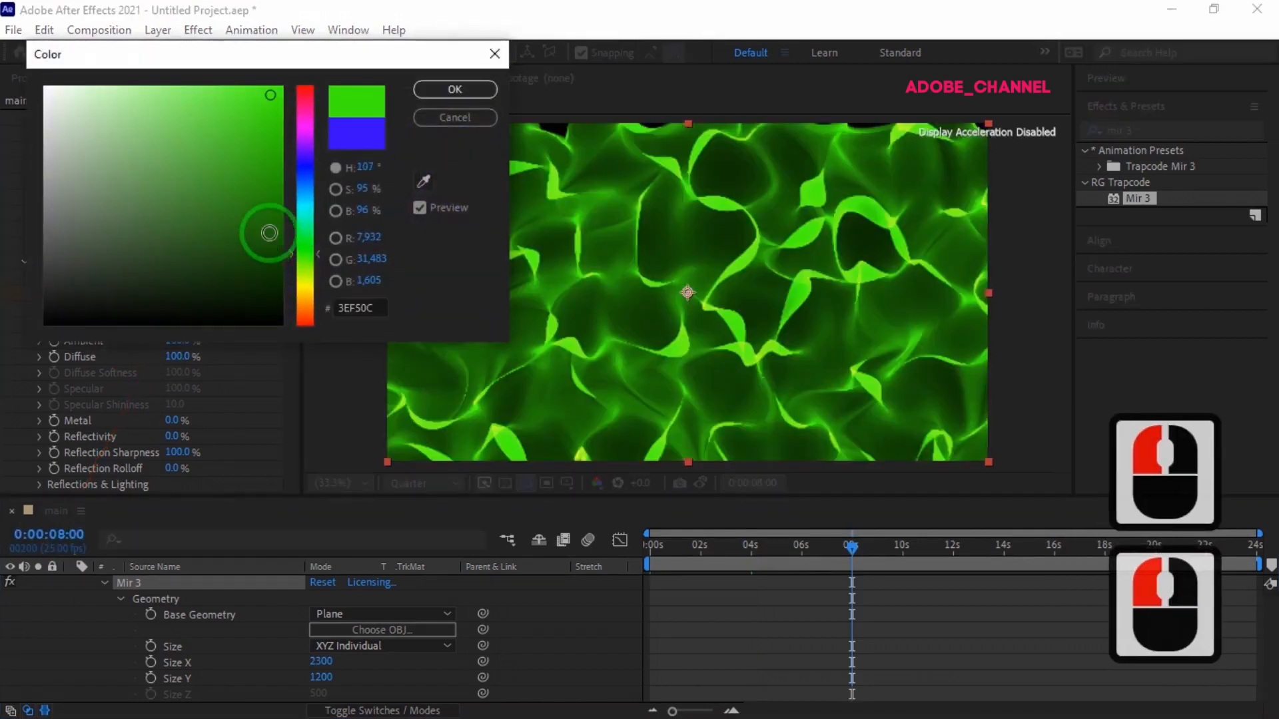
pyautogui.click(270, 233)
pyautogui.click(442, 88)
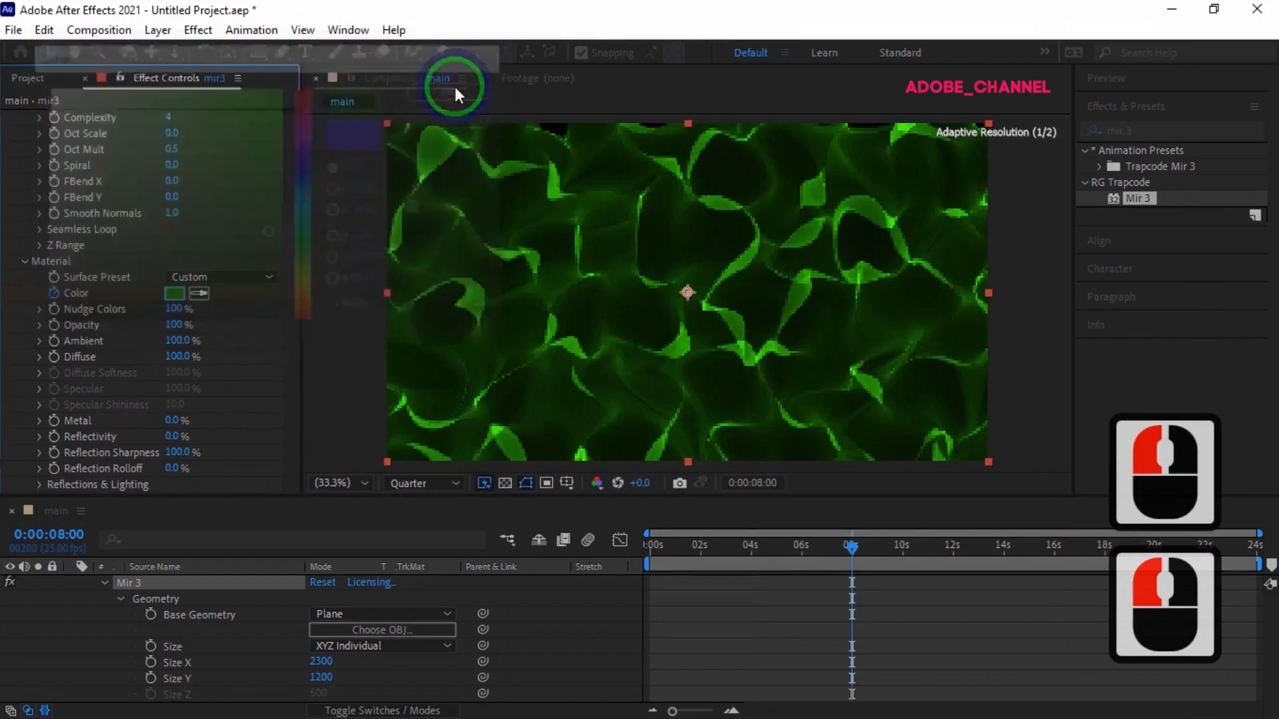
# Add a Material Color keyframe of orange E67920 at the 12-second mark
pyautogui.click(57, 536)
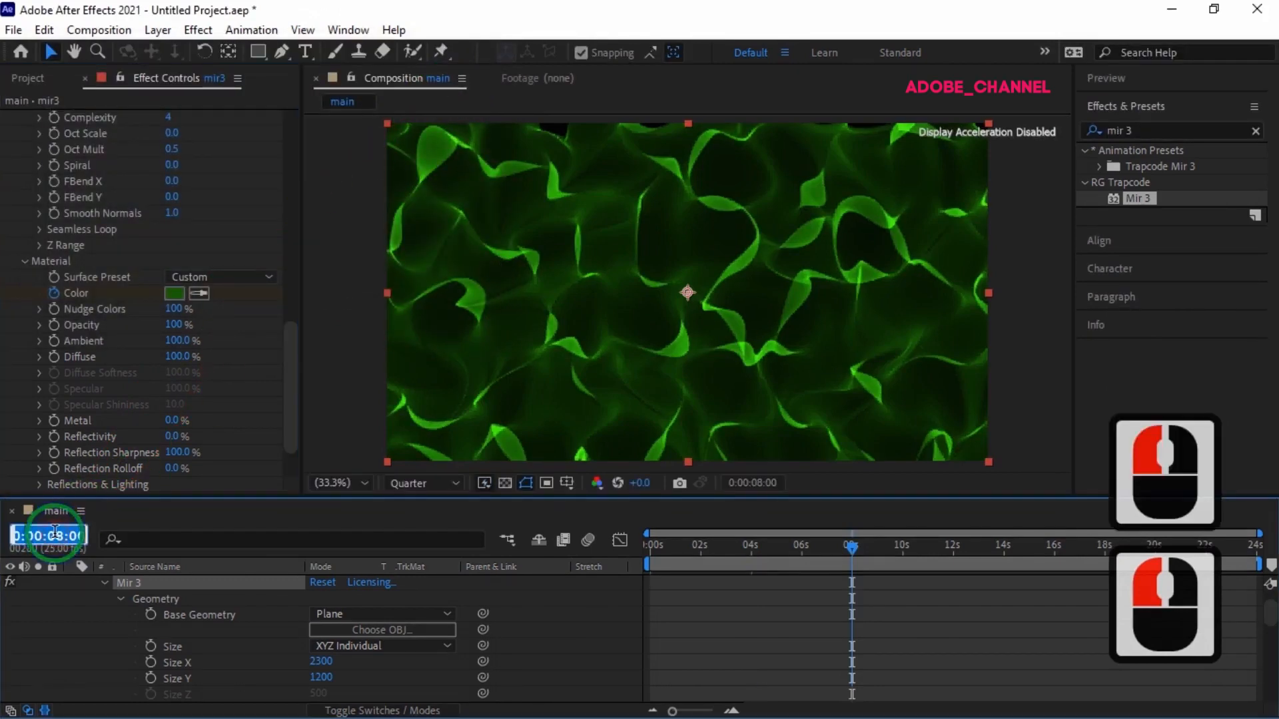
pyautogui.write('1200')
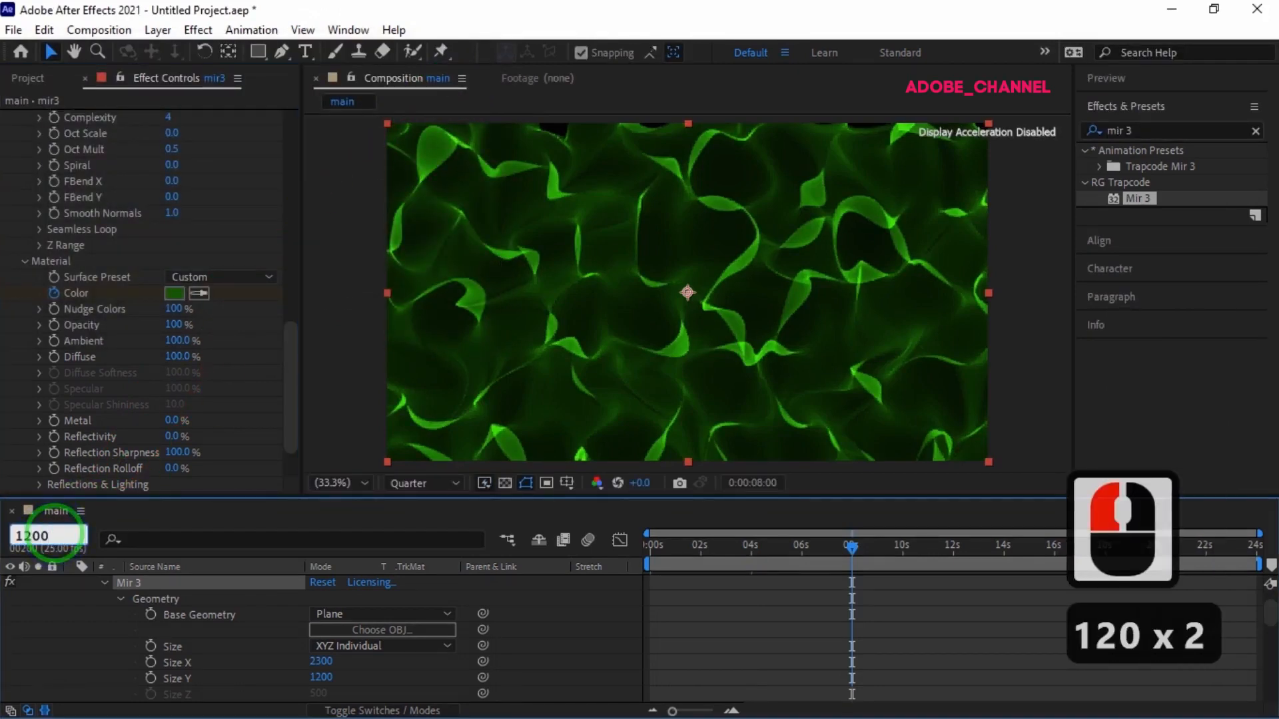
pyautogui.press('Return')
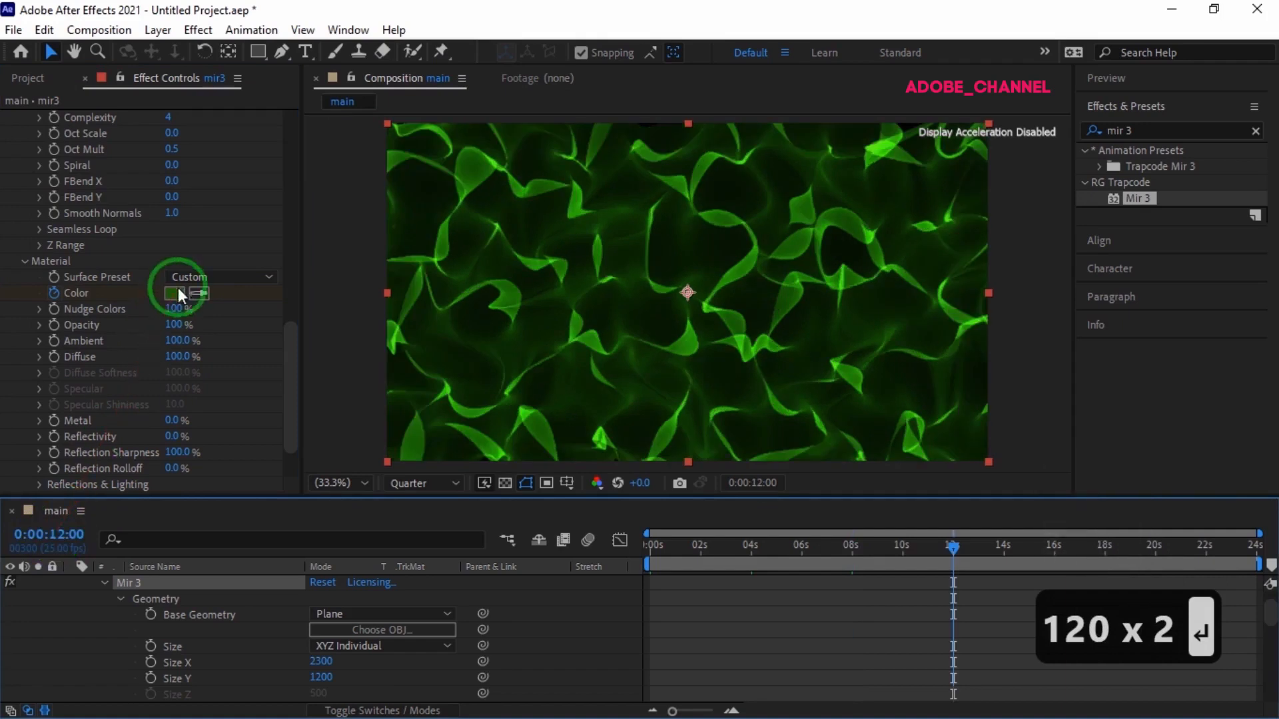
pyautogui.click(177, 293)
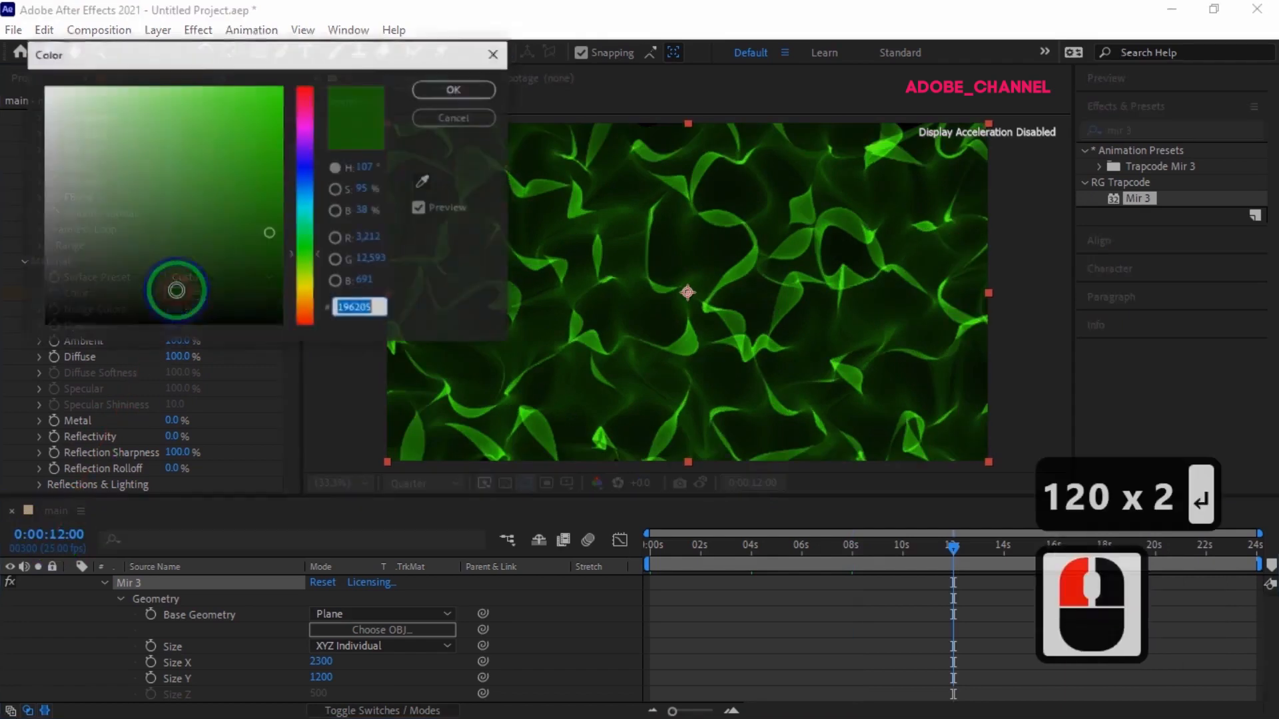
pyautogui.click(307, 313)
pyautogui.click(249, 111)
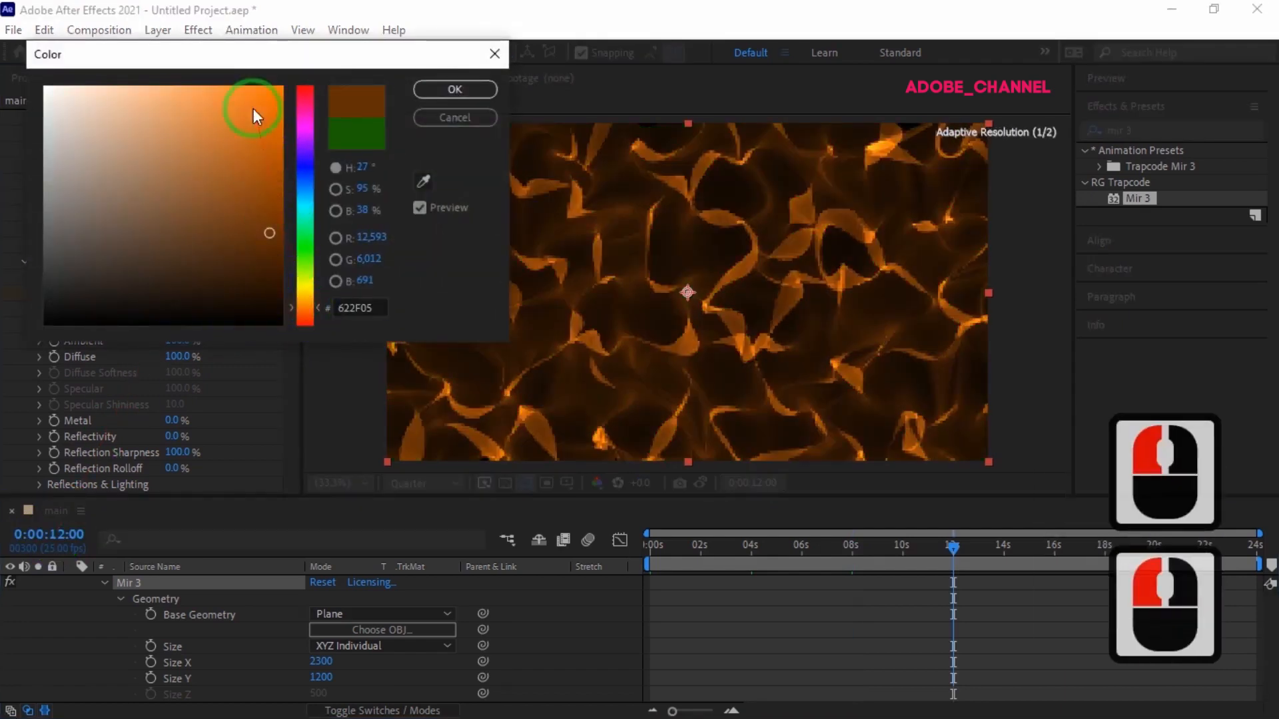
pyautogui.click(455, 91)
# Add a Material Color keyframe of magenta E620DF at the 16-second mark
pyautogui.click(65, 535)
pyautogui.write('1600')
pyautogui.press('Return')
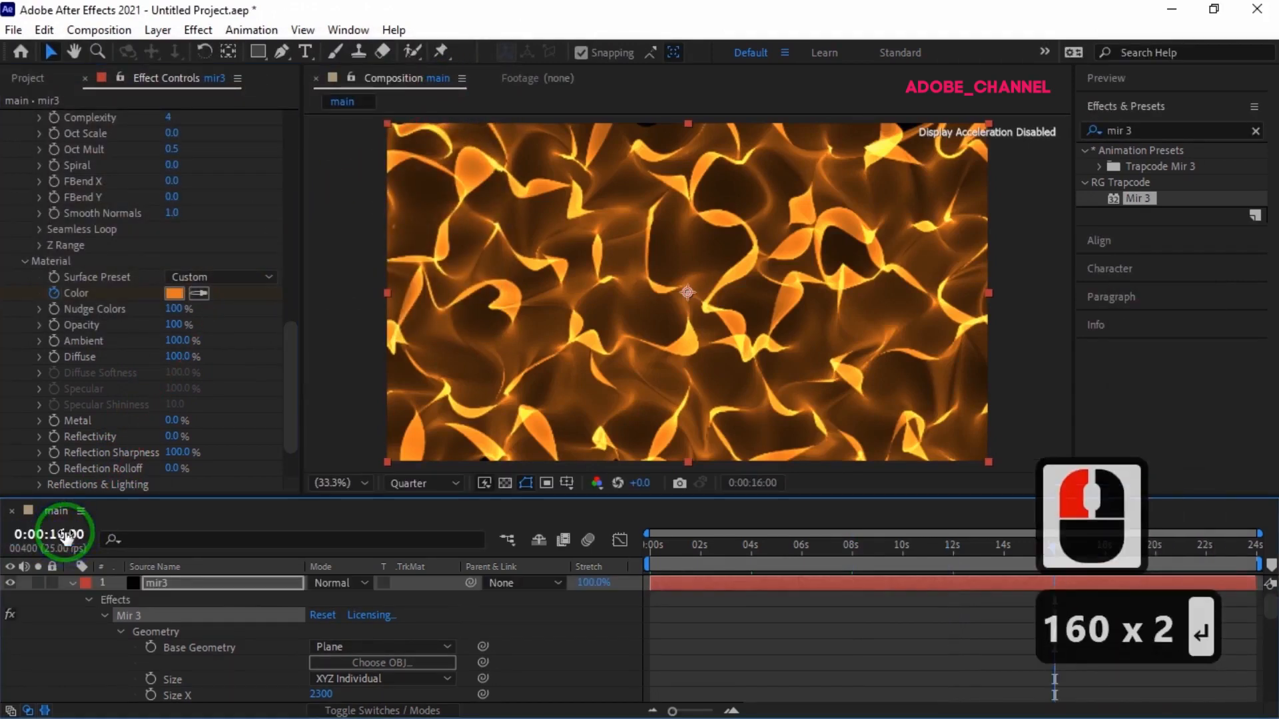
pyautogui.click(174, 293)
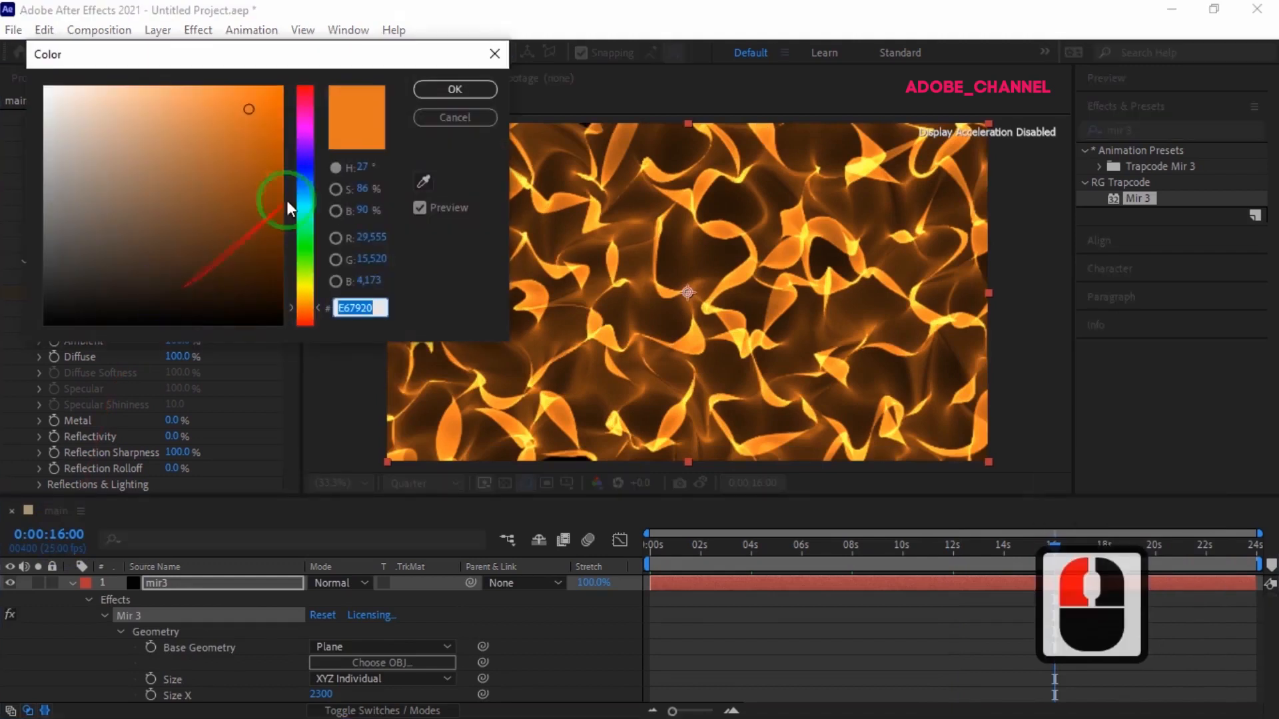
pyautogui.click(305, 127)
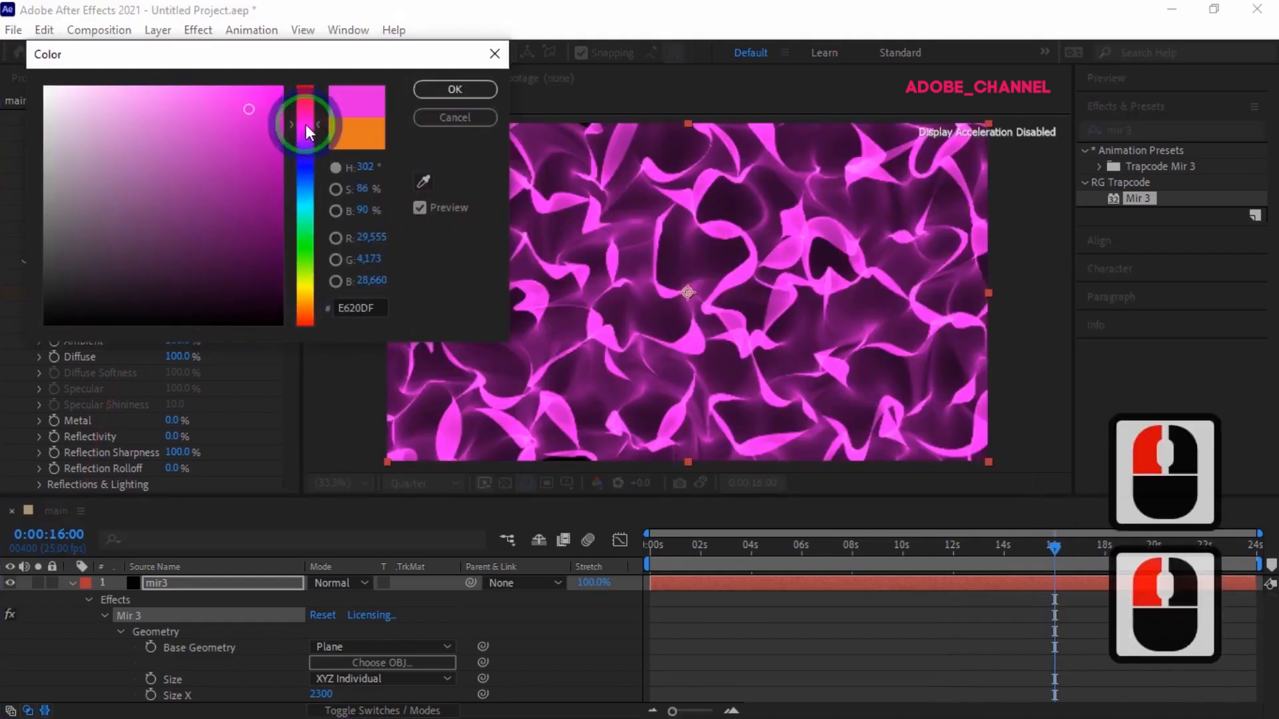
pyautogui.click(445, 87)
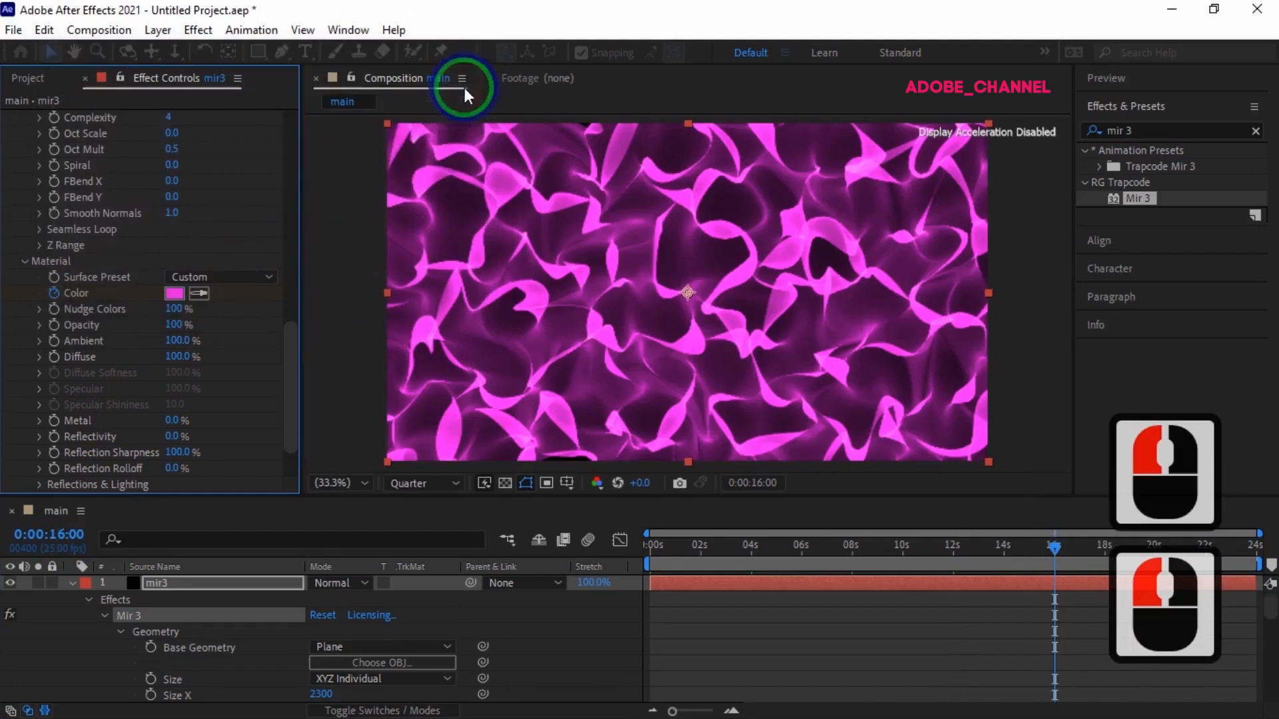
# Add a Material Color keyframe of dark blue 051542 at the 20-second mark
pyautogui.click(62, 538)
pyautogui.click(60, 535)
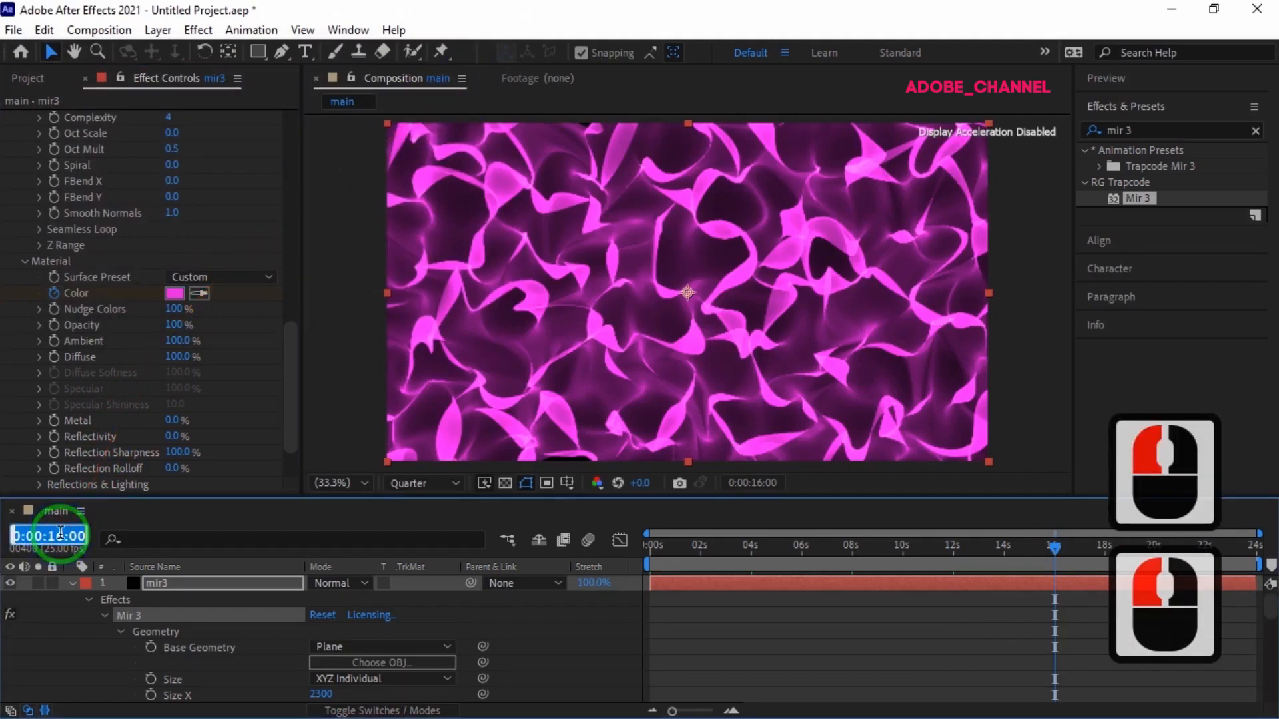
pyautogui.write('2000')
pyautogui.press('Return')
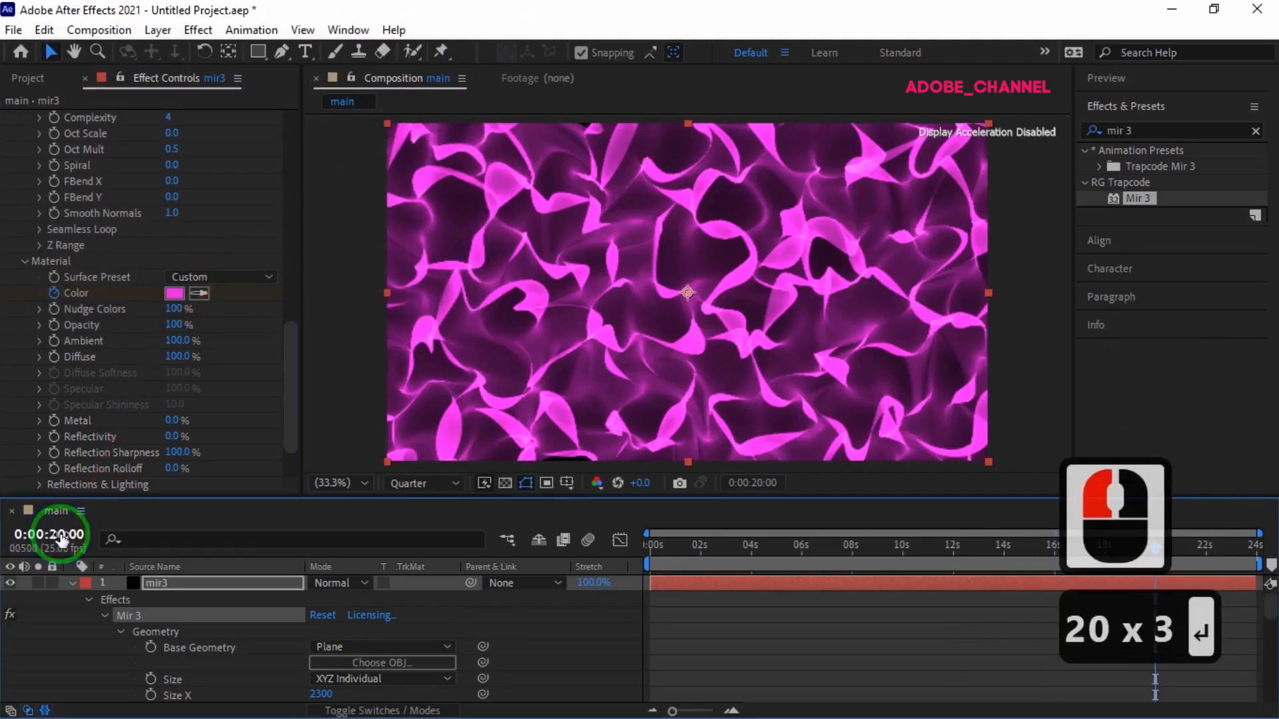
pyautogui.click(174, 293)
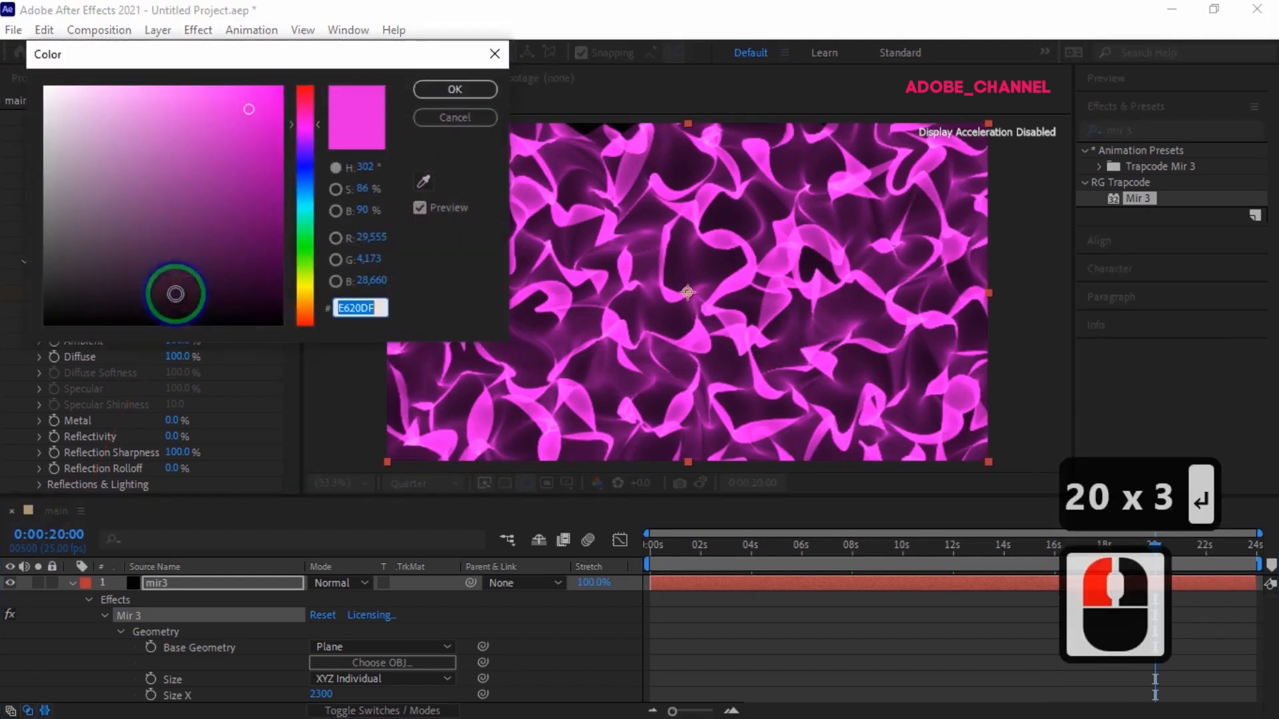
pyautogui.click(306, 176)
pyautogui.click(265, 262)
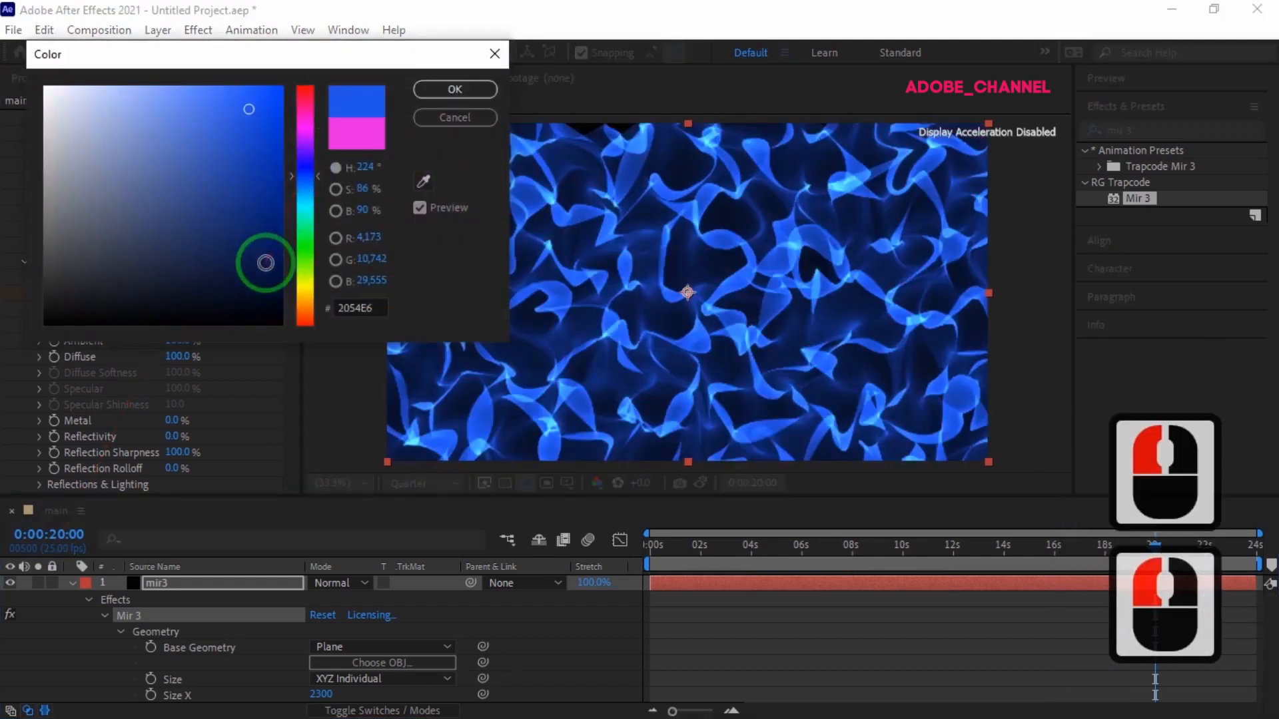
pyautogui.click(449, 91)
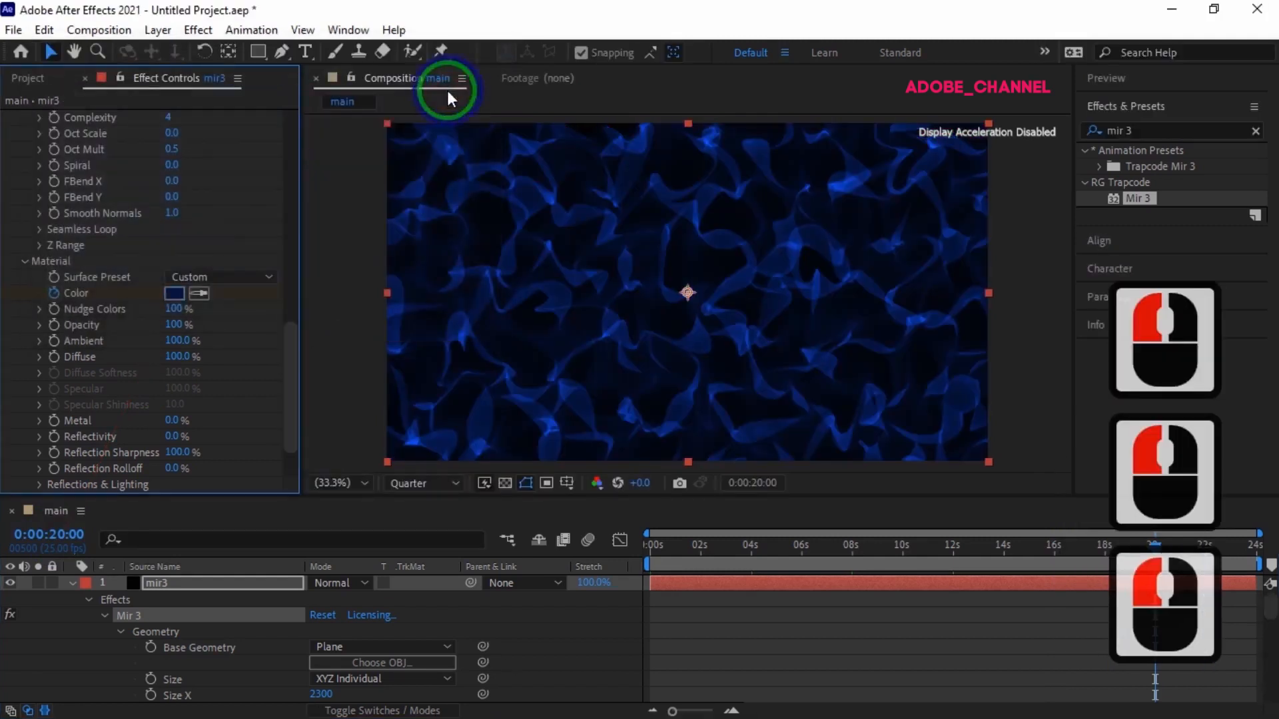
# Add a Material Color keyframe of bright pink at the 23-second mark
pyautogui.click(60, 535)
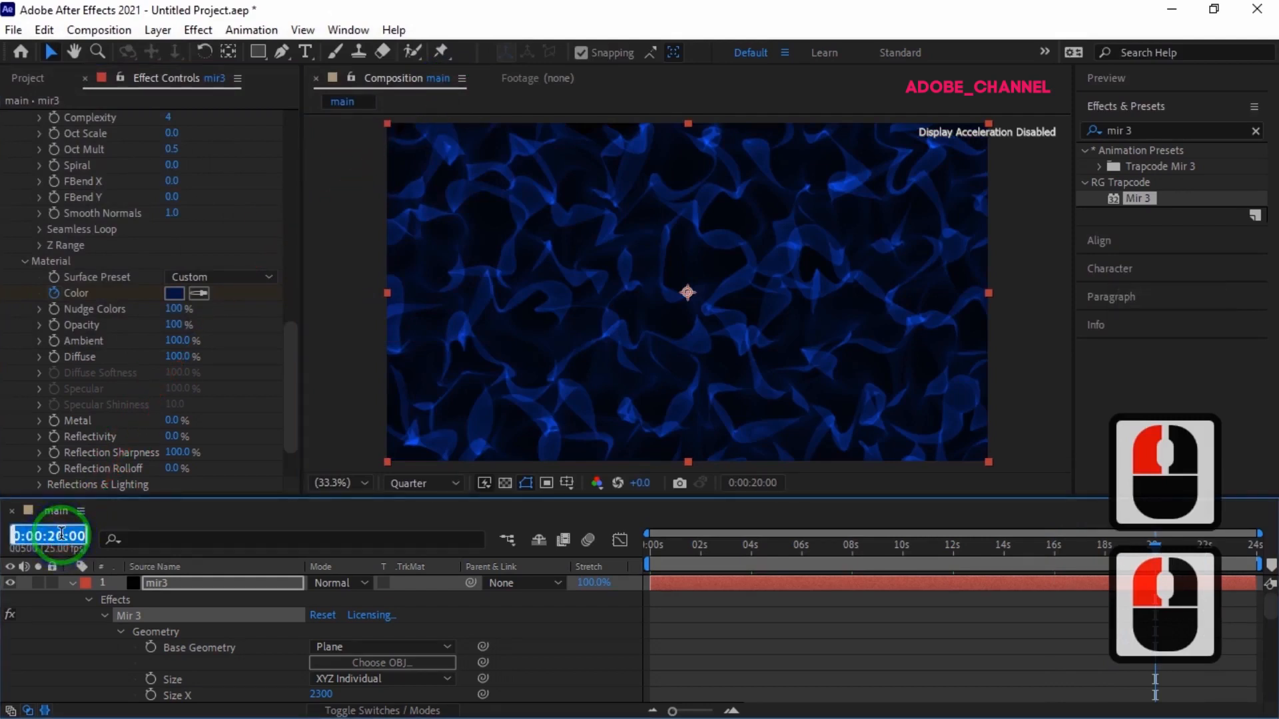
pyautogui.write('2300')
pyautogui.press('Return')
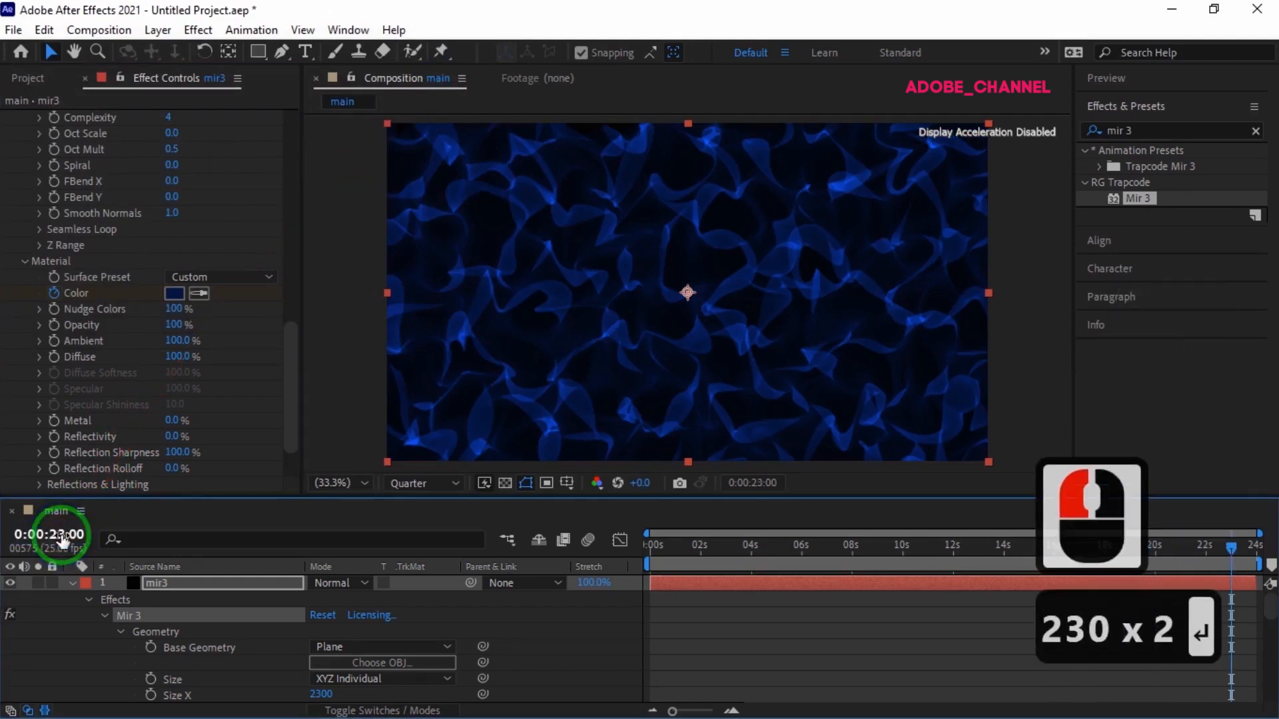
pyautogui.click(175, 294)
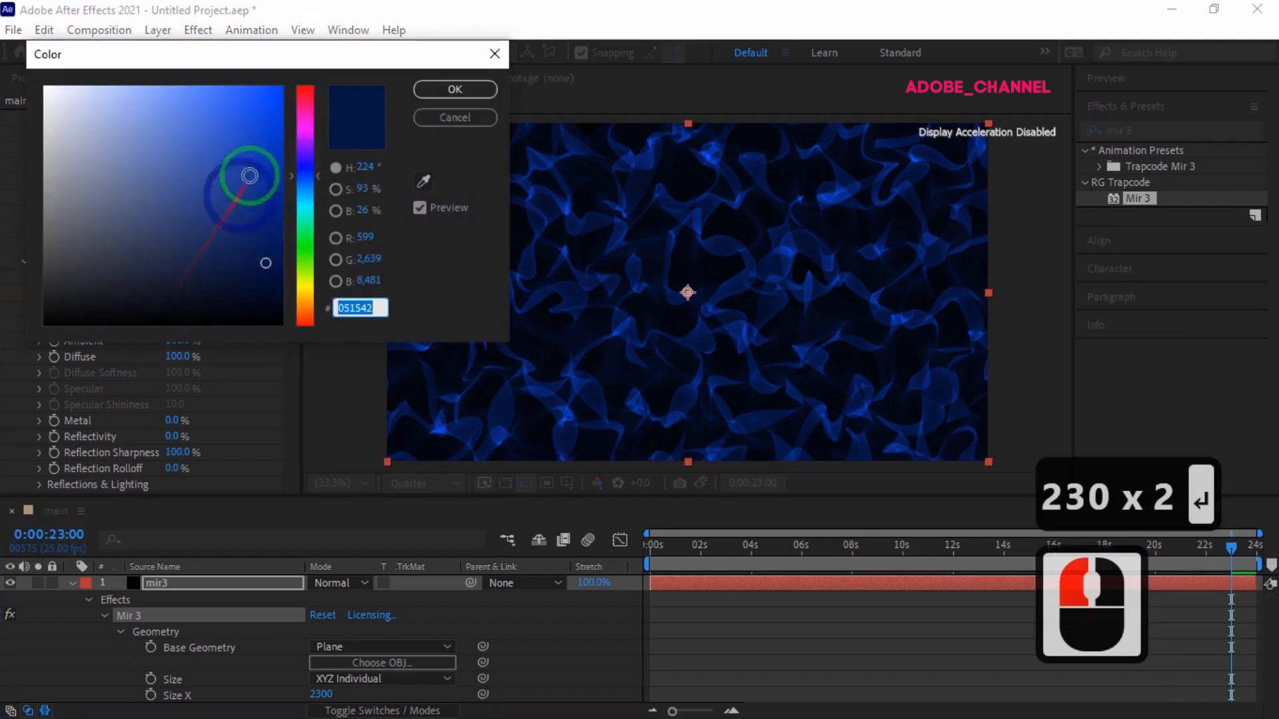
pyautogui.click(303, 105)
pyautogui.click(258, 104)
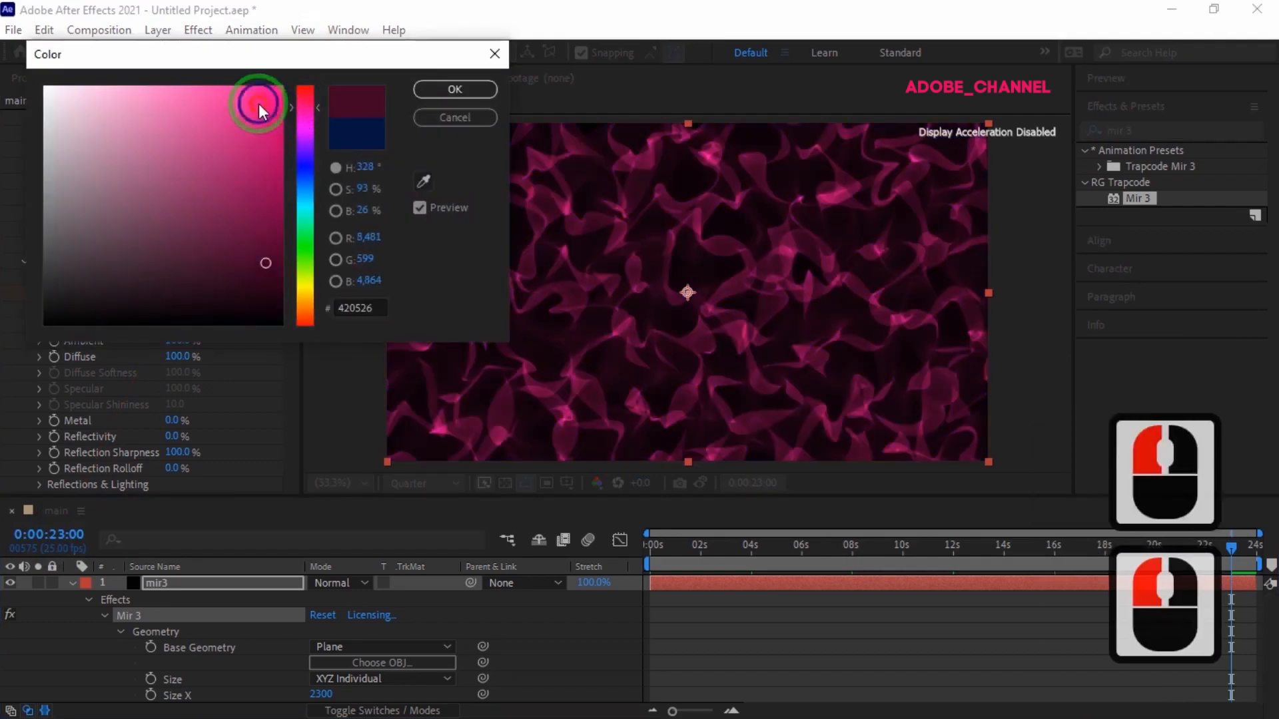
pyautogui.click(446, 87)
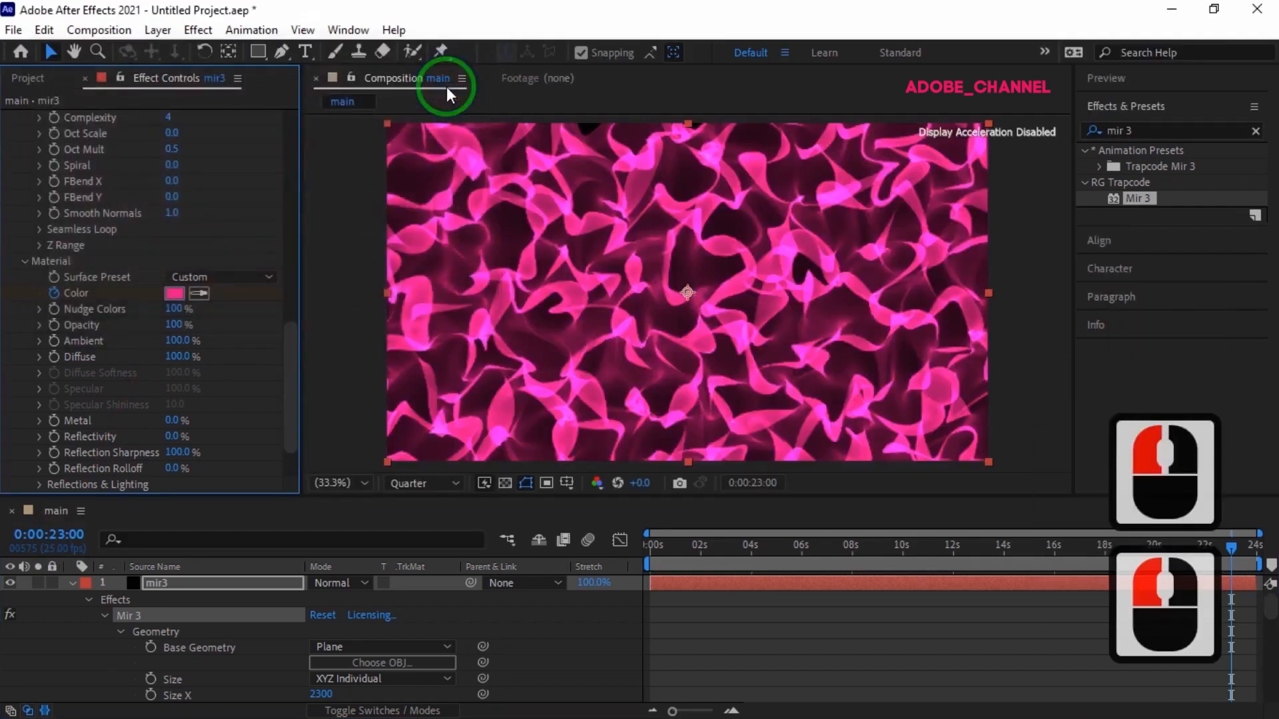
# Set the Mir 3 material's Reflectivity to 15% and its Reflection Rolloff to 25%
pyautogui.click(173, 436)
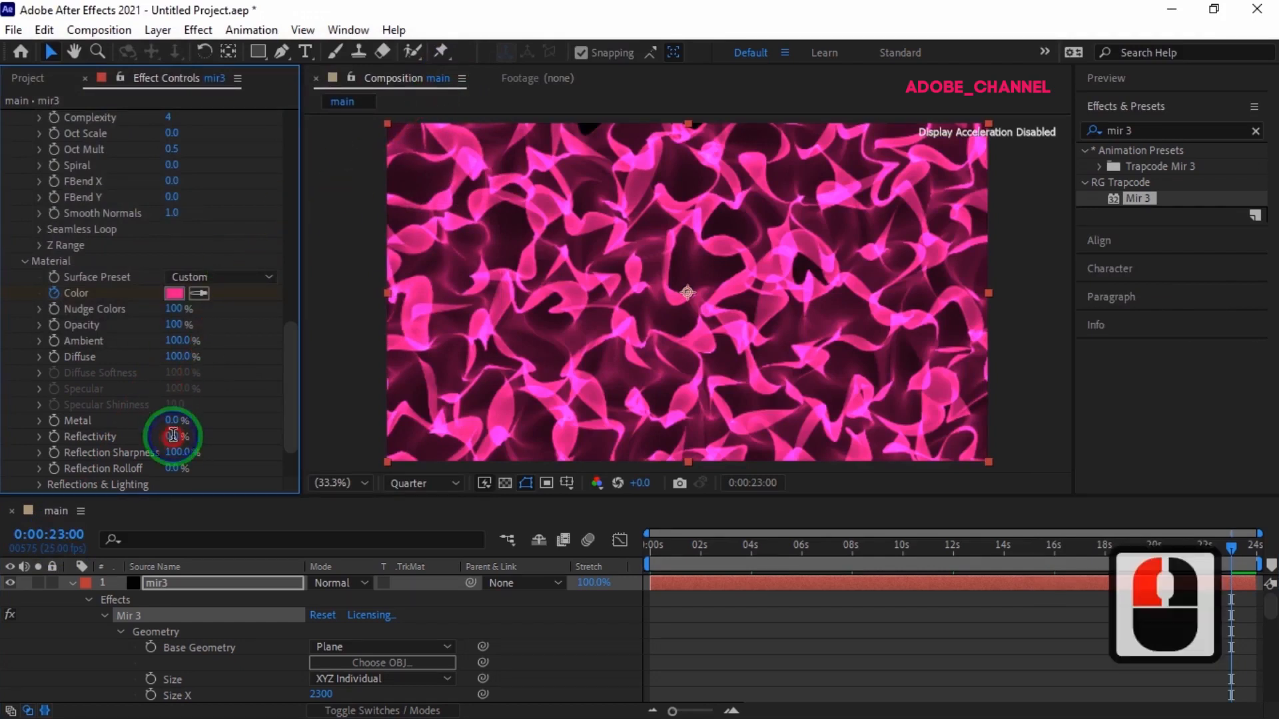
pyautogui.write('15')
pyautogui.press('Return')
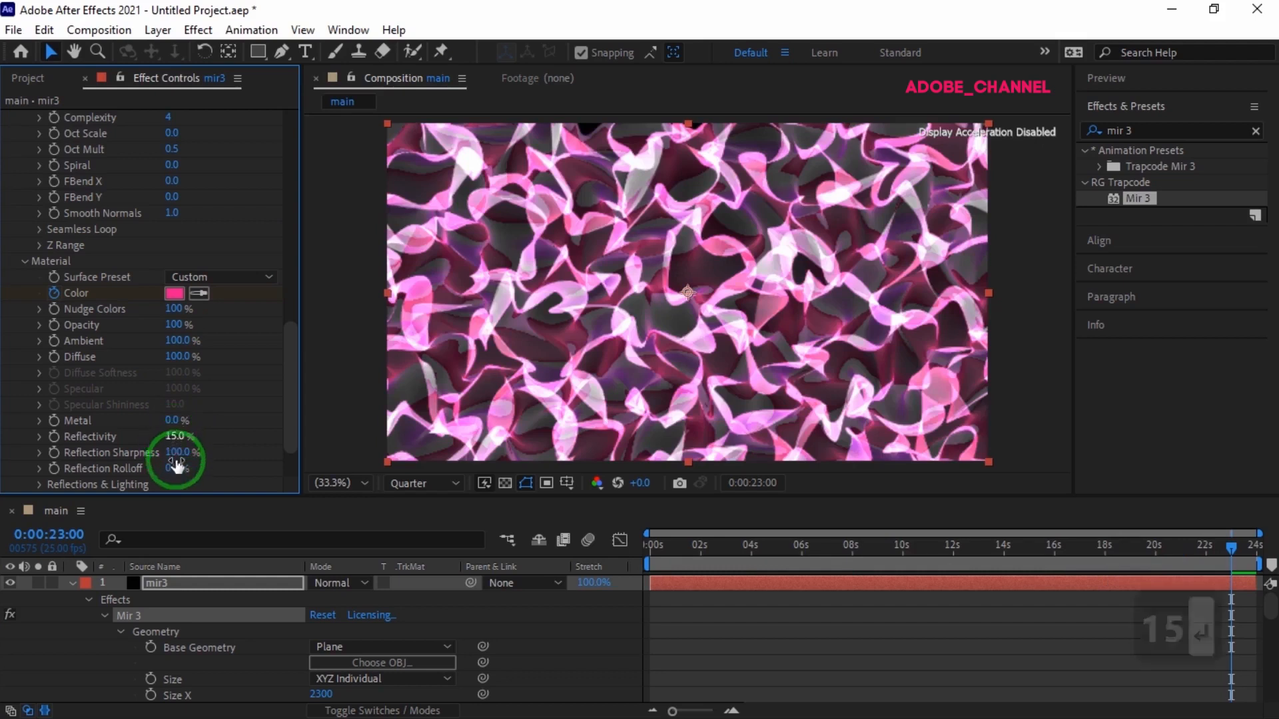
pyautogui.click(171, 468)
pyautogui.write('25')
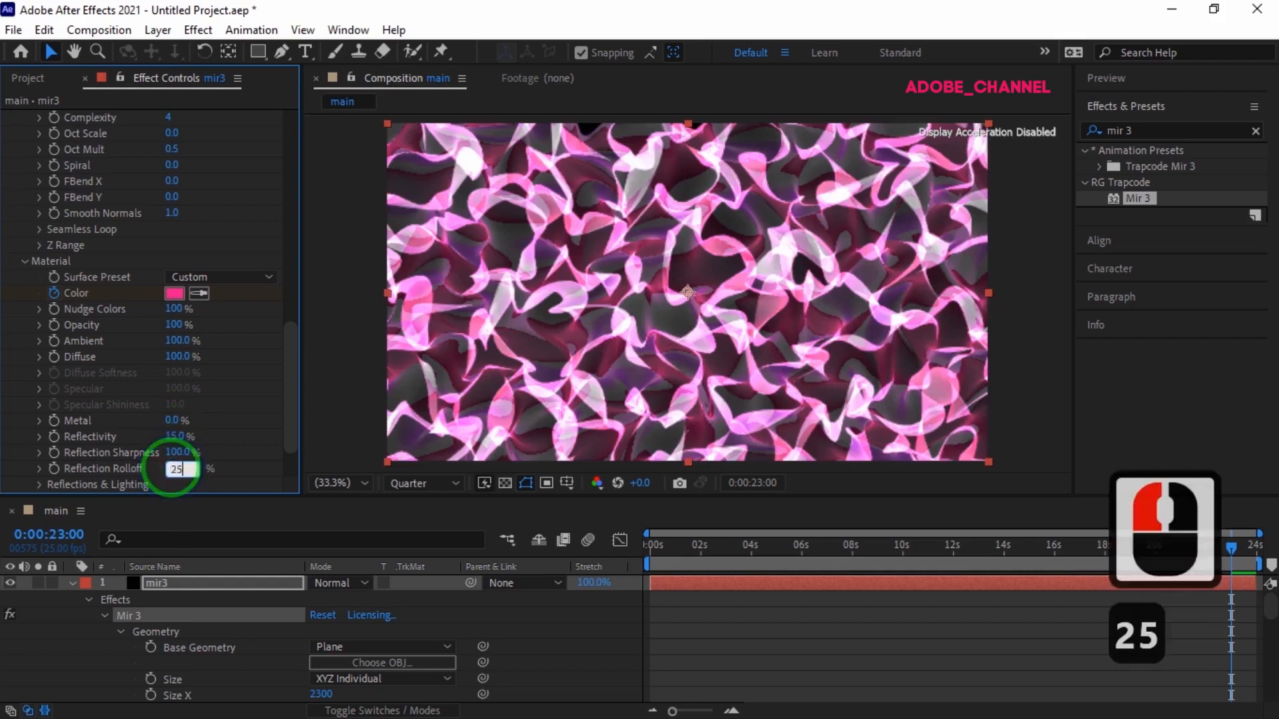
pyautogui.press('Return')
# Set the Mir 3 shader's Draw mode to Points with a Point Size of 5
pyautogui.scroll(-2, 172, 472)
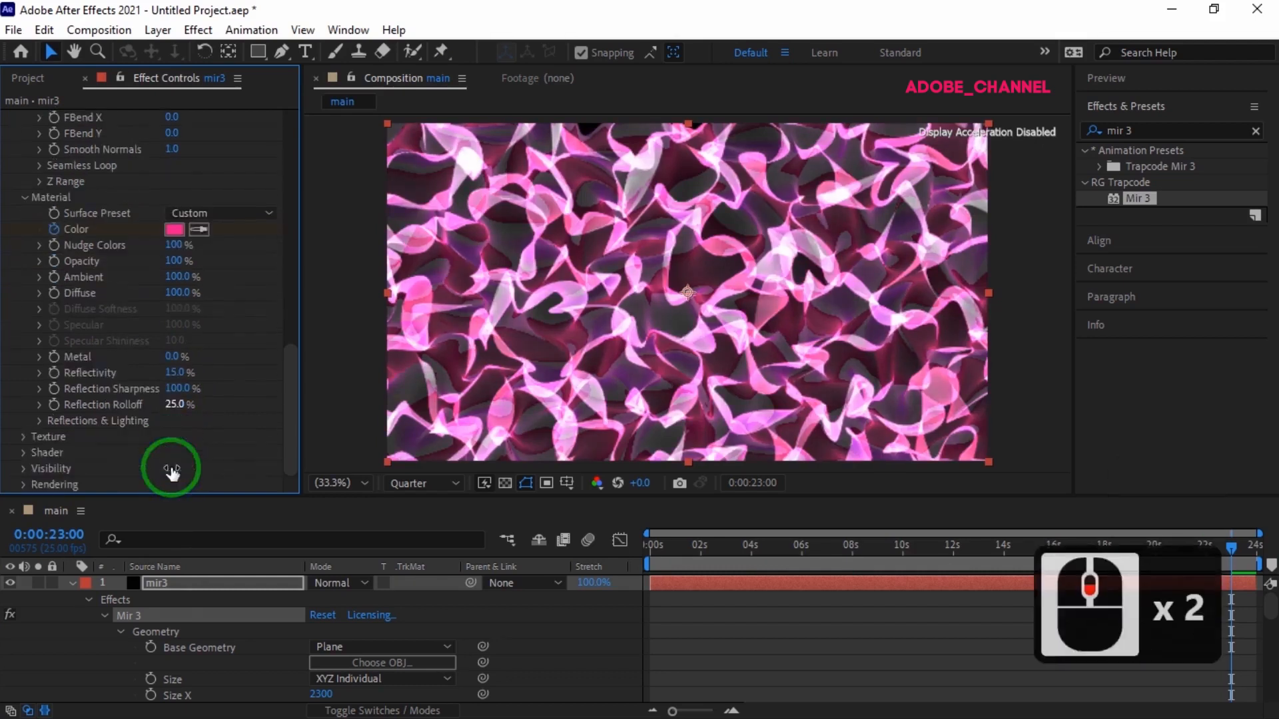
pyautogui.click(24, 453)
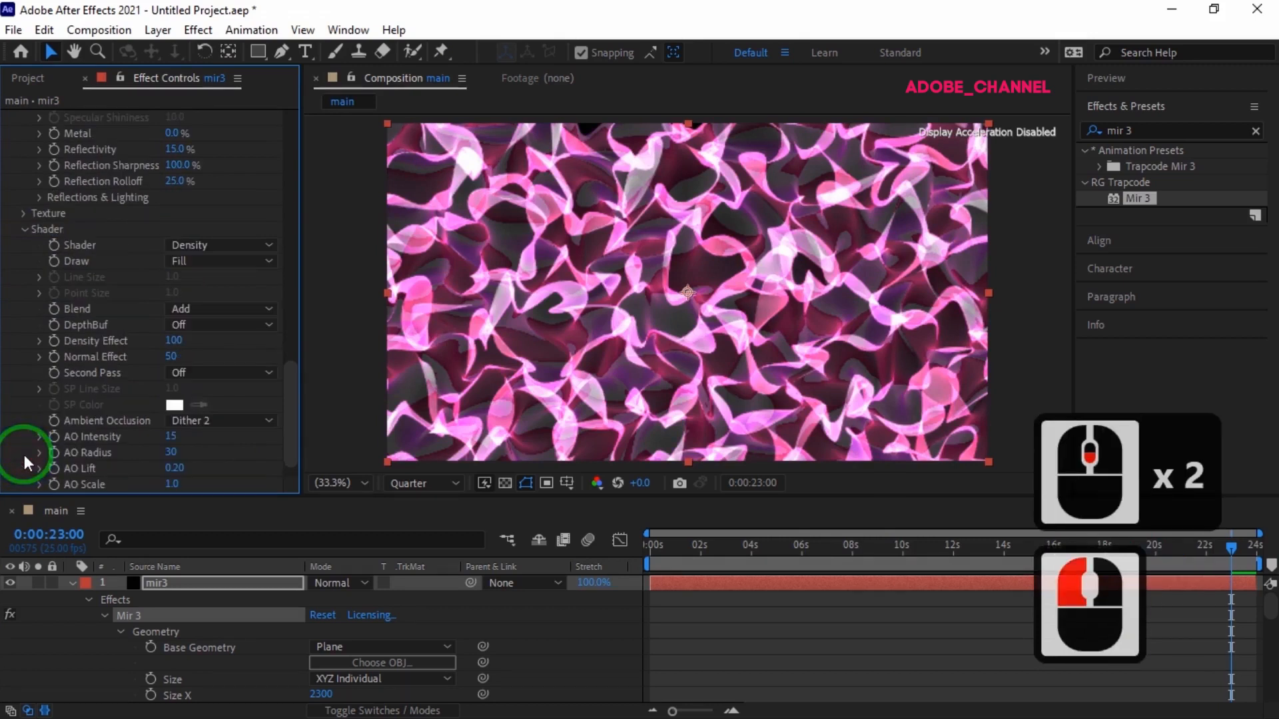
pyautogui.click(253, 259)
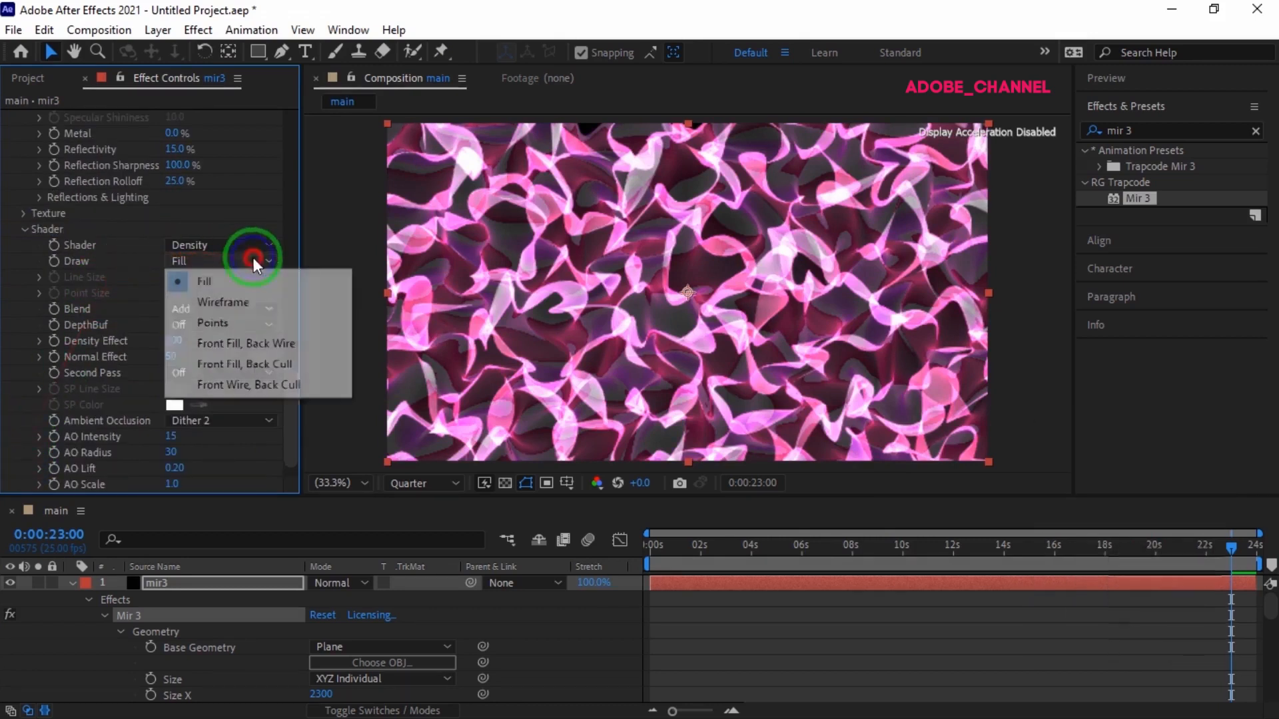
pyautogui.click(224, 323)
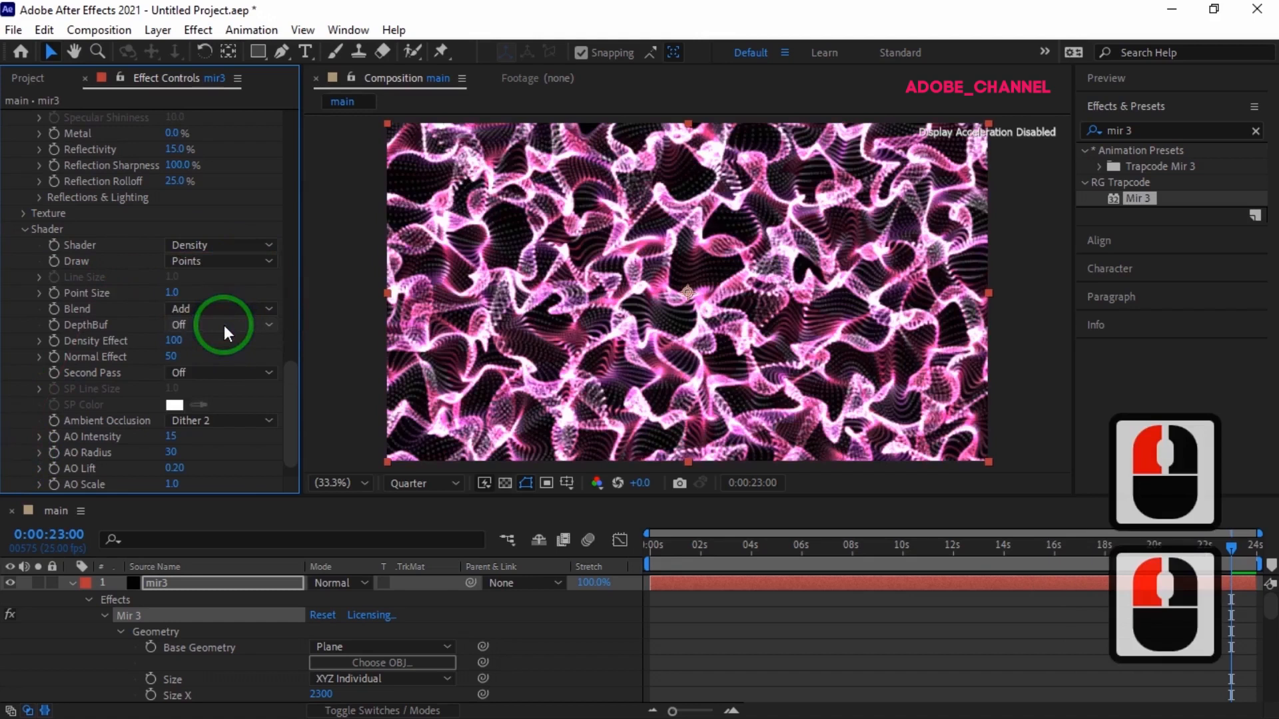
pyautogui.click(172, 293)
pyautogui.write('5')
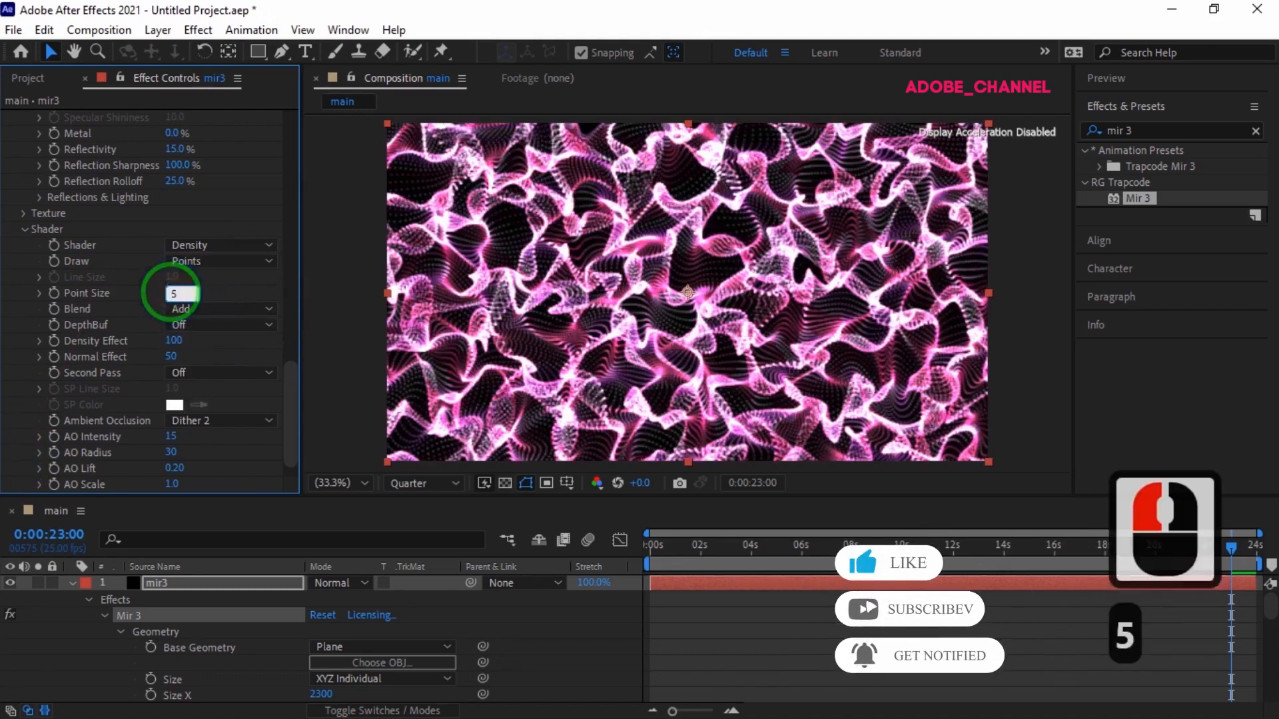
pyautogui.press('Return')
# Find the CC HexTile effect and apply it to the mir3 layer
pyautogui.moveTo(1156, 130); pyautogui.dragTo(1084, 133)
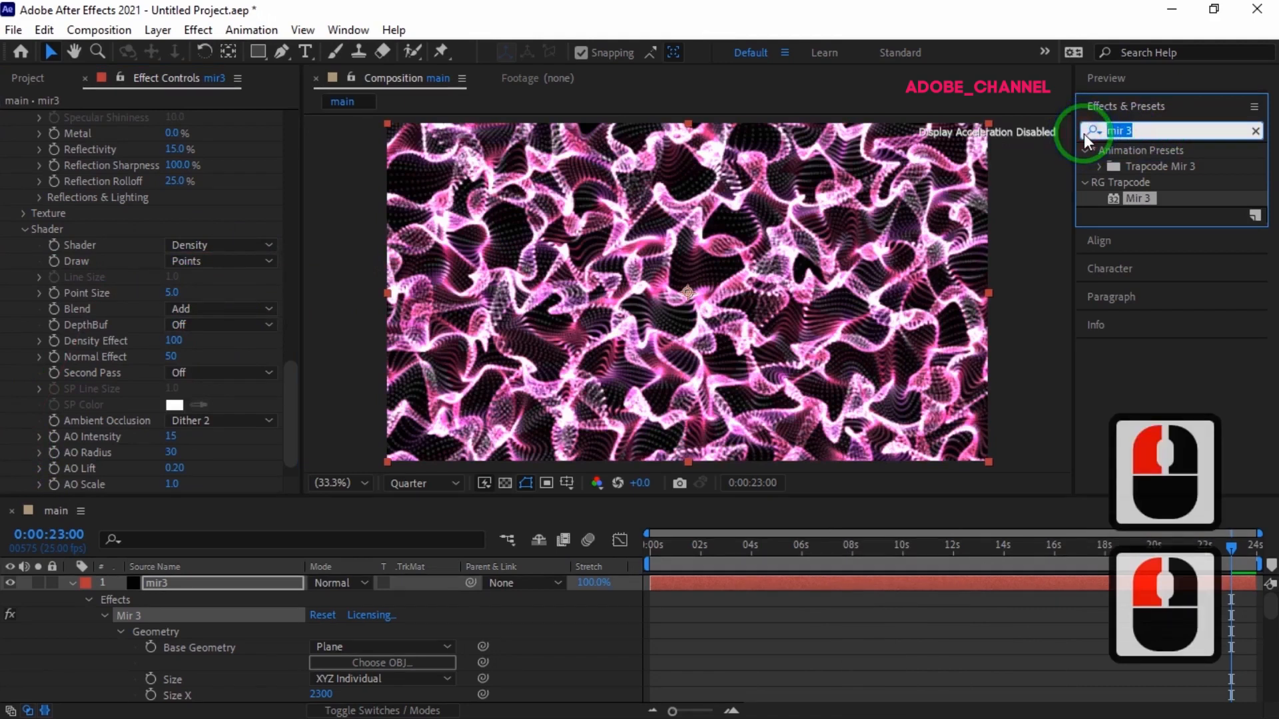
pyautogui.write('cc he')
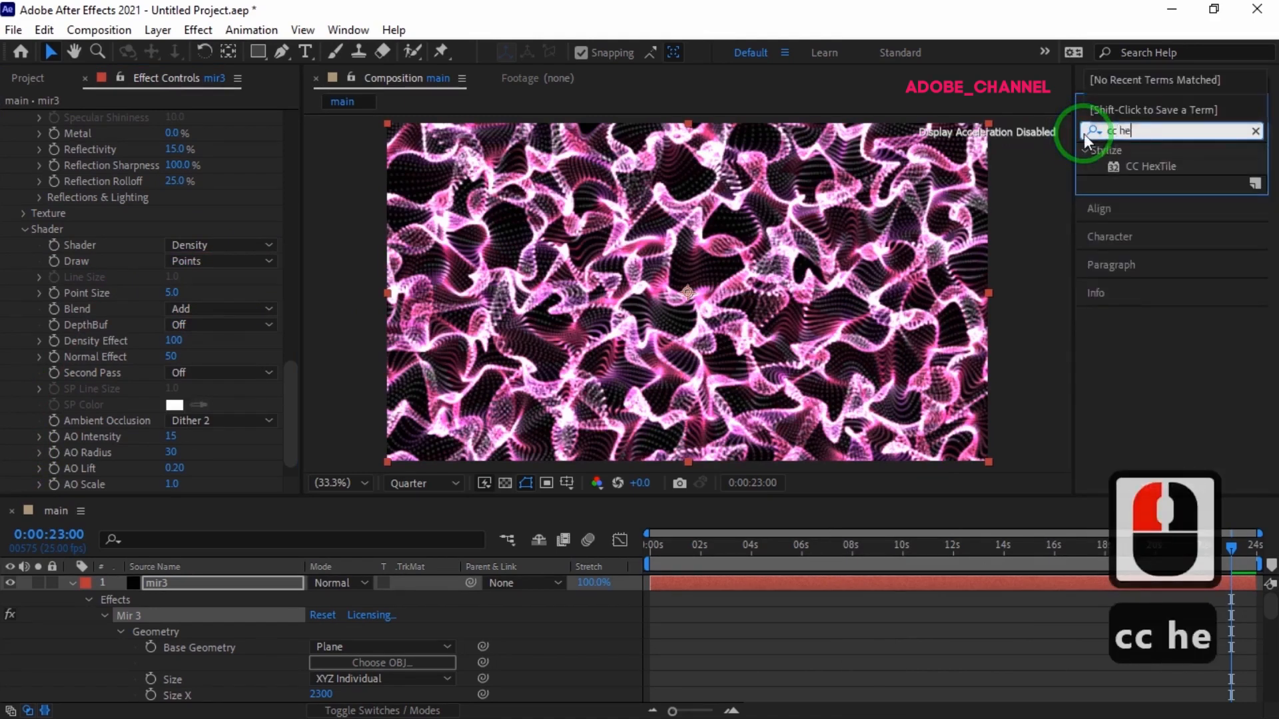
pyautogui.doubleClick(1160, 167)
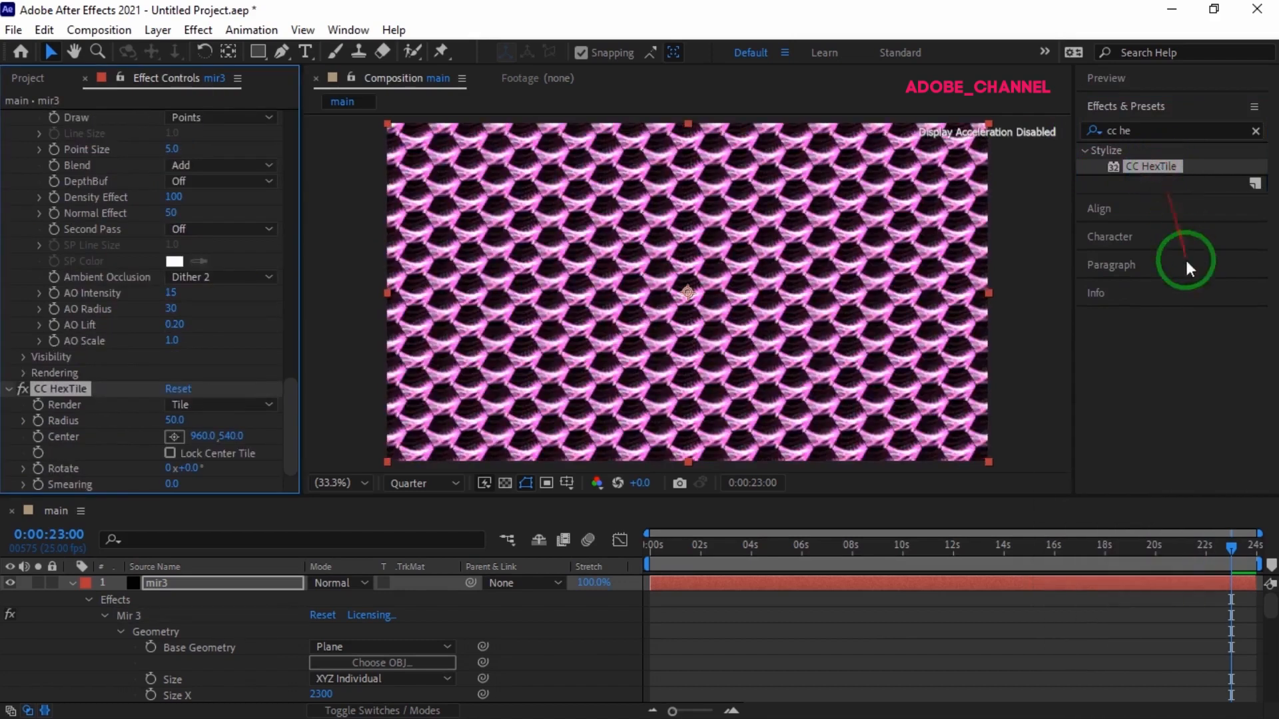
# Set the CC HexTile Render mode to Fold Seamlessly and its Radius to 426
pyautogui.click(266, 405)
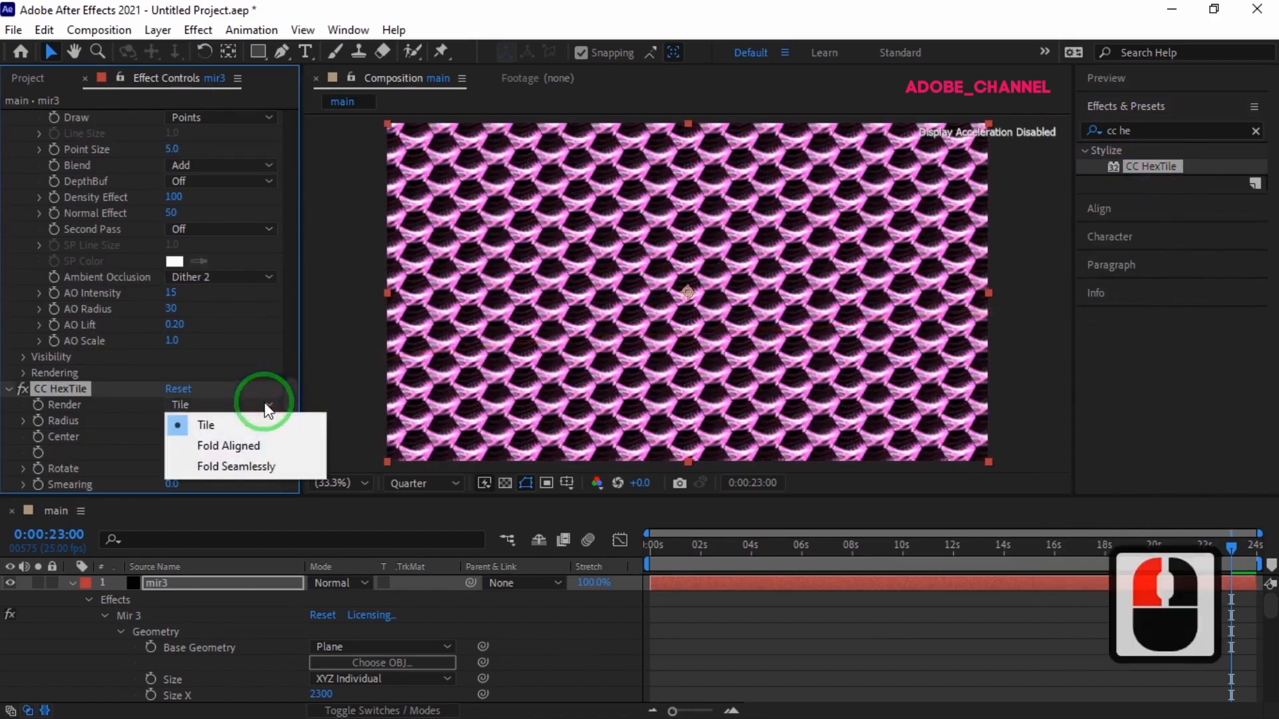
pyautogui.click(239, 466)
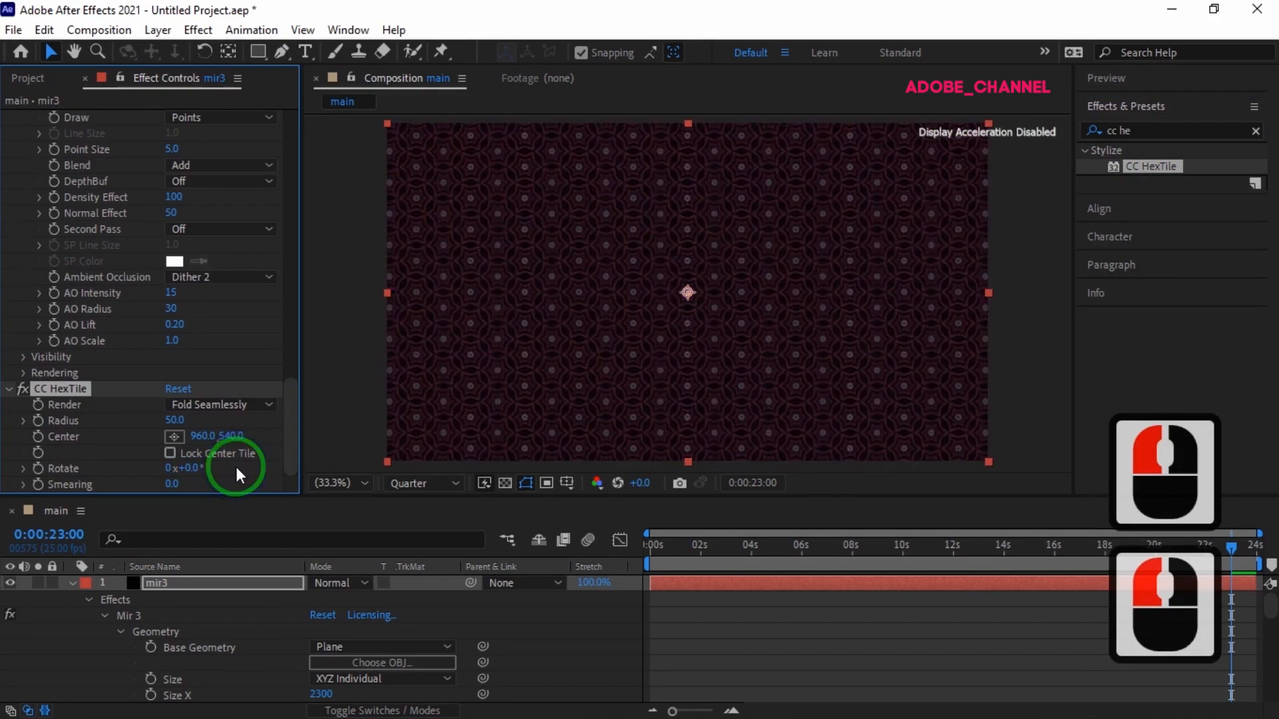
pyautogui.click(174, 419)
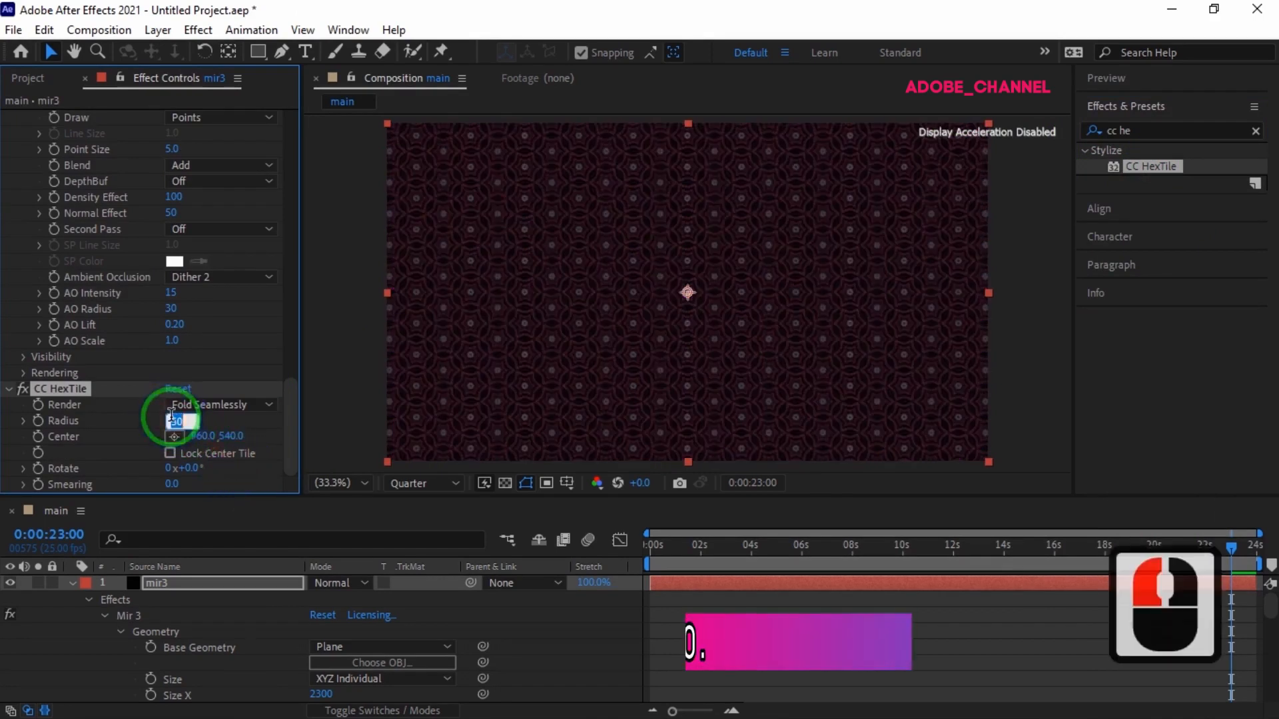
pyautogui.write('426.')
pyautogui.press('Return')
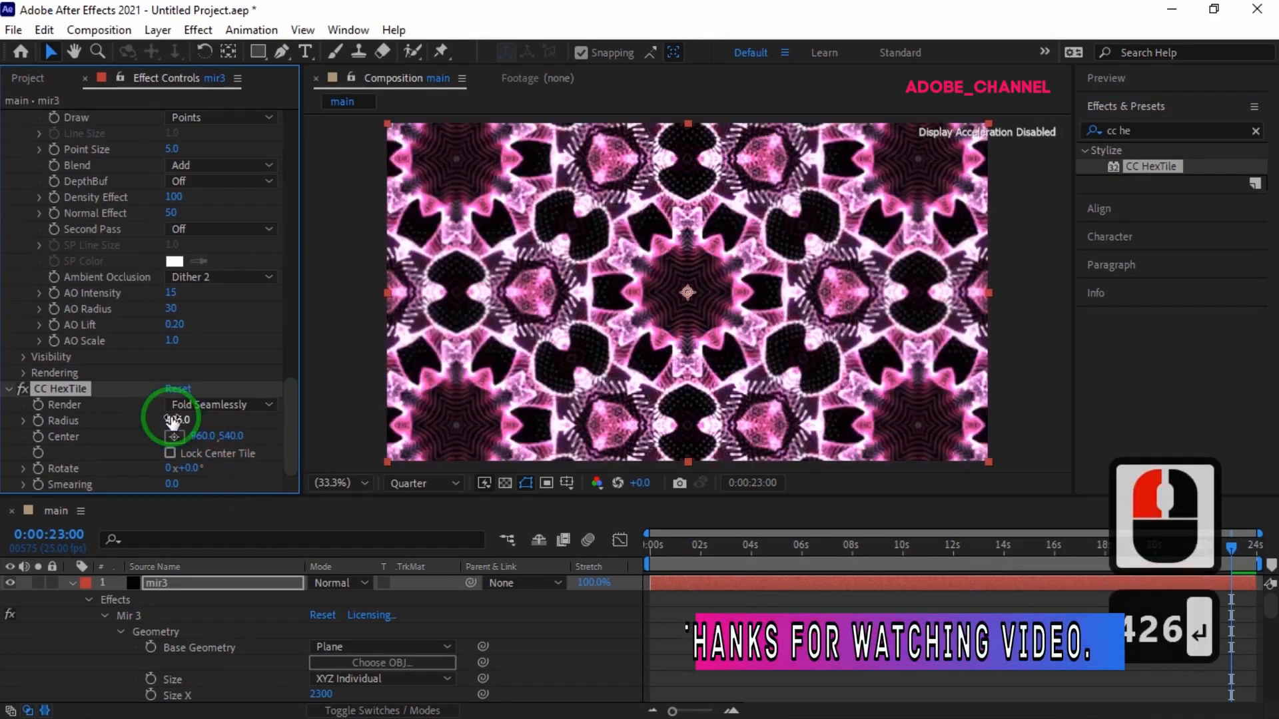
# Add the expression time*20 to the CC HexTile Rotate property
pyautogui.keyDown('alt'); pyautogui.click(38, 469); pyautogui.keyUp('alt')
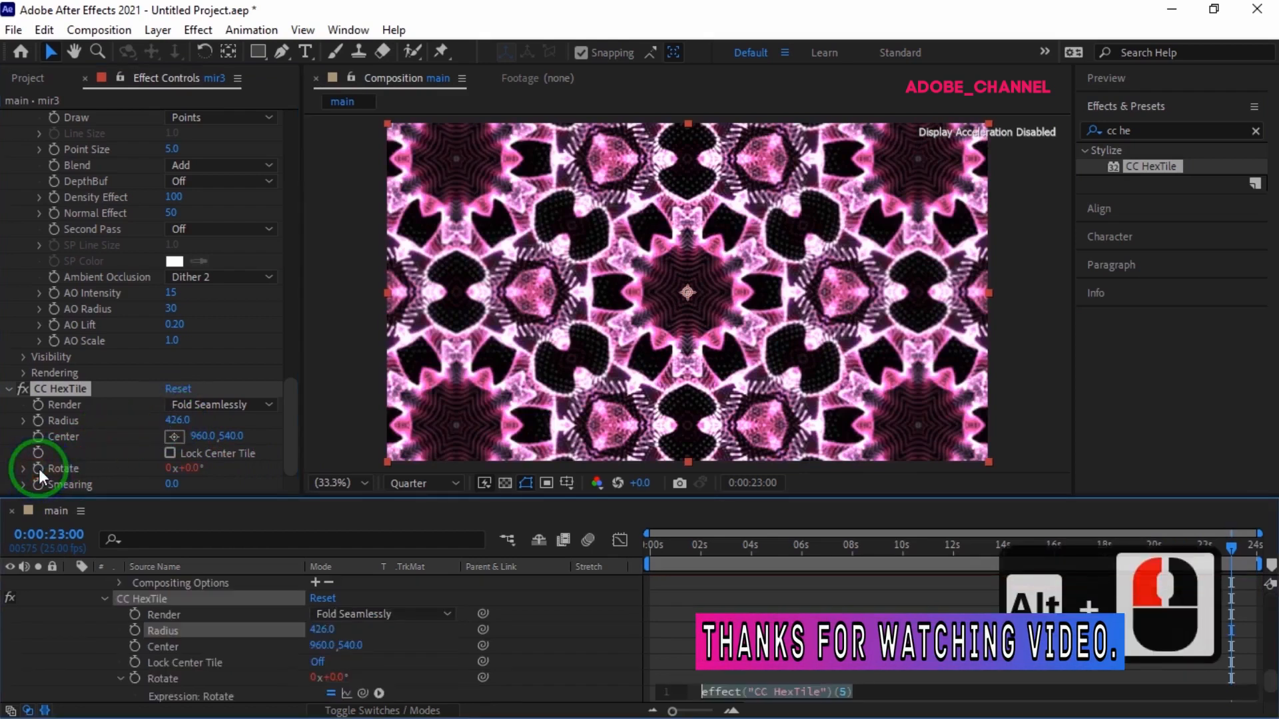
pyautogui.write('time*')
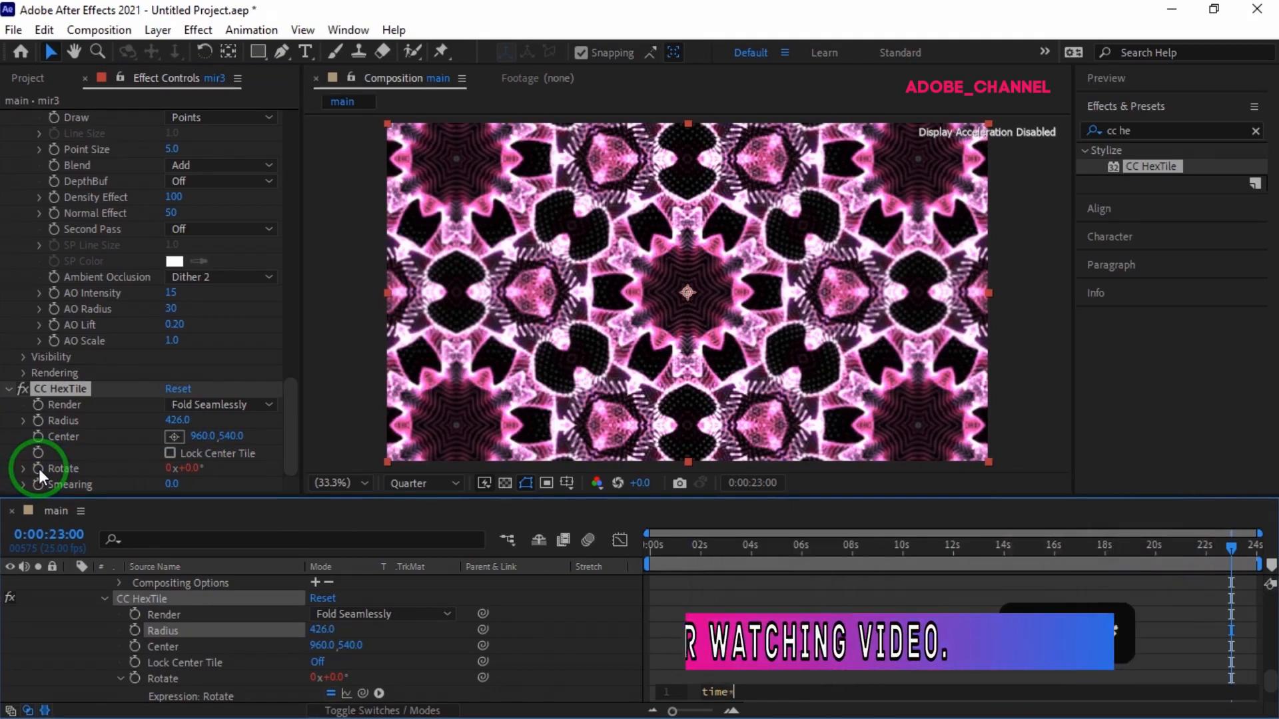
pyautogui.write('20')
pyautogui.press('Return')
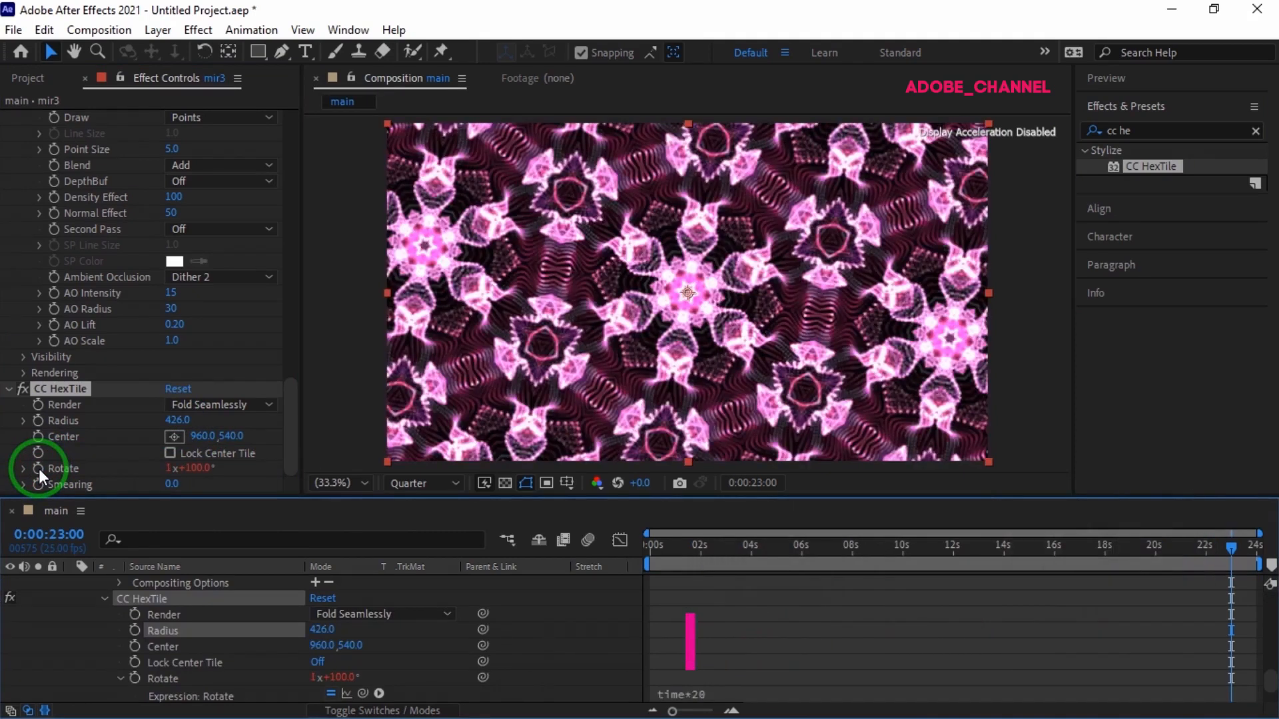
# Collapse the mir3 layer's properties and add a new adjustment layer to the main composition
pyautogui.scroll(12, 79, 602)
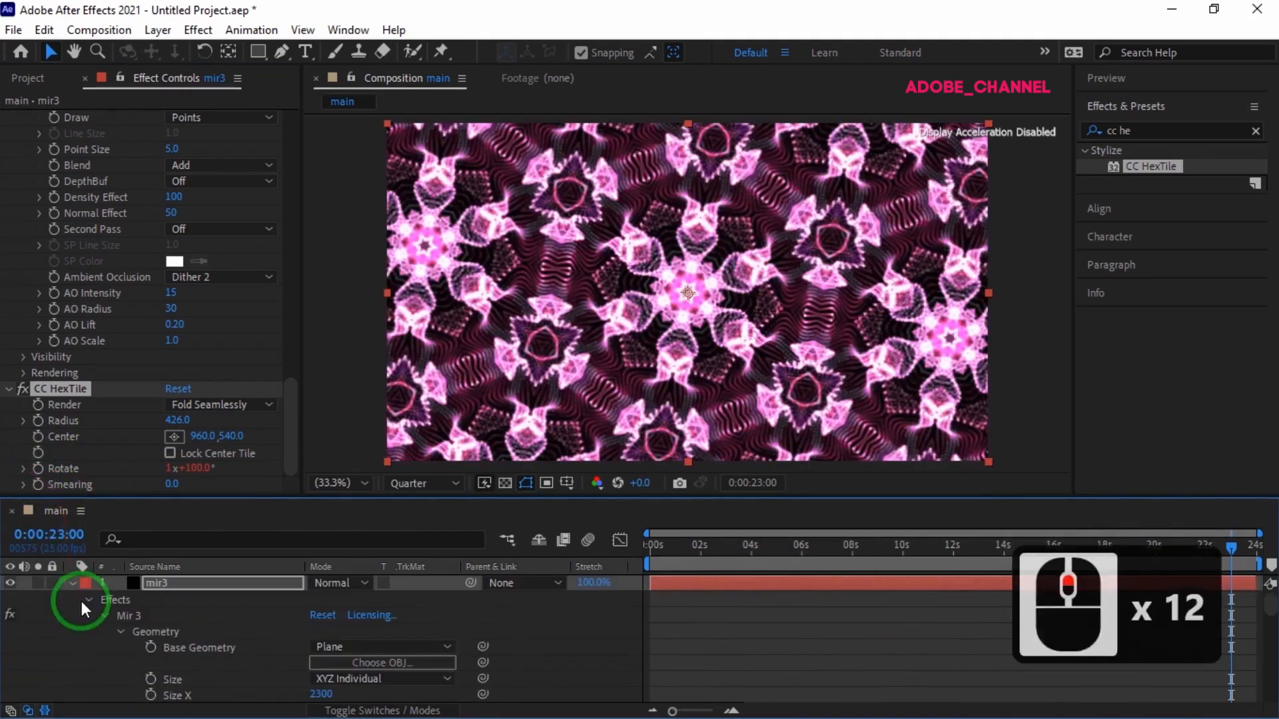
pyautogui.click(72, 583)
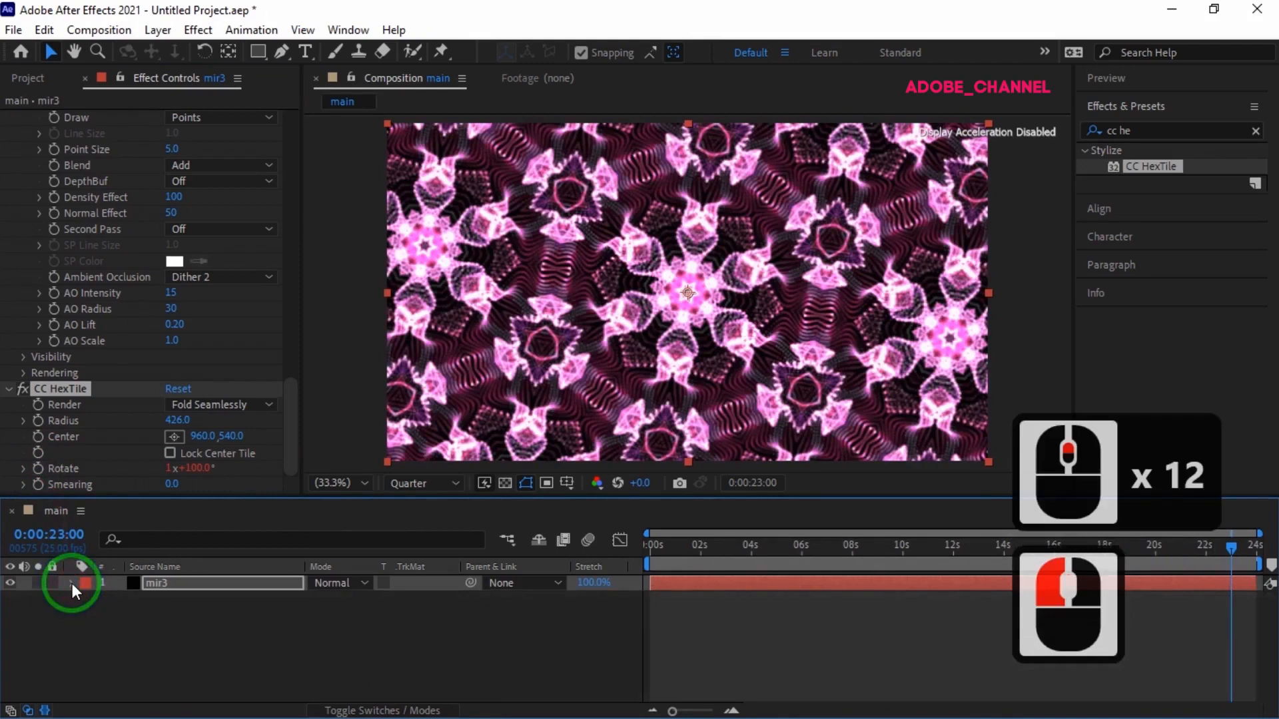
pyautogui.rightClick(249, 630)
pyautogui.moveTo(310, 413)
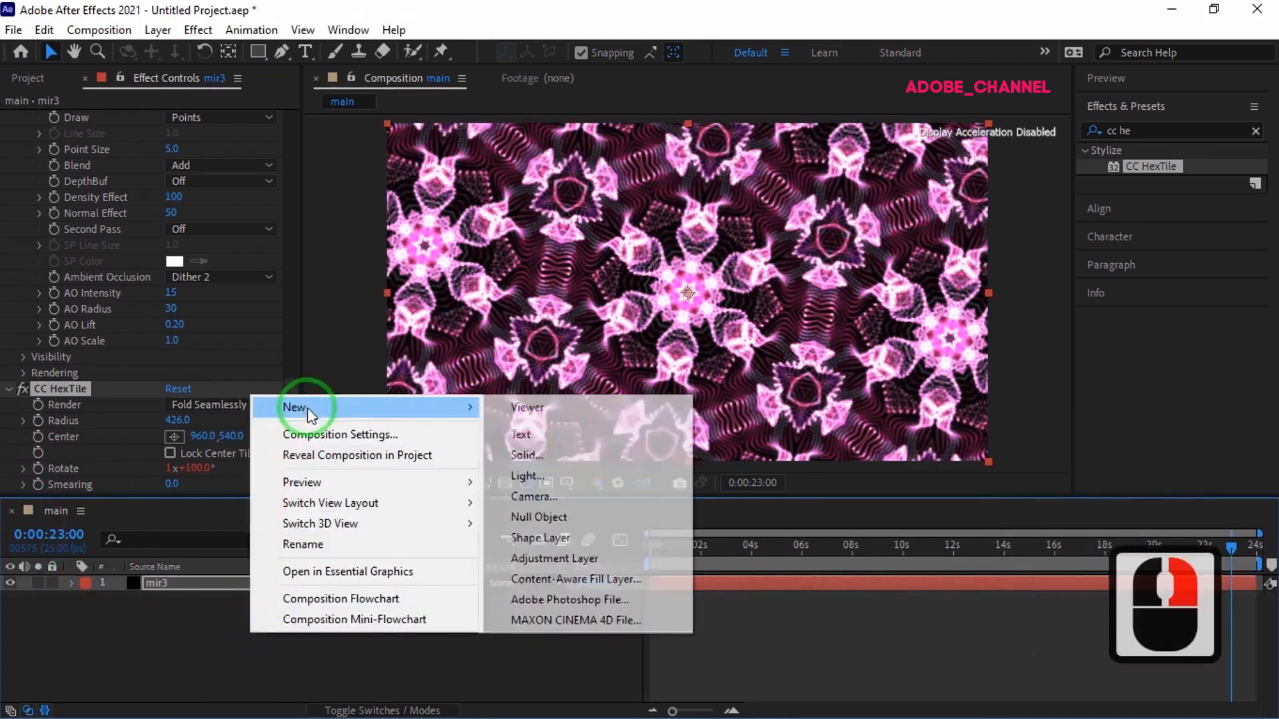
pyautogui.click(552, 558)
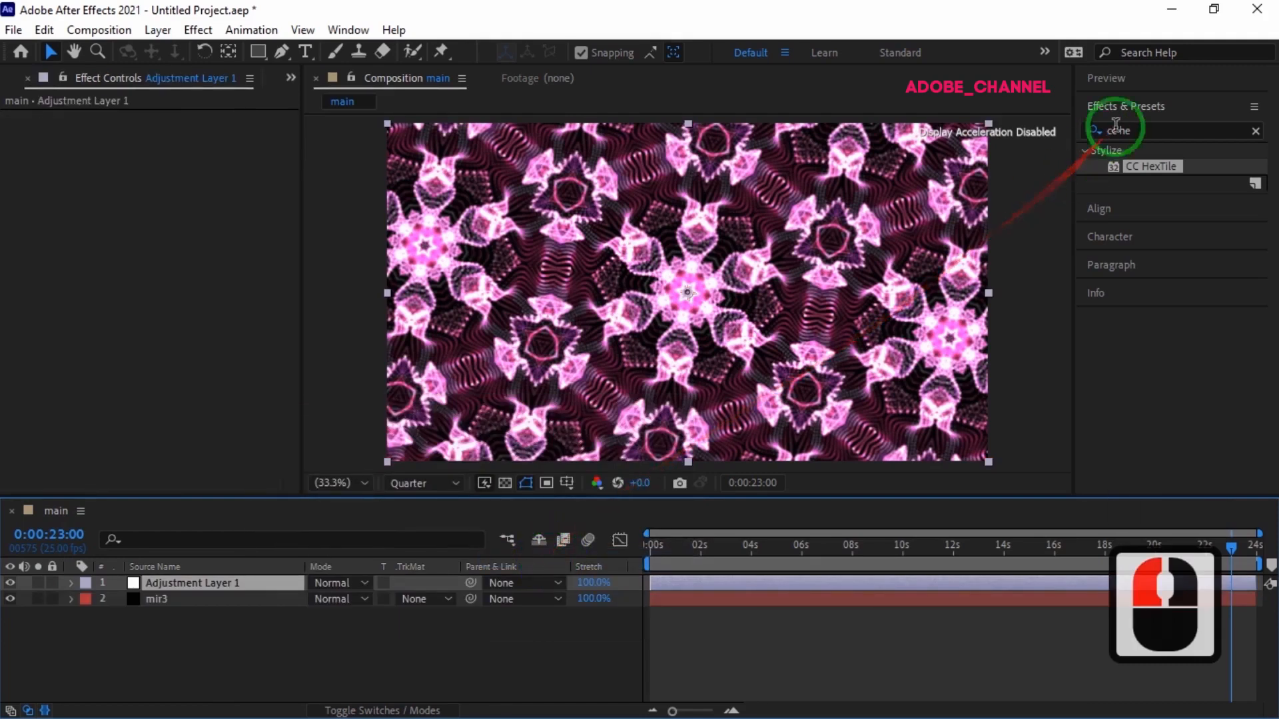
# Apply the CC Lens effect to the adjustment layer and set its Size to 500
pyautogui.click(1143, 131)
pyautogui.moveTo(1095, 133); pyautogui.dragTo(1095, 138)
pyautogui.press('BackSpace')
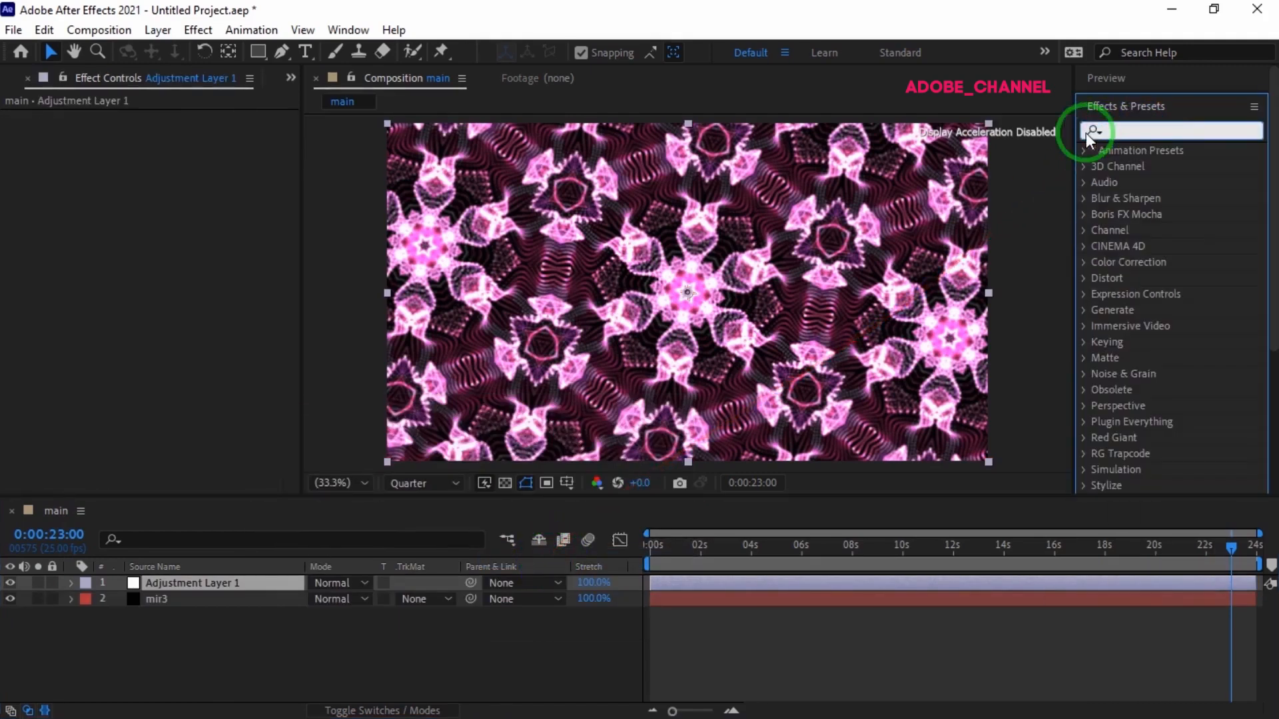
pyautogui.write('cc le')
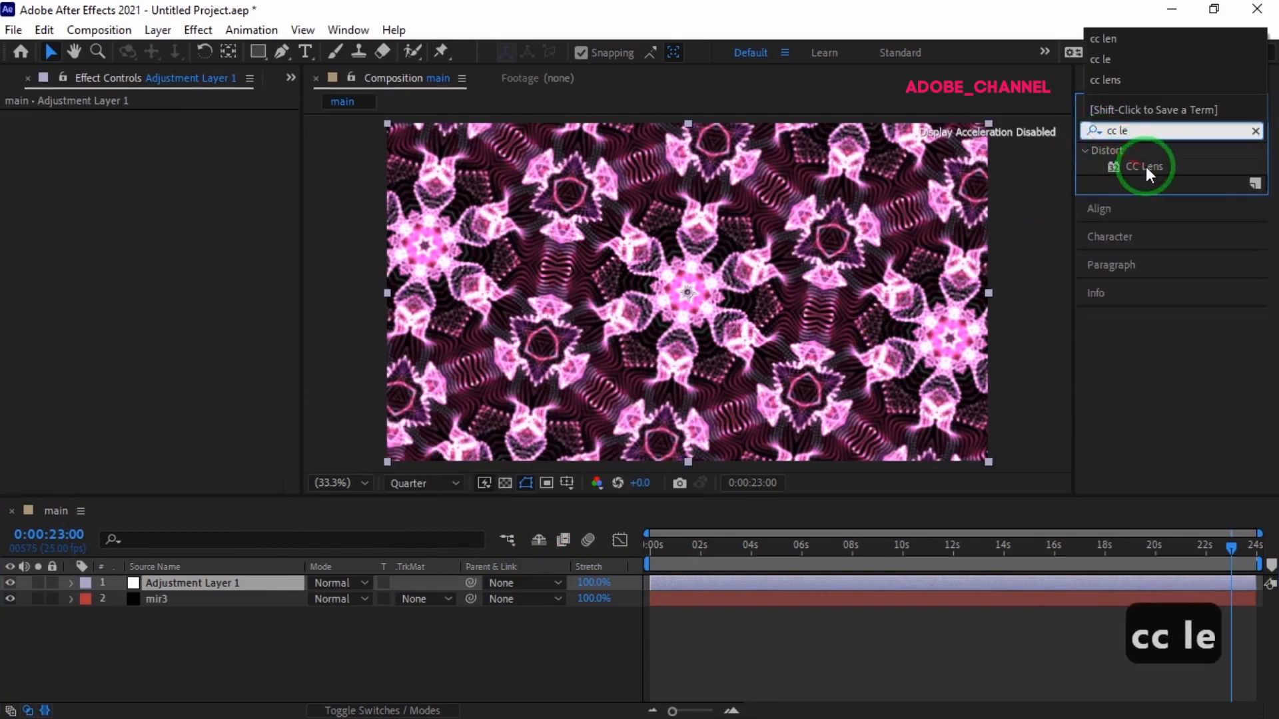
pyautogui.doubleClick(1145, 167)
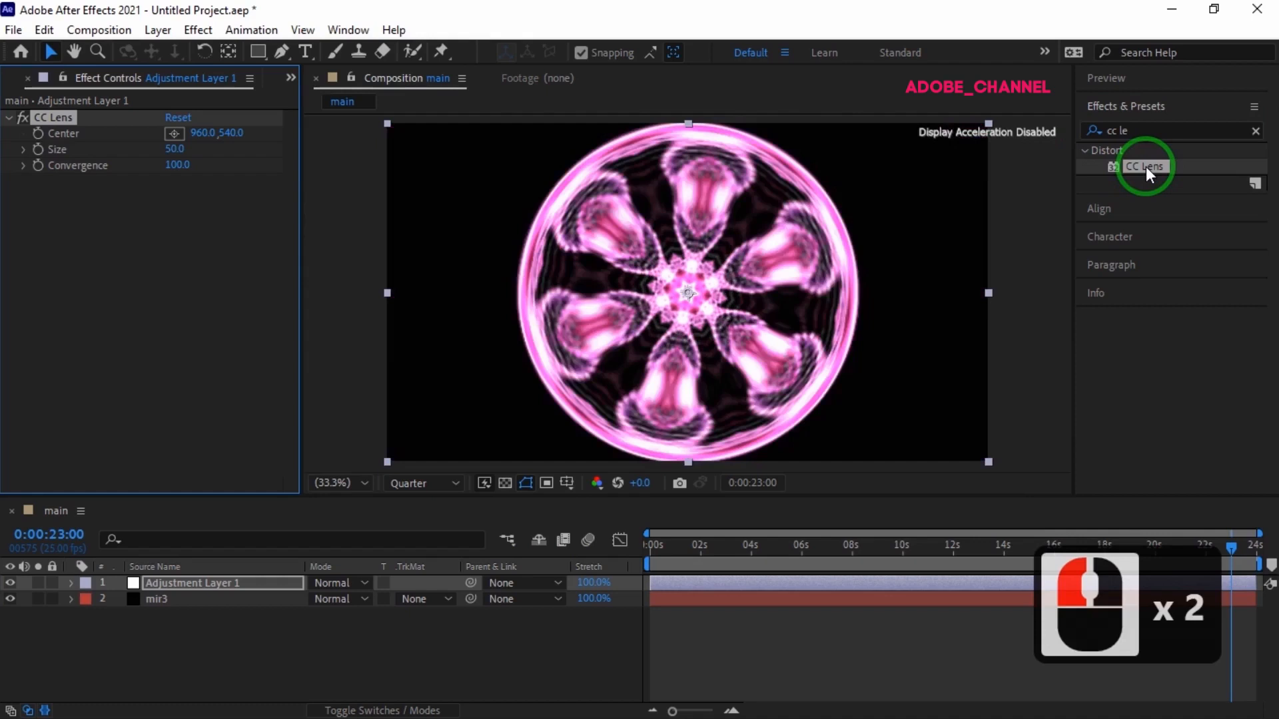
pyautogui.click(176, 148)
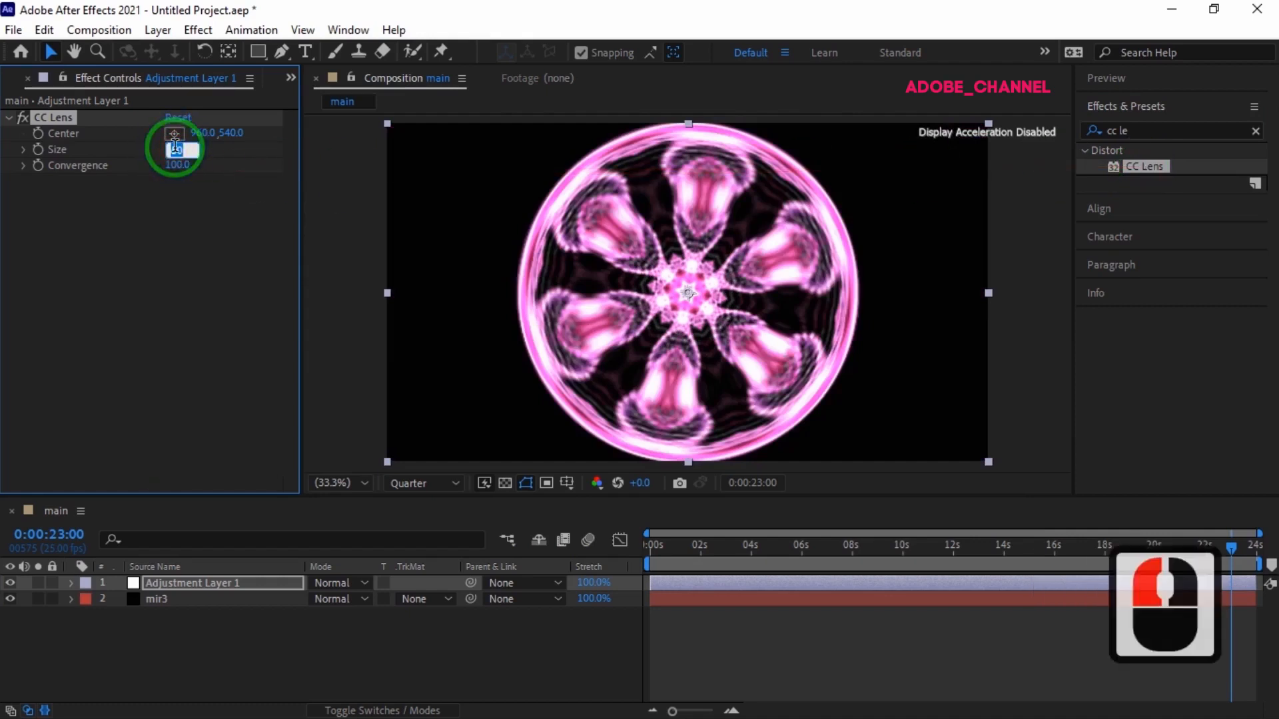
pyautogui.write('500')
pyautogui.press('Return')
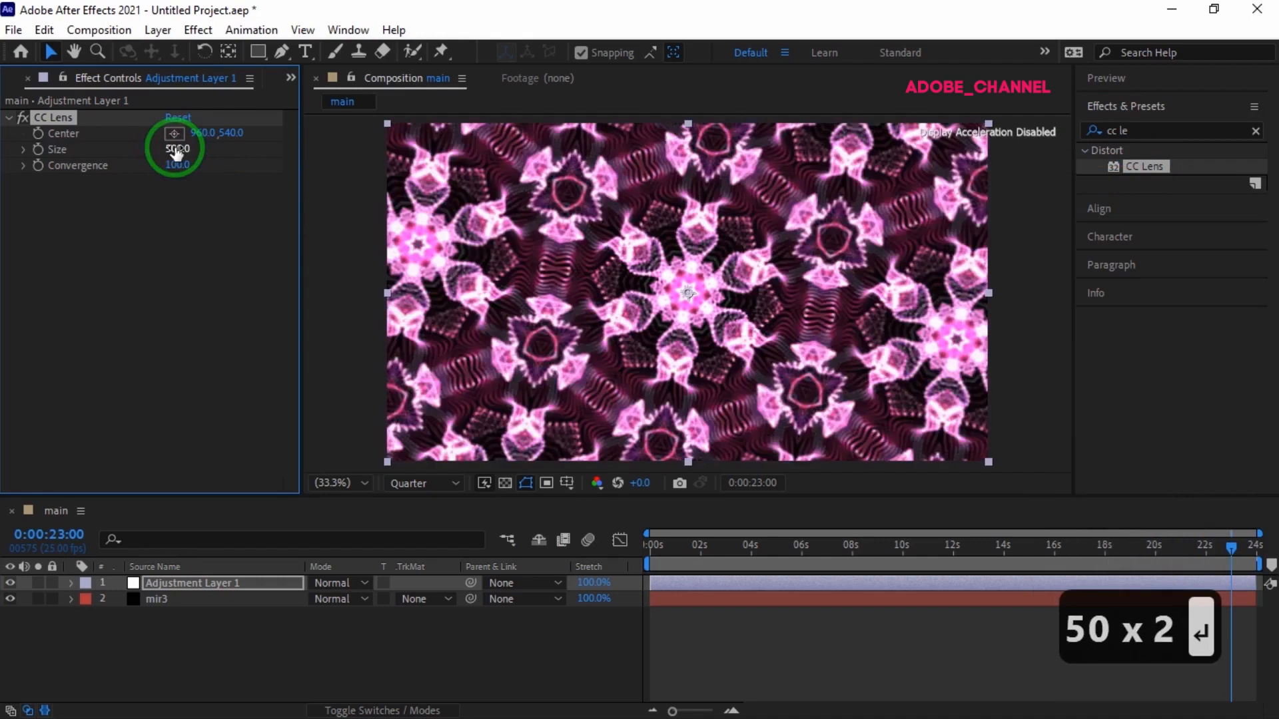
# Apply the Stylize Glow effect to the adjustment layer and set its Glow Radius to 25
pyautogui.click(1117, 134)
pyautogui.write('glo')
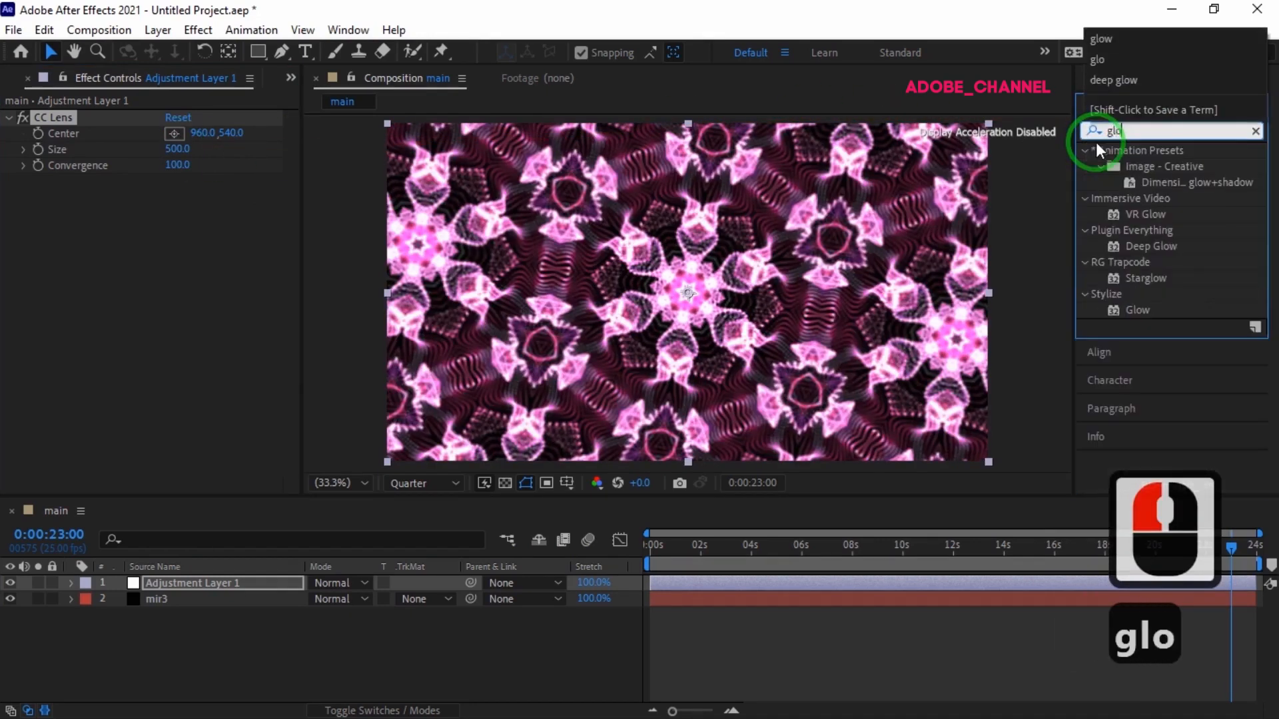
pyautogui.write('w')
pyautogui.click(1133, 304)
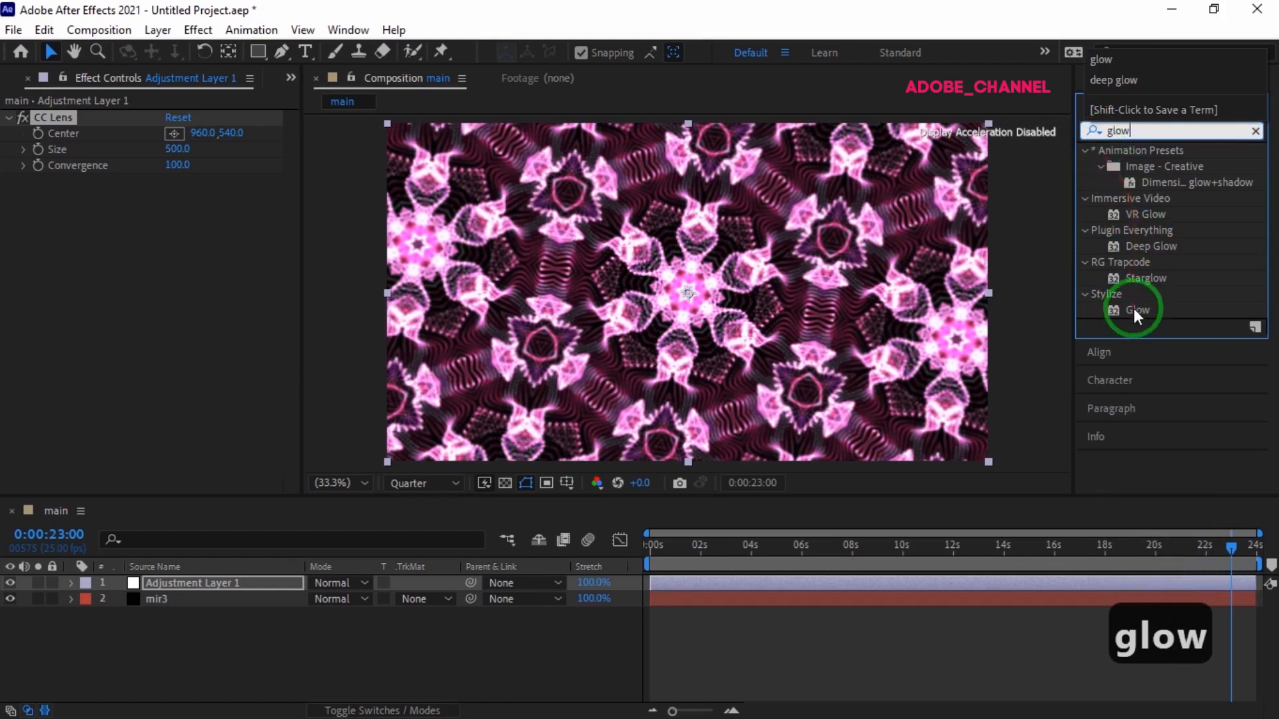
pyautogui.doubleClick(1134, 308)
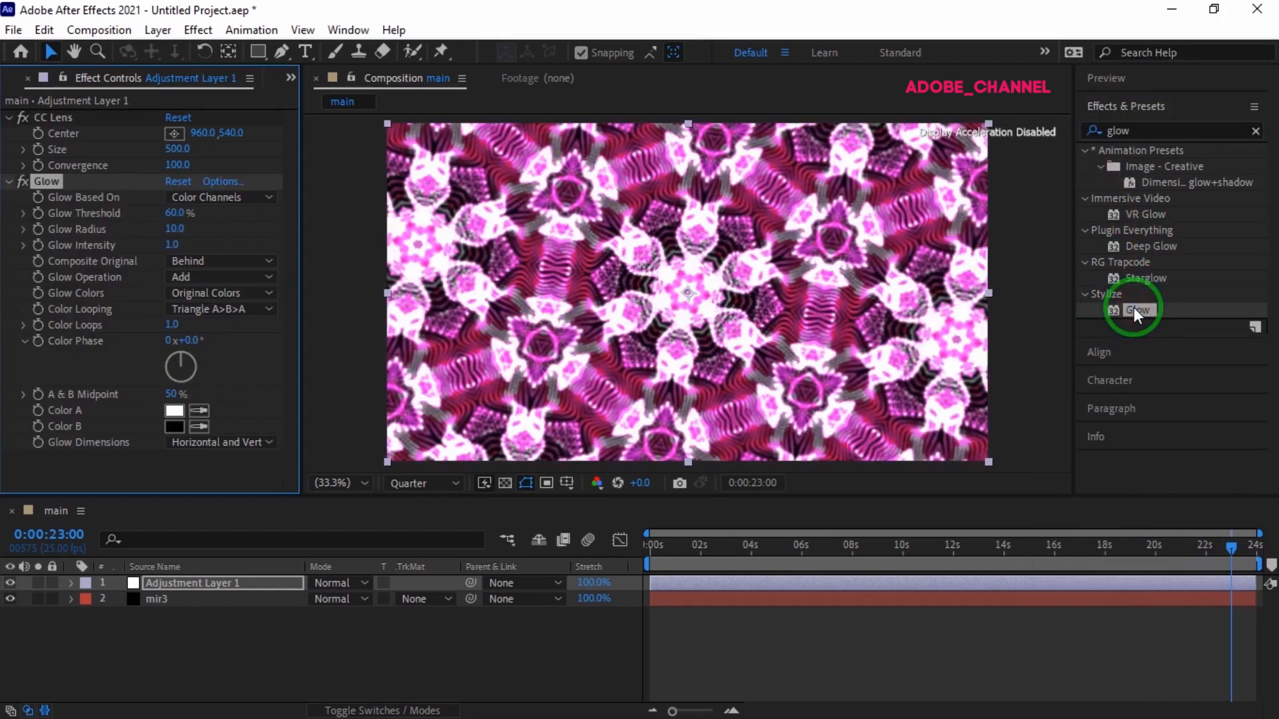
pyautogui.click(172, 230)
pyautogui.write('25')
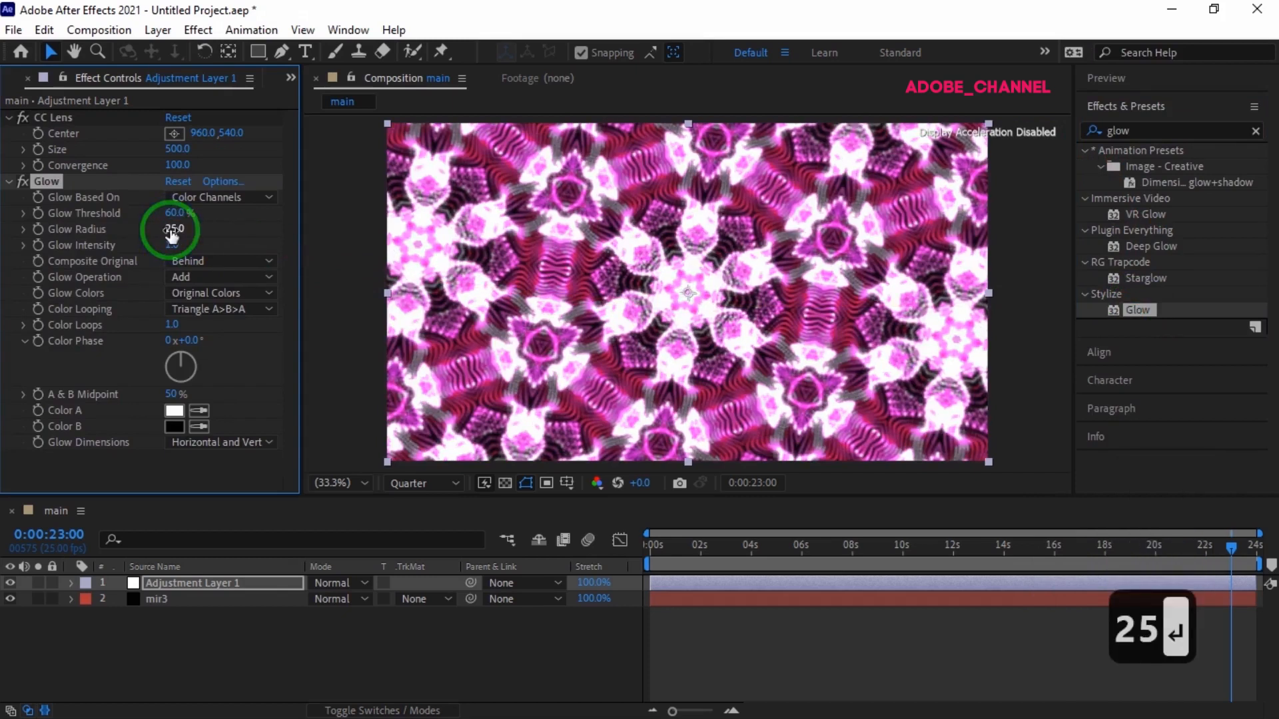
# Preview the kaleidoscopic animation from the start of the composition, then stop playback
pyautogui.click(652, 548)
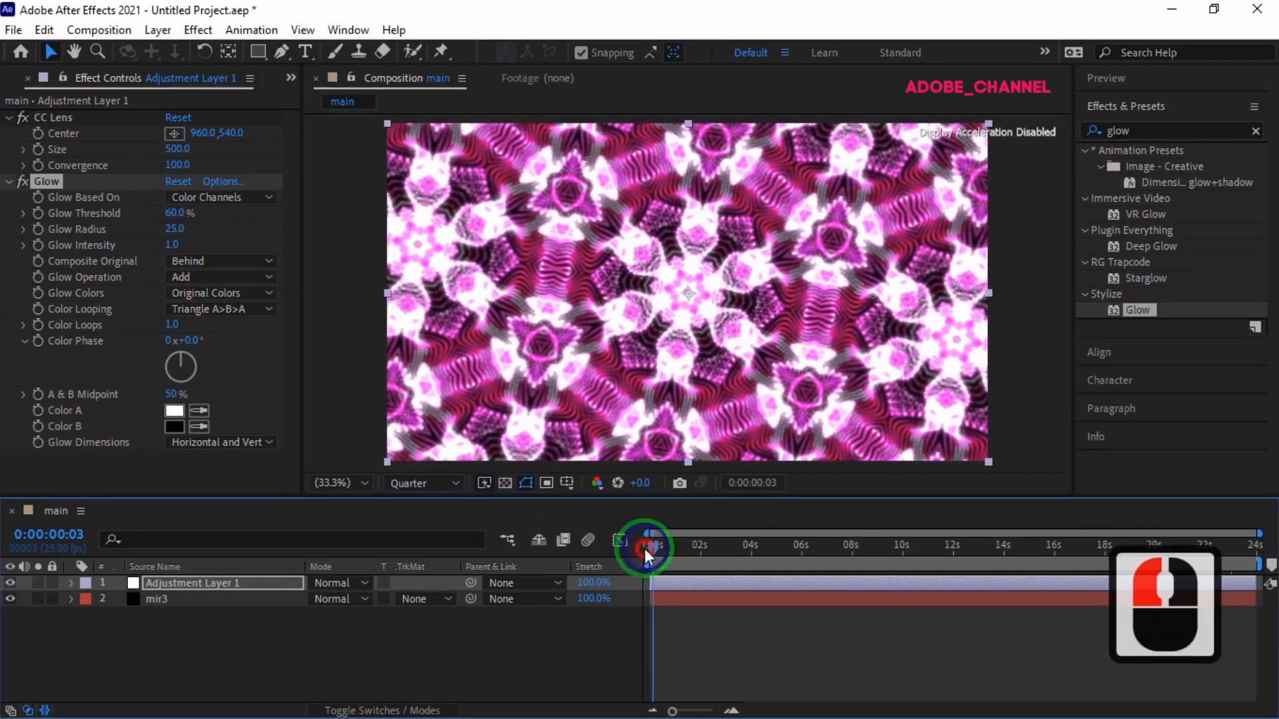
pyautogui.click(650, 542)
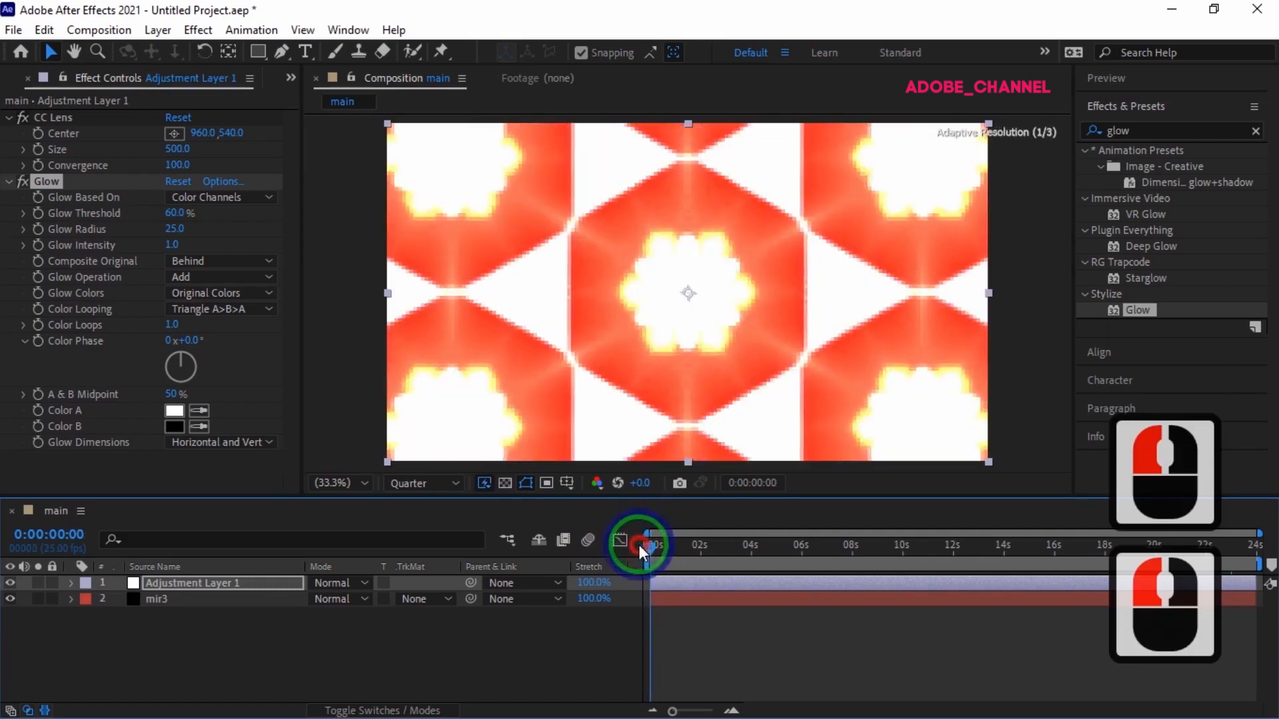
pyautogui.click(1165, 78)
pyautogui.click(1169, 104)
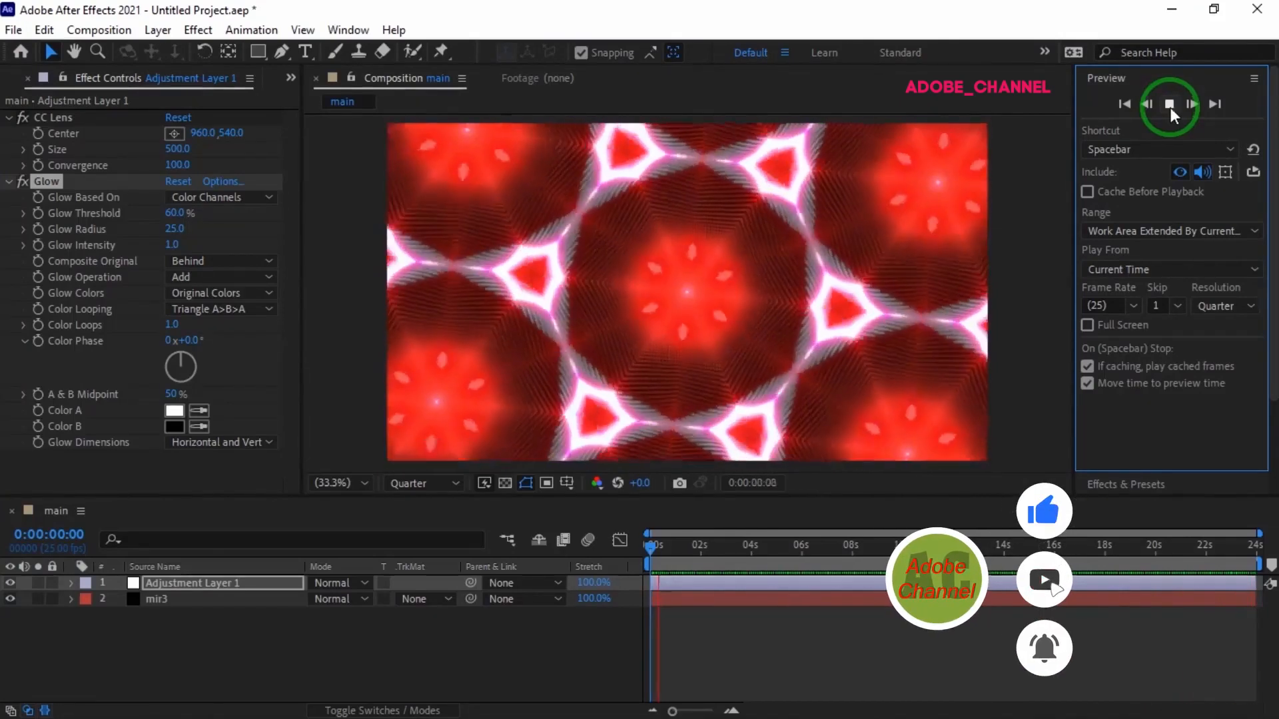
pyautogui.click(1174, 106)
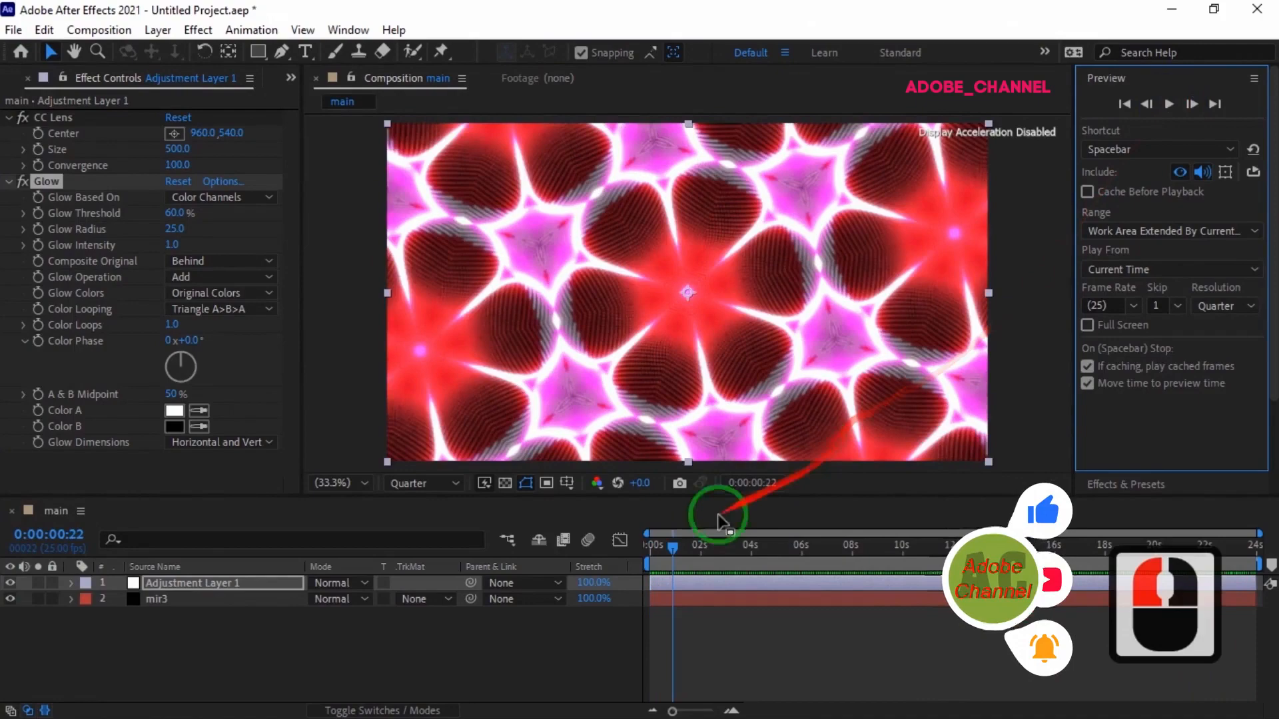